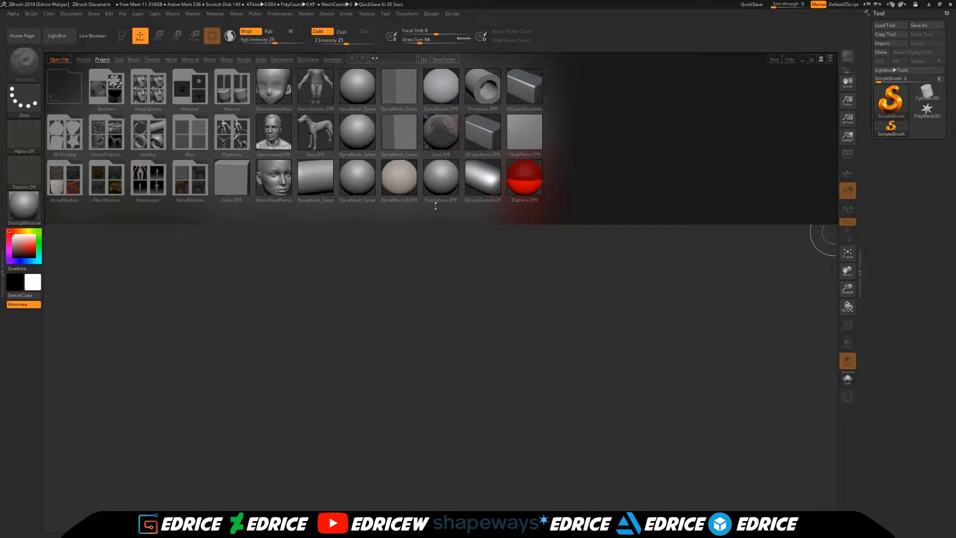
- Open the Dog.ZPR sample project and subdivide the dog mesh three times
{"action": "double_click", "coordinate": [324, 143]}
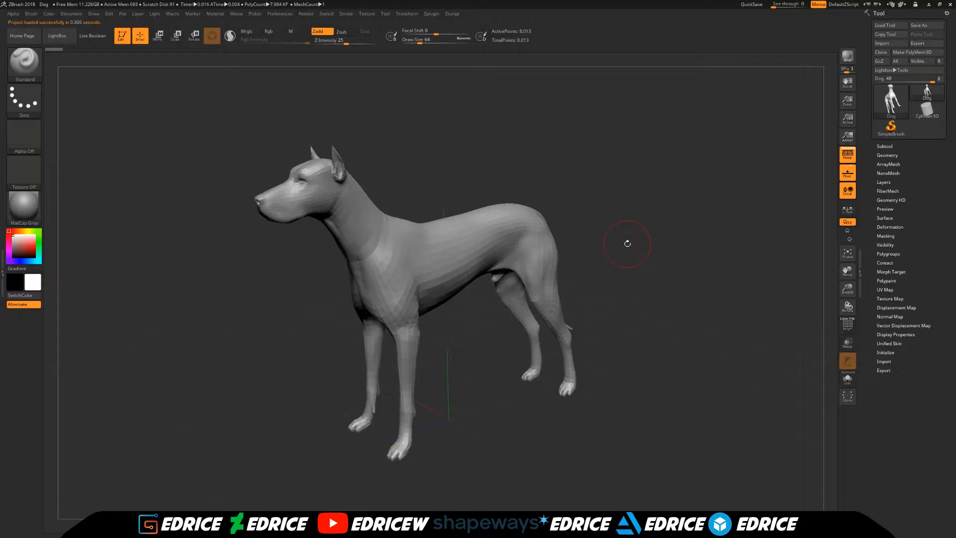
{"action": "key", "text": "ctrl+d"}
{"action": "key", "text": "ctrl+d"}
{"action": "key", "text": "ctrl+d"}
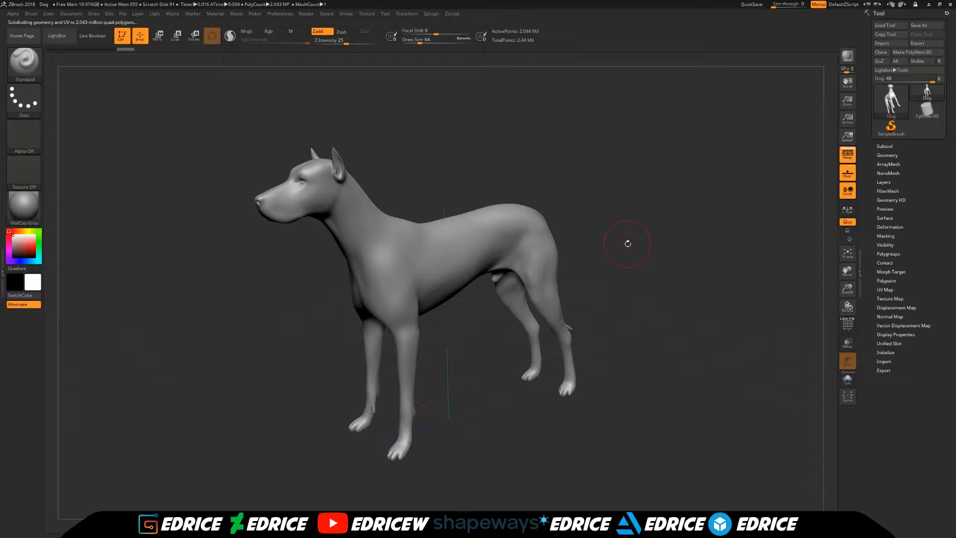
- Turn off the floor grid and the perspective view for the dog model
{"action": "left_click", "coordinate": [847, 171]}
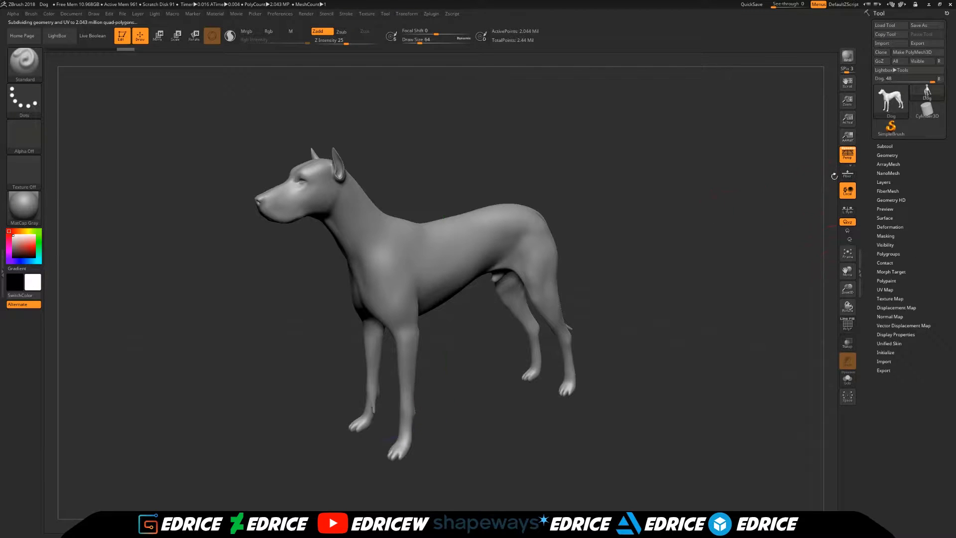
{"action": "left_click", "coordinate": [848, 154]}
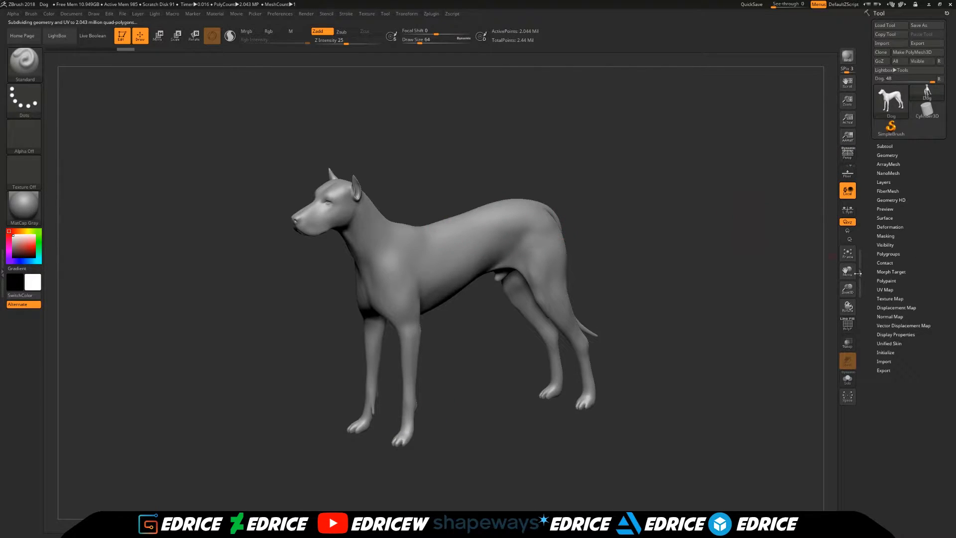
{"action": "left_click_drag", "start_coordinate": [847, 288], "coordinate": [836, 287]}
- Select the Chisel3D brush and choose its Eye01 shape
{"action": "left_click", "coordinate": [43, 73]}
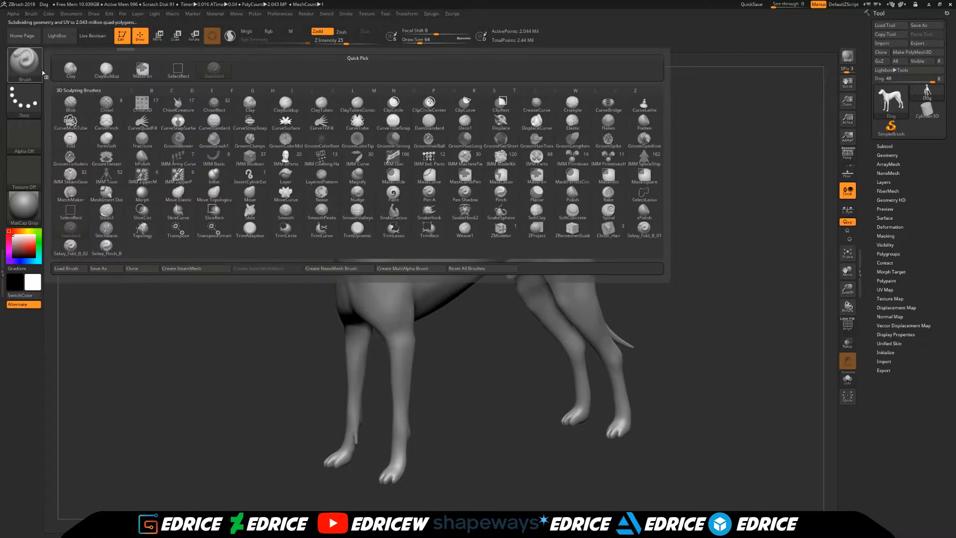
{"action": "left_click", "coordinate": [134, 114]}
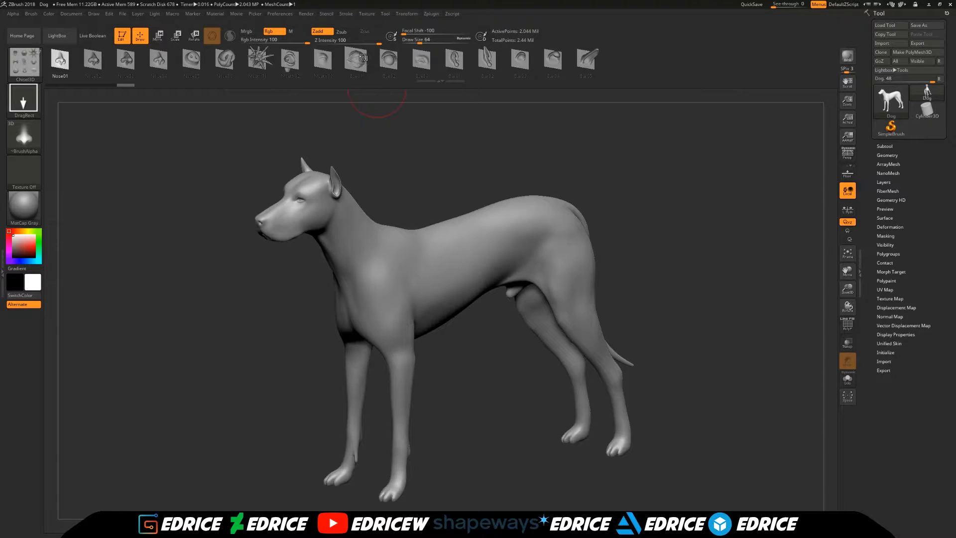
{"action": "left_click", "coordinate": [362, 61]}
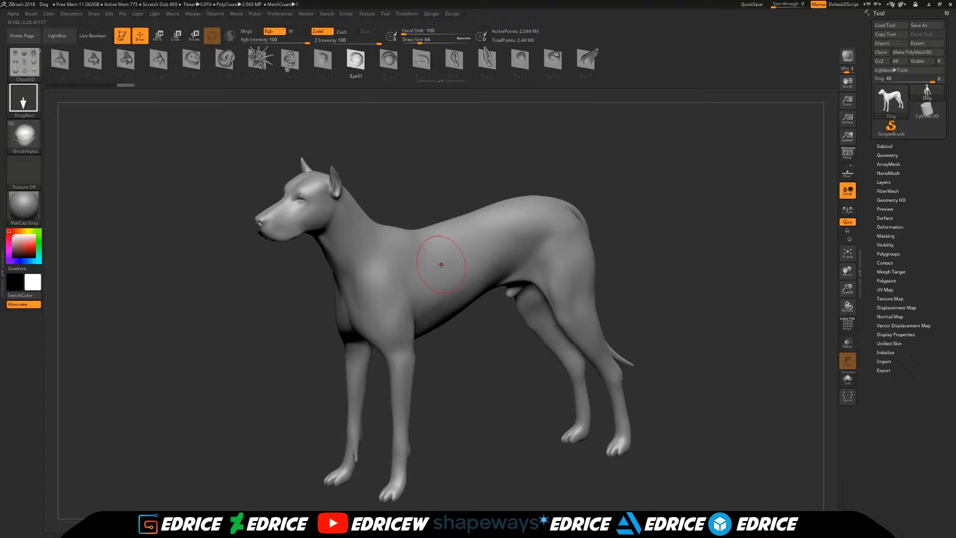
- Subdivide the dog mesh once more and stamp the Eye01 shape onto the middle of its side
{"action": "left_click_drag", "start_coordinate": [847, 289], "coordinate": [862, 363]}
{"action": "left_click_drag", "start_coordinate": [848, 271], "coordinate": [848, 429]}
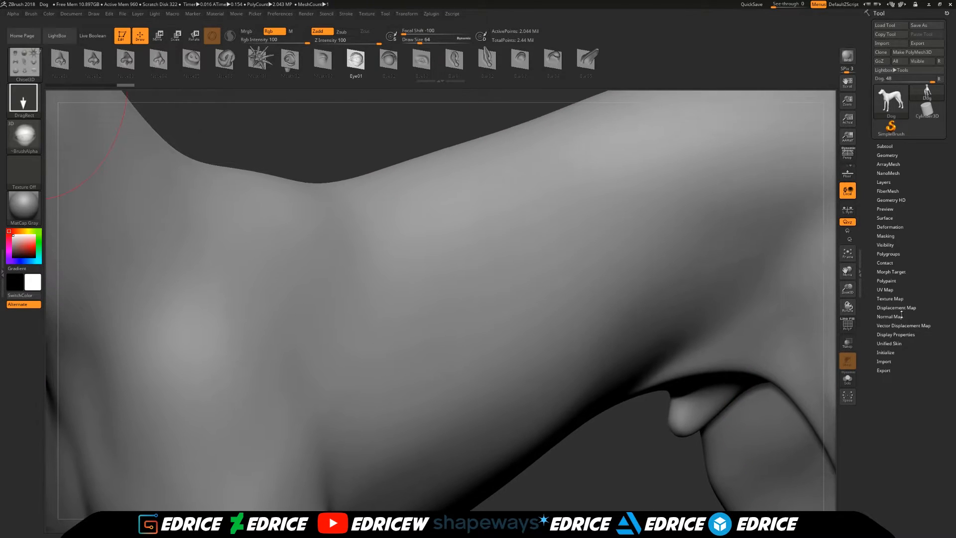
{"action": "left_click", "coordinate": [913, 326]}
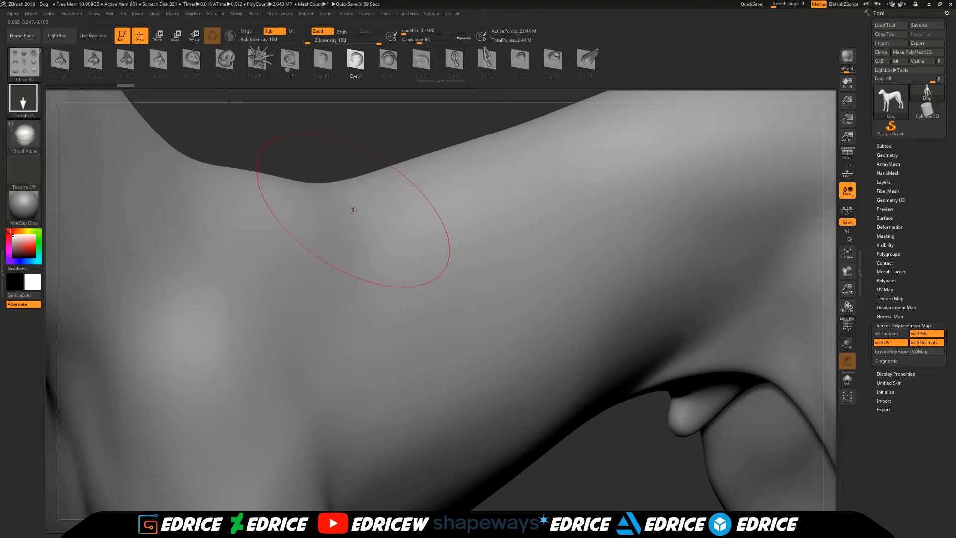
{"action": "mouse_move", "coordinate": [397, 271]}
{"action": "left_mouse_down"}
{"action": "mouse_move", "coordinate": [417, 322]}
{"action": "mouse_move", "coordinate": [209, 197]}
{"action": "mouse_move", "coordinate": [259, 164]}
{"action": "mouse_move", "coordinate": [393, 127]}
{"action": "left_mouse_up"}
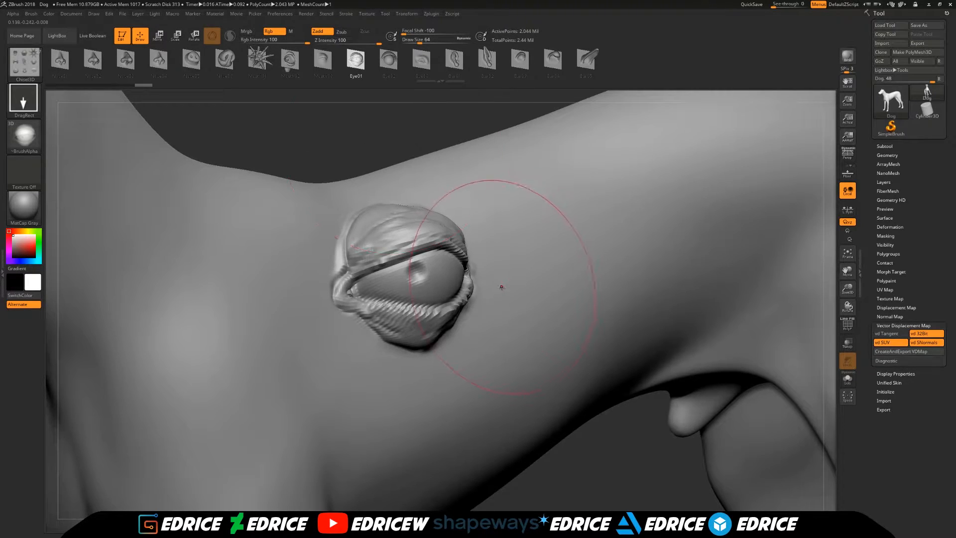
{"action": "key", "text": "ctrl+z"}
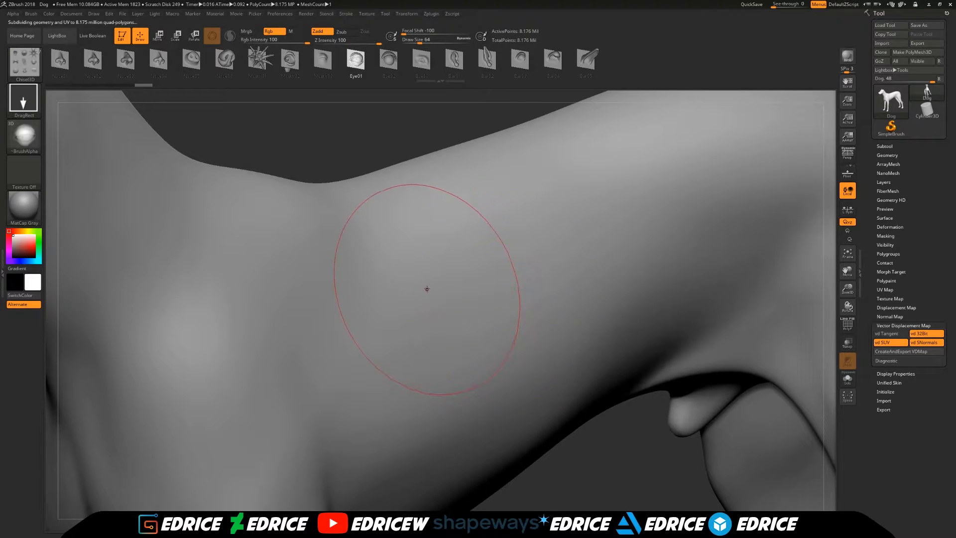
{"action": "mouse_move", "coordinate": [426, 286]}
{"action": "left_mouse_down"}
{"action": "mouse_move", "coordinate": [524, 244]}
{"action": "mouse_move", "coordinate": [416, 167]}
{"action": "left_mouse_up"}
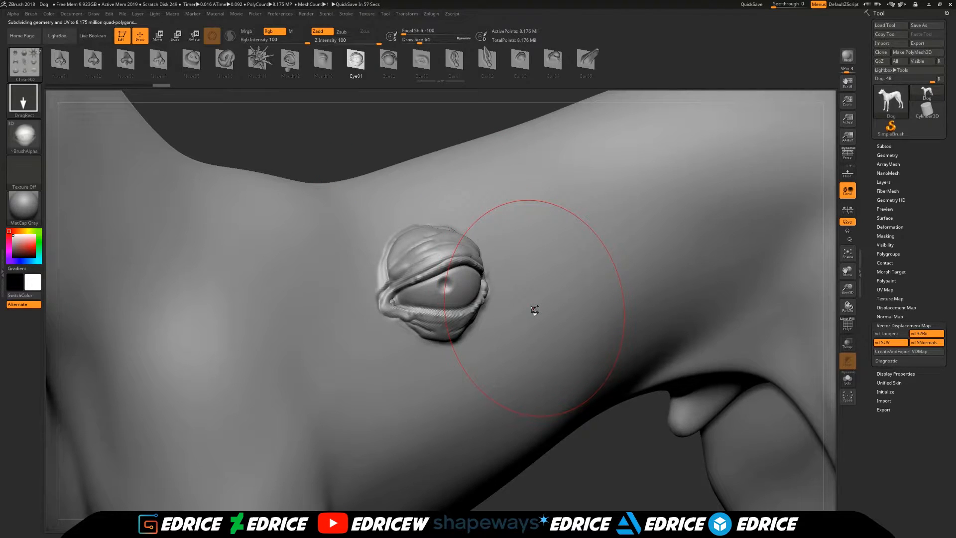
- Stamp the Ear01 shape on the shoulder side of the eye and the Ear02 shape on the rump side
{"action": "left_click", "coordinate": [454, 60]}
{"action": "left_click_drag", "start_coordinate": [253, 298], "coordinate": [244, 172]}
{"action": "left_click_drag", "start_coordinate": [369, 145], "coordinate": [344, 156]}
{"action": "left_click_drag", "start_coordinate": [845, 271], "coordinate": [750, 282]}
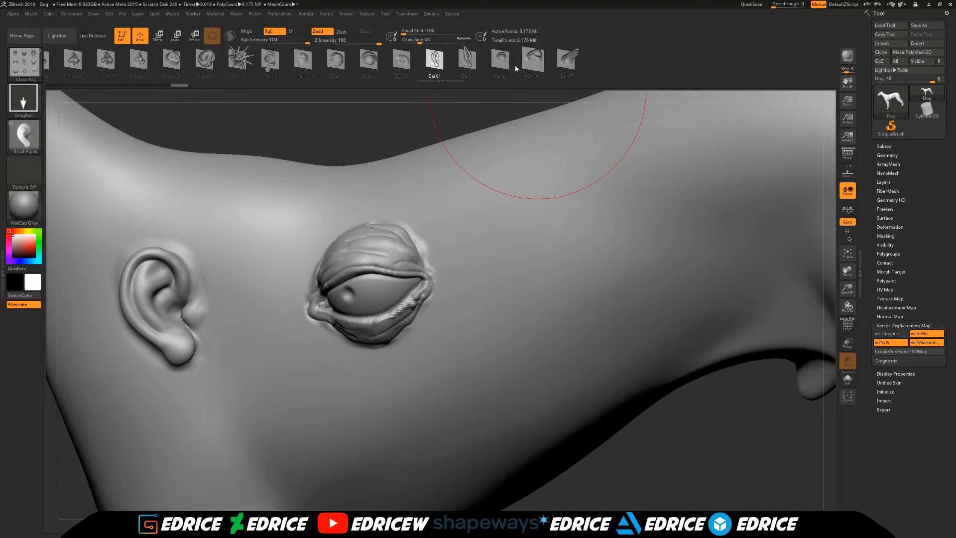
{"action": "left_click", "coordinate": [474, 68]}
{"action": "left_click_drag", "start_coordinate": [552, 216], "coordinate": [542, 130]}
- Examine the stamped eye and both ears on the dog's body from several angles and distances
{"action": "left_click_drag", "start_coordinate": [711, 442], "coordinate": [693, 430]}
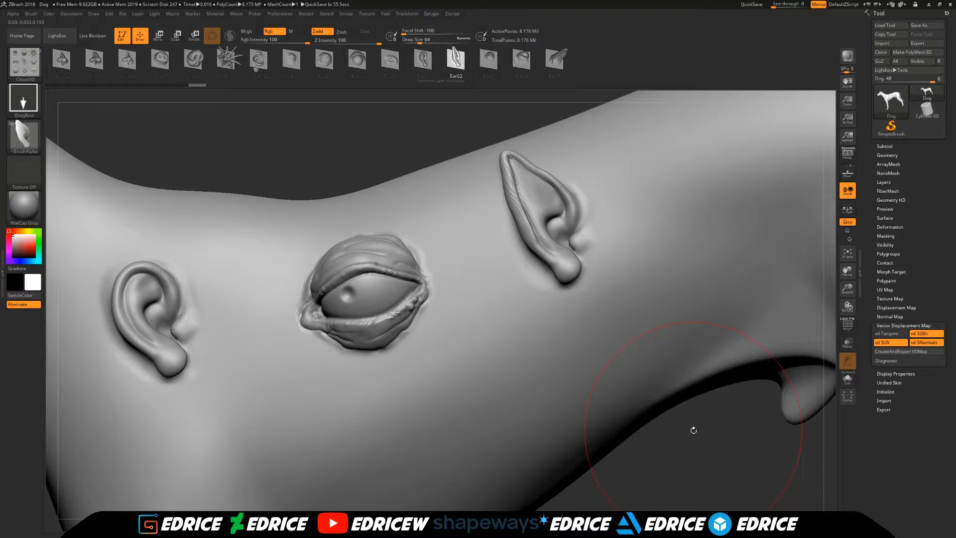
{"action": "left_click_drag", "start_coordinate": [693, 430], "coordinate": [591, 390]}
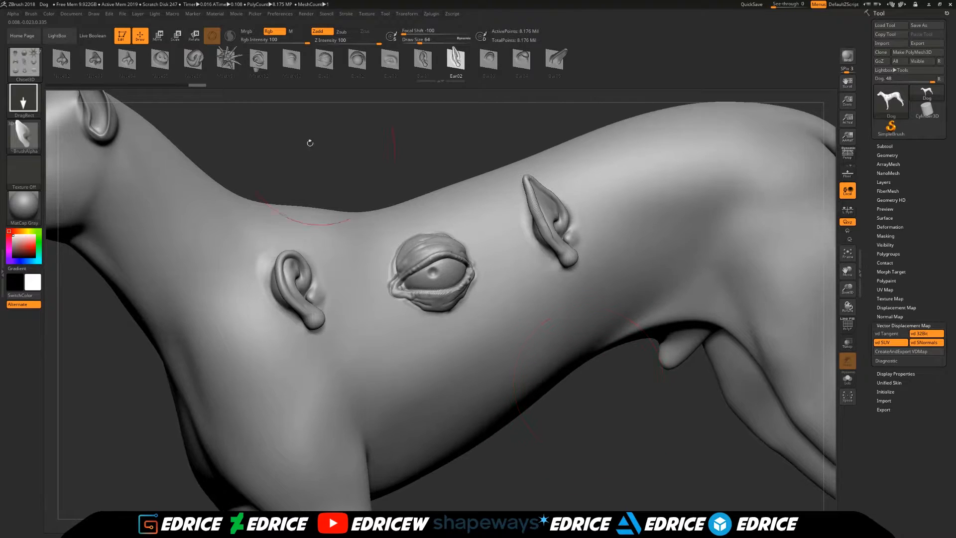
{"action": "mouse_move", "coordinate": [847, 308]}
{"action": "left_mouse_down"}
{"action": "mouse_move", "coordinate": [872, 303]}
{"action": "mouse_move", "coordinate": [850, 288]}
{"action": "mouse_move", "coordinate": [849, 309]}
{"action": "left_mouse_up"}
{"action": "left_click_drag", "start_coordinate": [848, 273], "coordinate": [629, 423]}
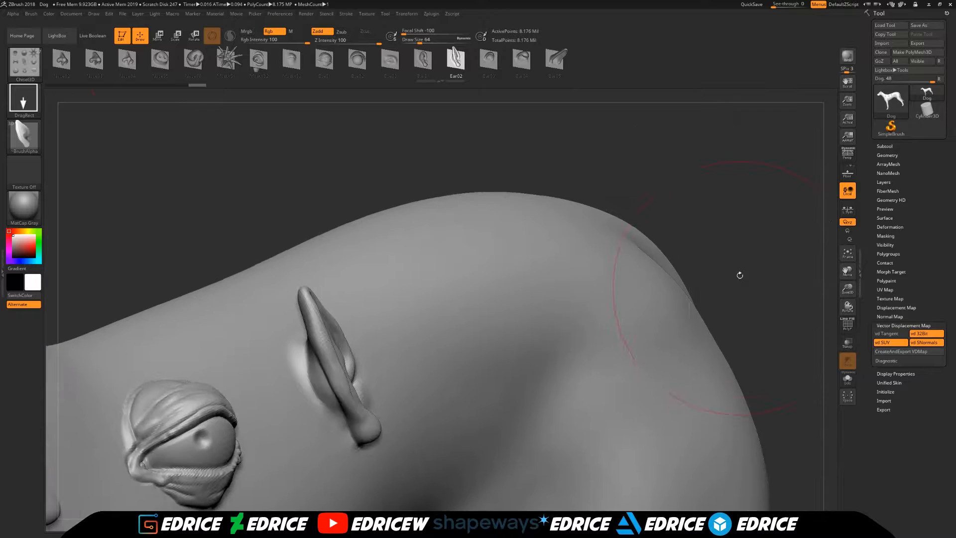
{"action": "left_click_drag", "start_coordinate": [739, 294], "coordinate": [688, 296]}
{"action": "left_click_drag", "start_coordinate": [812, 210], "coordinate": [707, 189]}
{"action": "left_click_drag", "start_coordinate": [361, 202], "coordinate": [340, 244]}
{"action": "left_click_drag", "start_coordinate": [342, 199], "coordinate": [499, 332]}
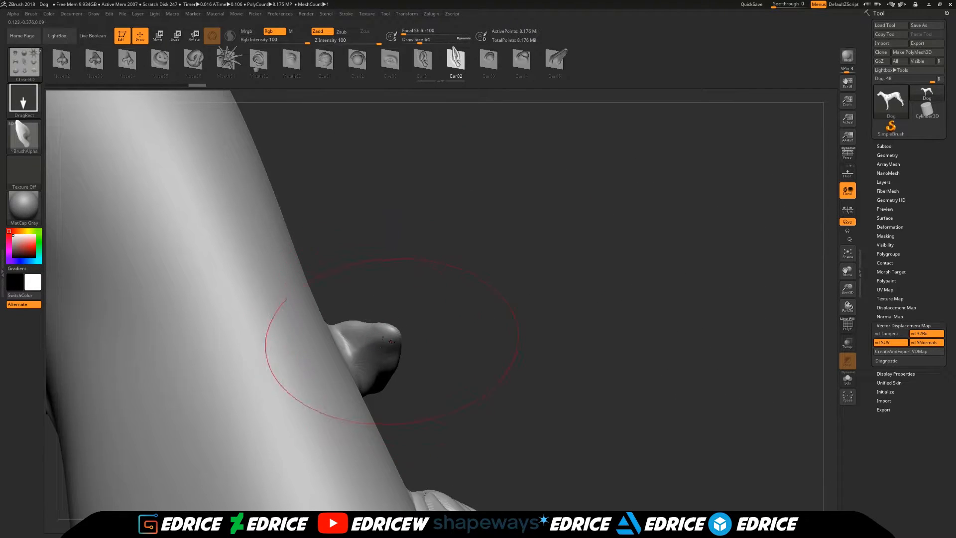
{"action": "left_click_drag", "start_coordinate": [420, 351], "coordinate": [421, 340]}
{"action": "right_click_drag", "start_coordinate": [421, 340], "coordinate": [432, 292]}
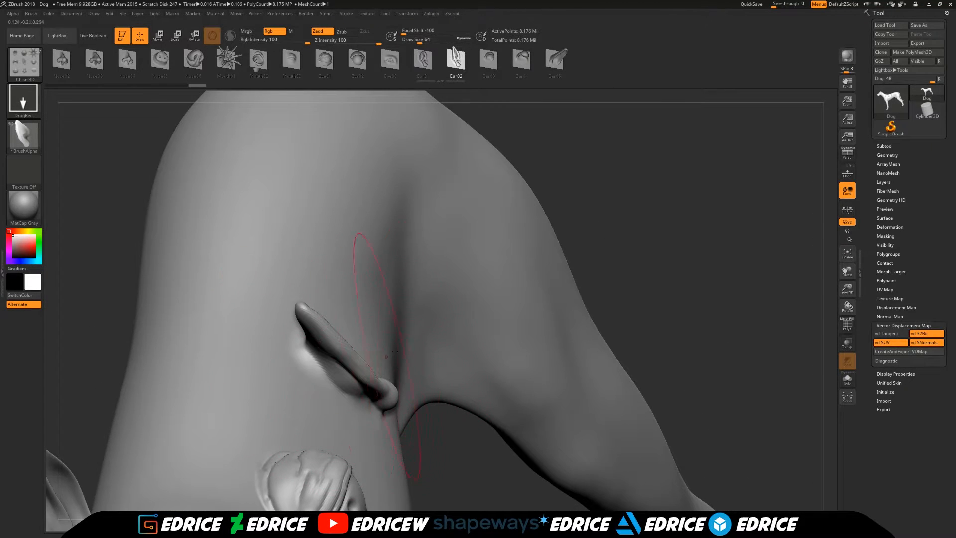
{"action": "left_click_drag", "start_coordinate": [628, 192], "coordinate": [575, 155]}
{"action": "left_click_drag", "start_coordinate": [250, 213], "coordinate": [241, 237]}
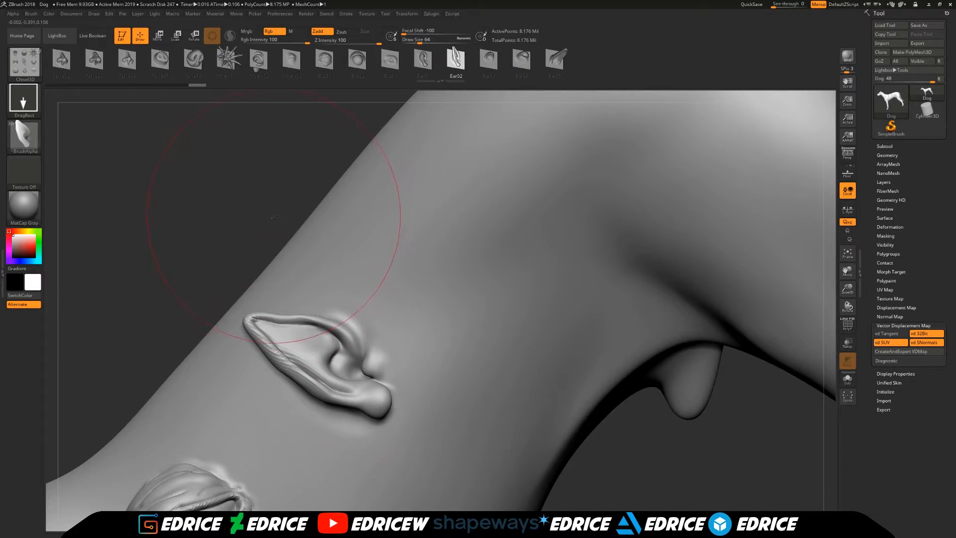
{"action": "left_click_drag", "start_coordinate": [273, 215], "coordinate": [321, 223]}
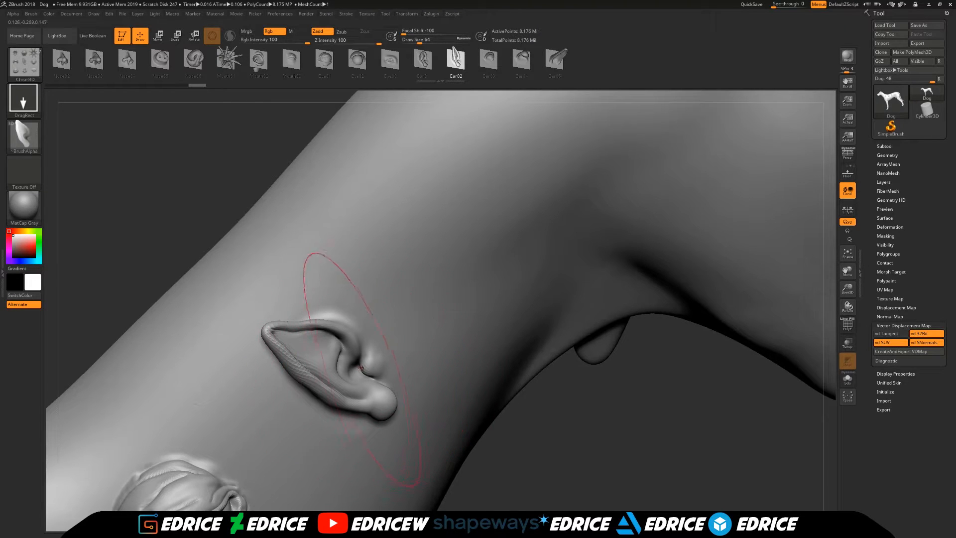
{"action": "left_click_drag", "start_coordinate": [565, 371], "coordinate": [486, 289]}
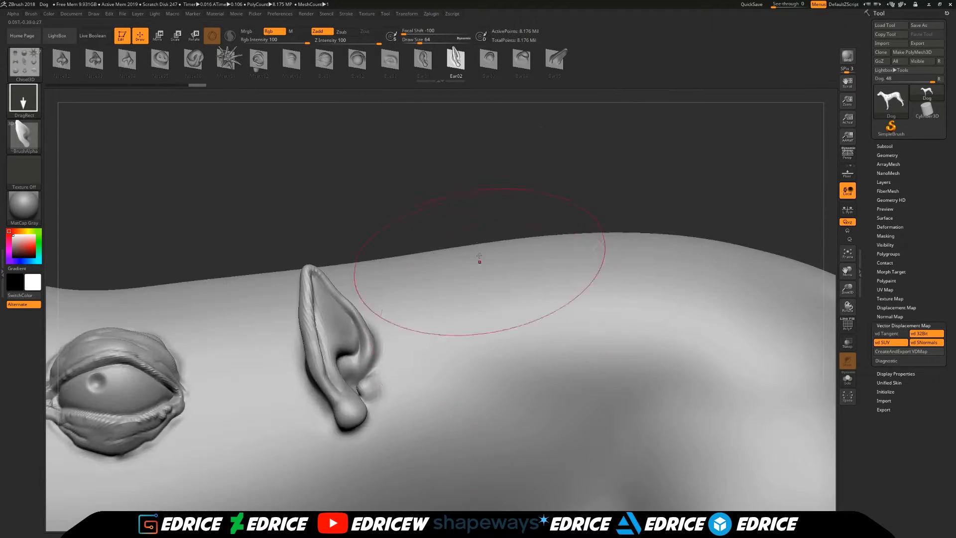
{"action": "left_click_drag", "start_coordinate": [847, 289], "coordinate": [845, 258]}
{"action": "left_click", "coordinate": [847, 254]}
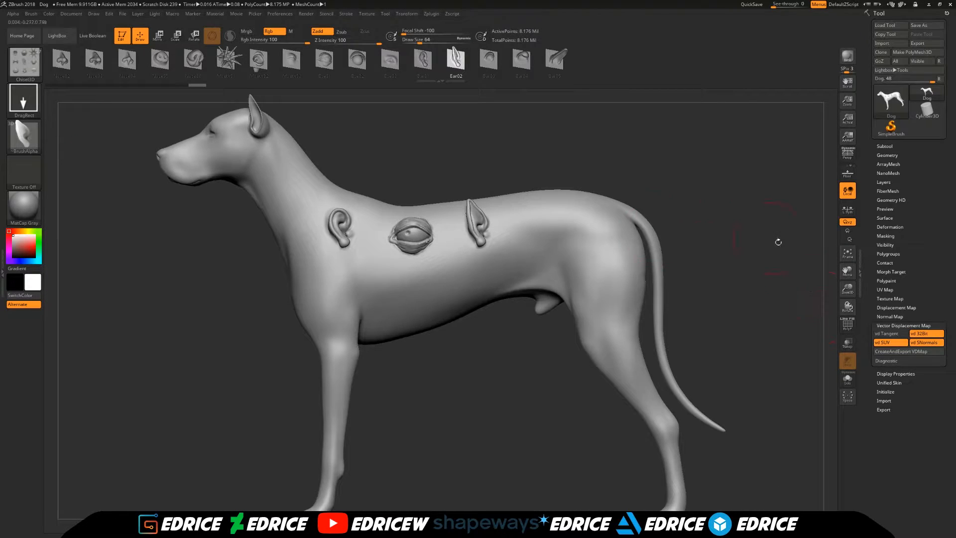
{"action": "left_click_drag", "start_coordinate": [848, 288], "coordinate": [847, 316]}
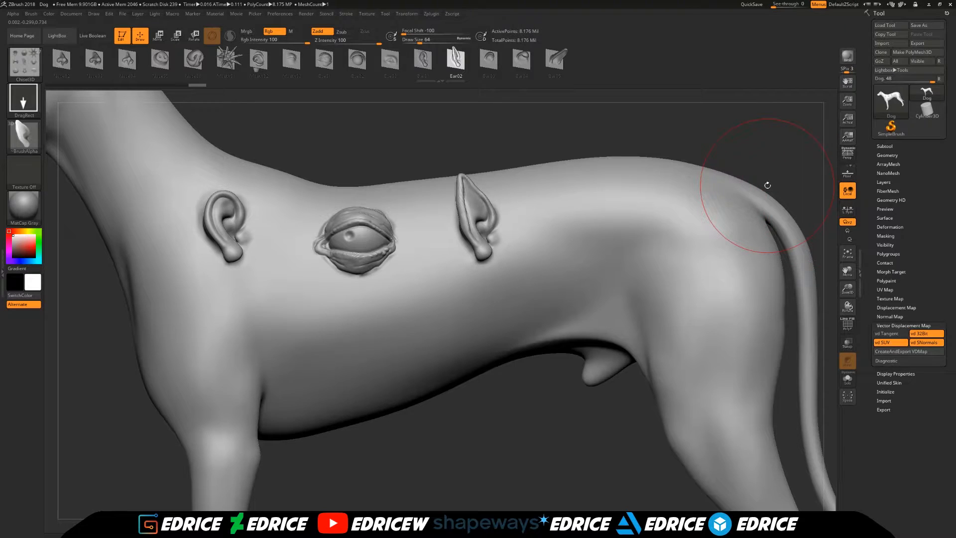
- Switch the active tool from the dog to the PolyMesh3D star
{"action": "left_click", "coordinate": [891, 101]}
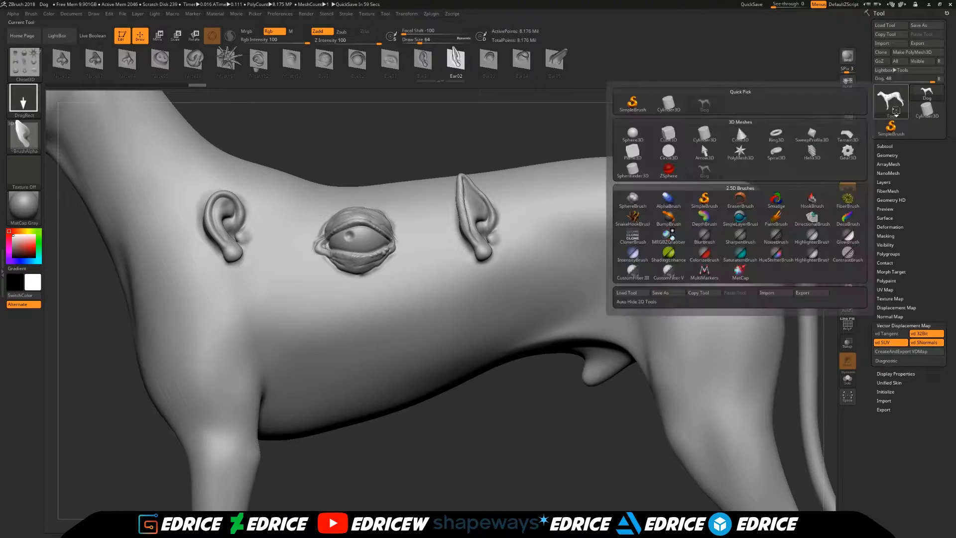
{"action": "left_click", "coordinate": [736, 151]}
{"action": "left_click_drag", "start_coordinate": [720, 318], "coordinate": [820, 323]}
{"action": "left_click_drag", "start_coordinate": [847, 288], "coordinate": [878, 309]}
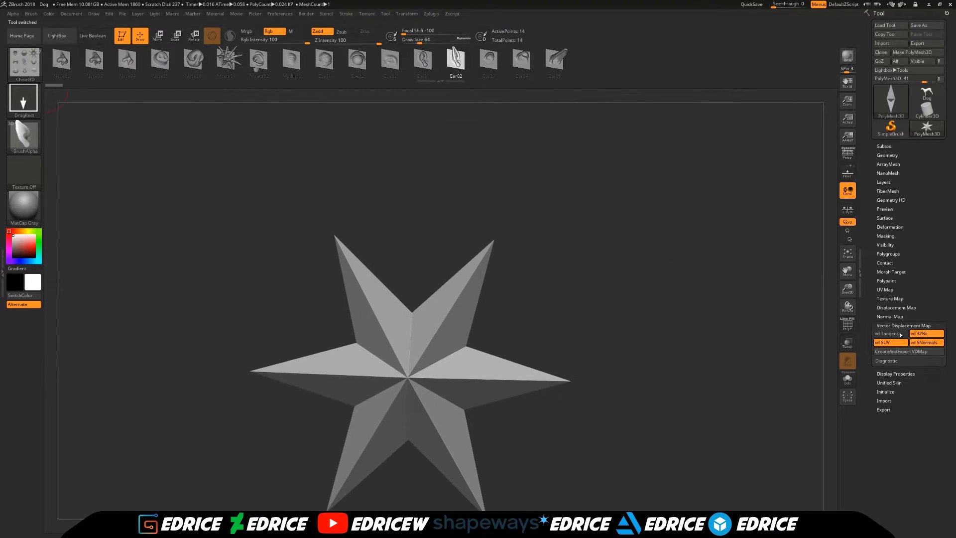
- Initialize the mesh as a QGrid plane with X, Y and Z resolution set to 100
{"action": "left_click", "coordinate": [886, 392]}
{"action": "left_click_drag", "start_coordinate": [884, 382], "coordinate": [947, 388]}
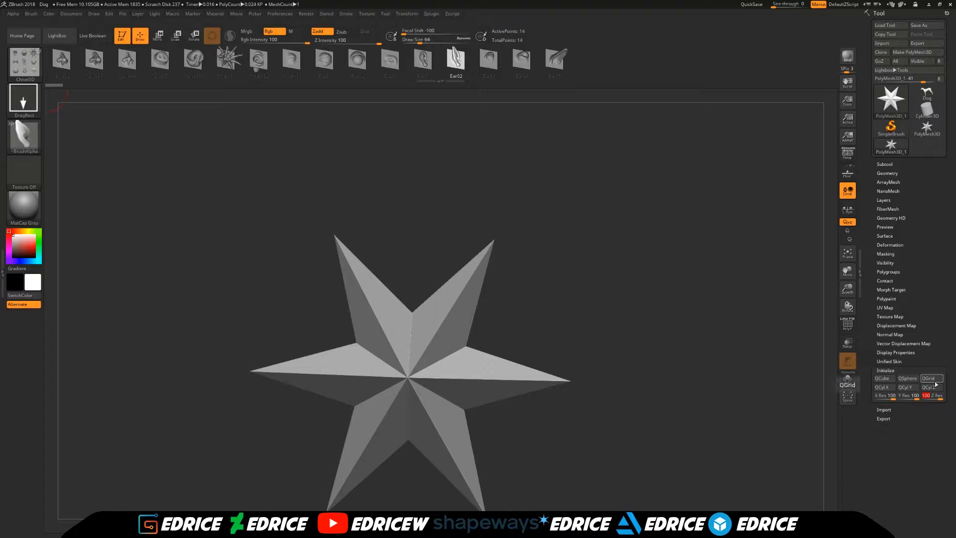
{"action": "left_click", "coordinate": [936, 380]}
- Divide the plane three times with subdivision smoothing (Smt) off, and re-enable smoothing
{"action": "left_click_drag", "start_coordinate": [848, 288], "coordinate": [825, 301]}
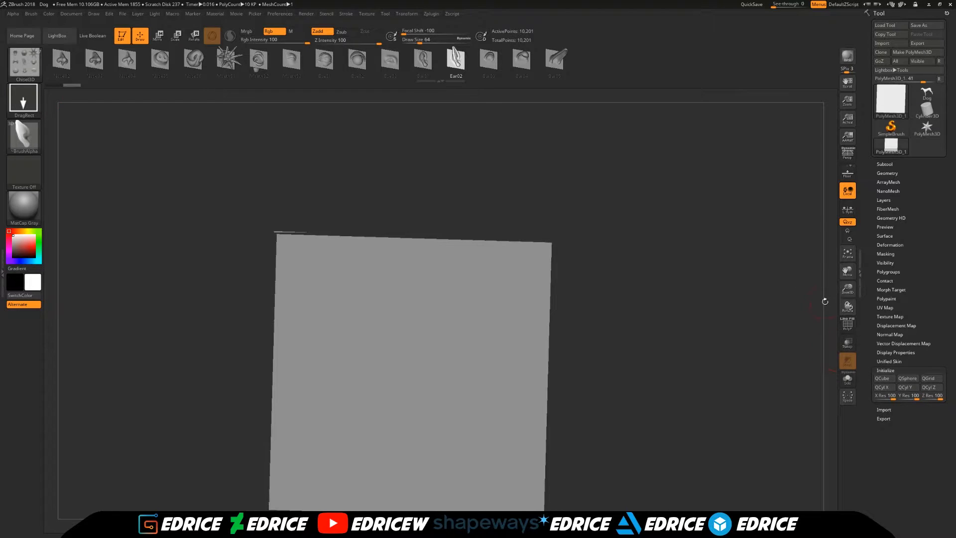
{"action": "left_click", "coordinate": [910, 174]}
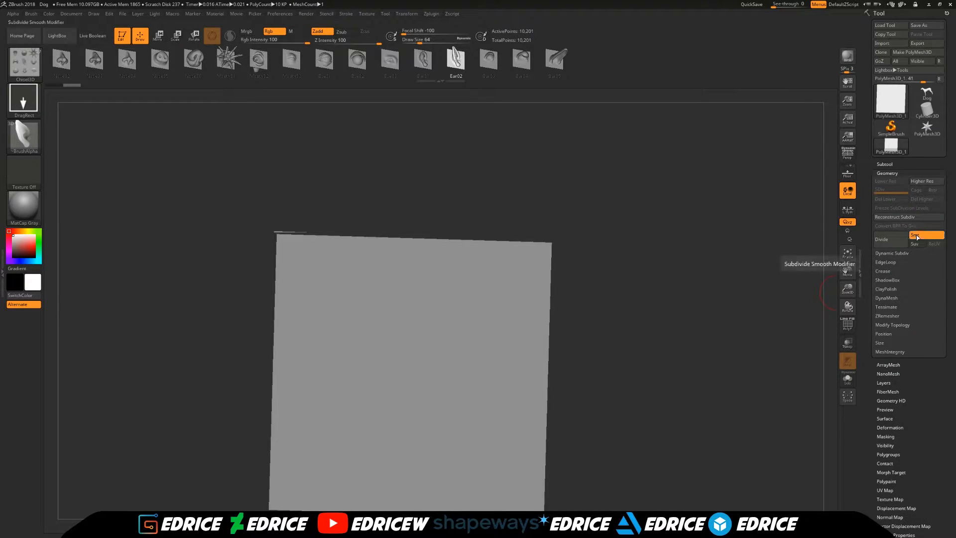
{"action": "left_click_drag", "start_coordinate": [657, 252], "coordinate": [682, 269]}
{"action": "mouse_move", "coordinate": [747, 328]}
{"action": "left_mouse_down"}
{"action": "mouse_move", "coordinate": [689, 328]}
{"action": "mouse_move", "coordinate": [739, 330]}
{"action": "left_mouse_up"}
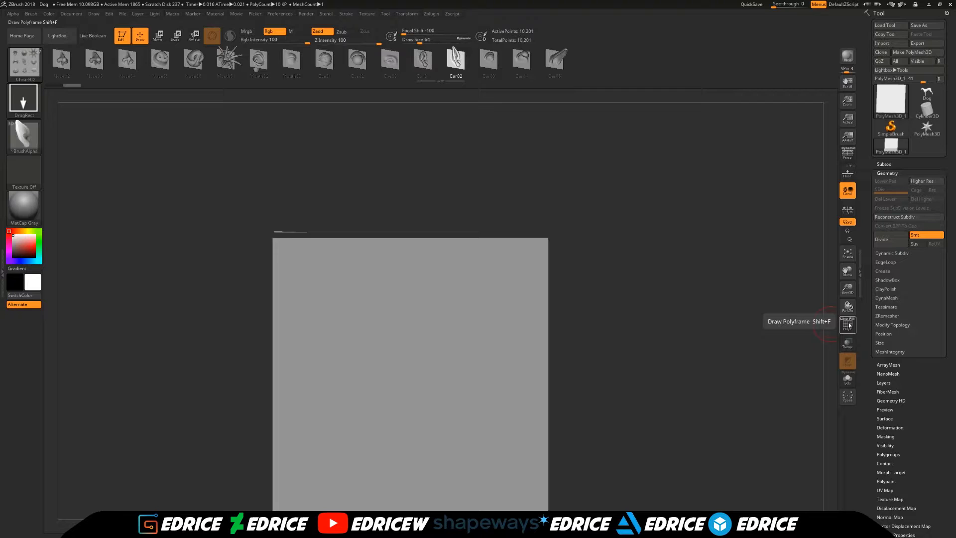
{"action": "left_click", "coordinate": [919, 236]}
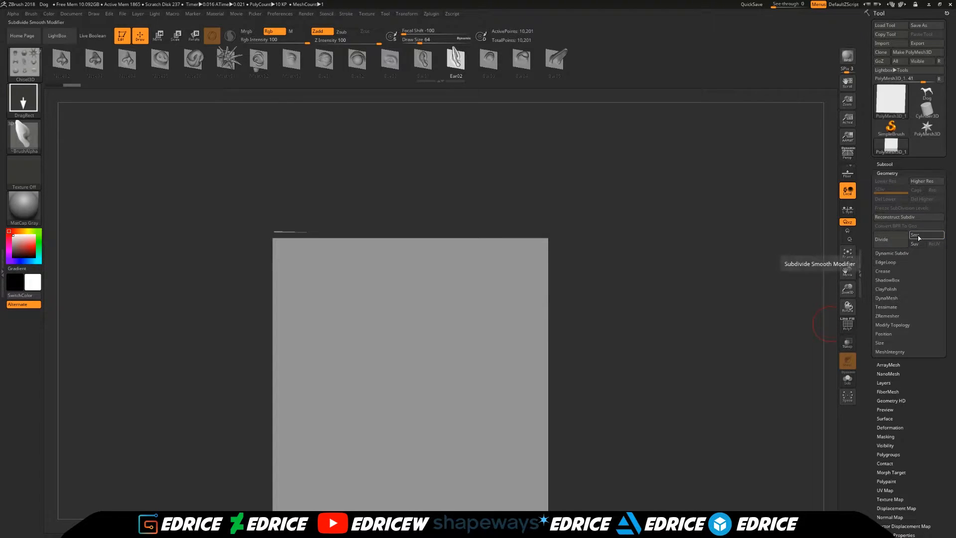
{"action": "left_click", "coordinate": [889, 243]}
{"action": "left_click", "coordinate": [888, 243]}
{"action": "left_click", "coordinate": [888, 243]}
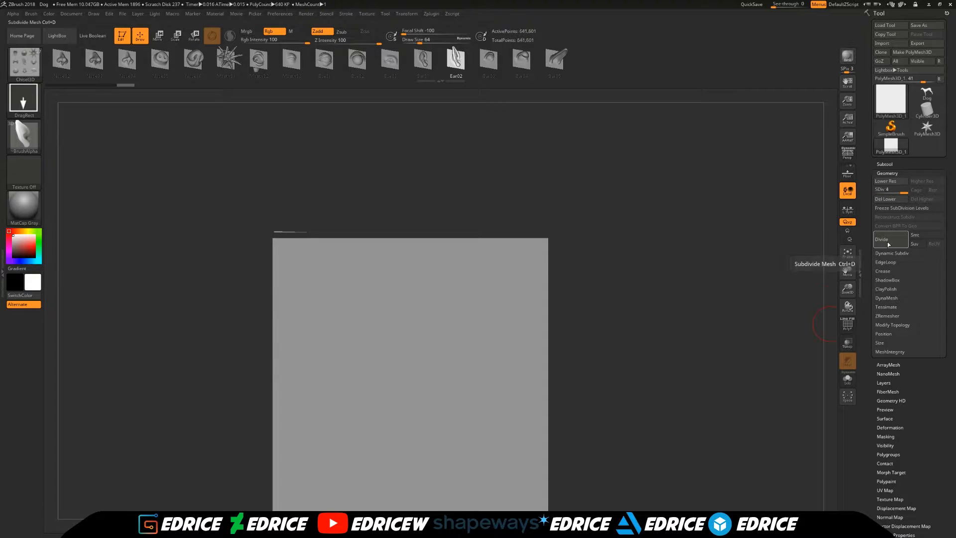
{"action": "left_click", "coordinate": [920, 236]}
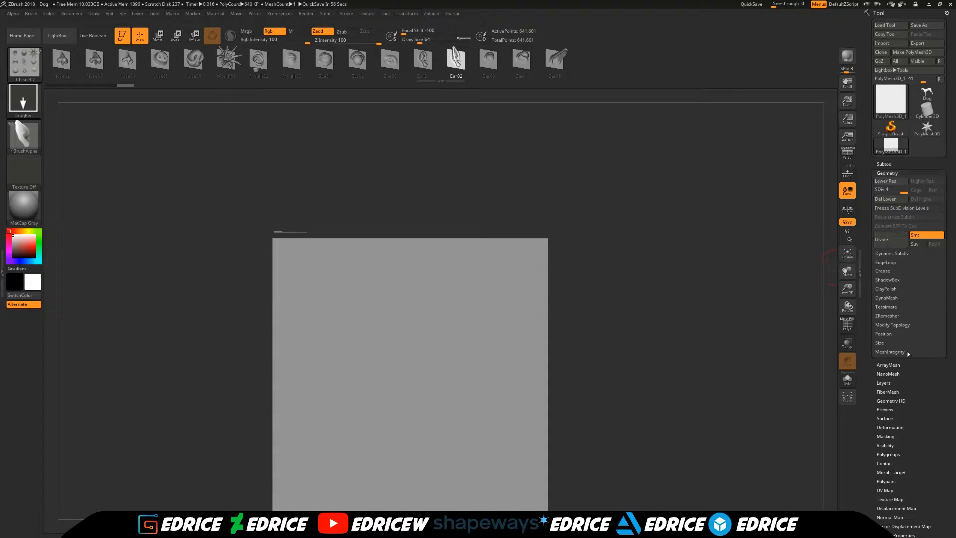
- Store a morph target of the flat subdivided plane
{"action": "left_click", "coordinate": [898, 473]}
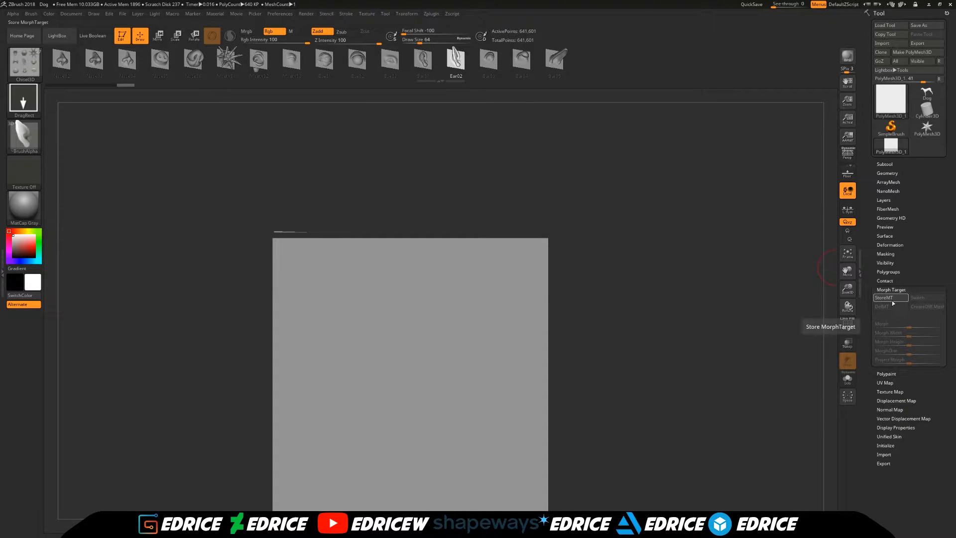
{"action": "left_click", "coordinate": [891, 300]}
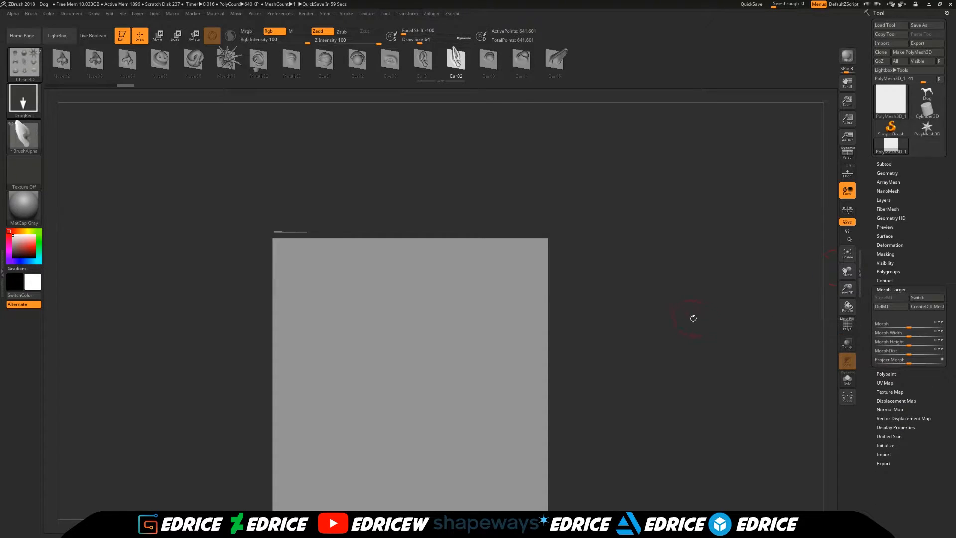
{"action": "left_click", "coordinate": [897, 173]}
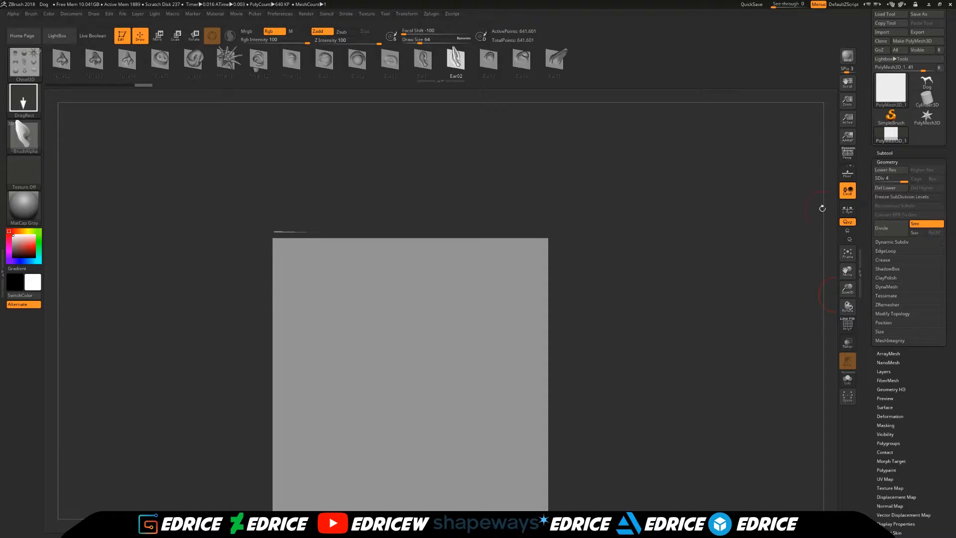
- Switch the sculpting brush from Chisel3D to ClayTubes
{"action": "left_click", "coordinate": [31, 66]}
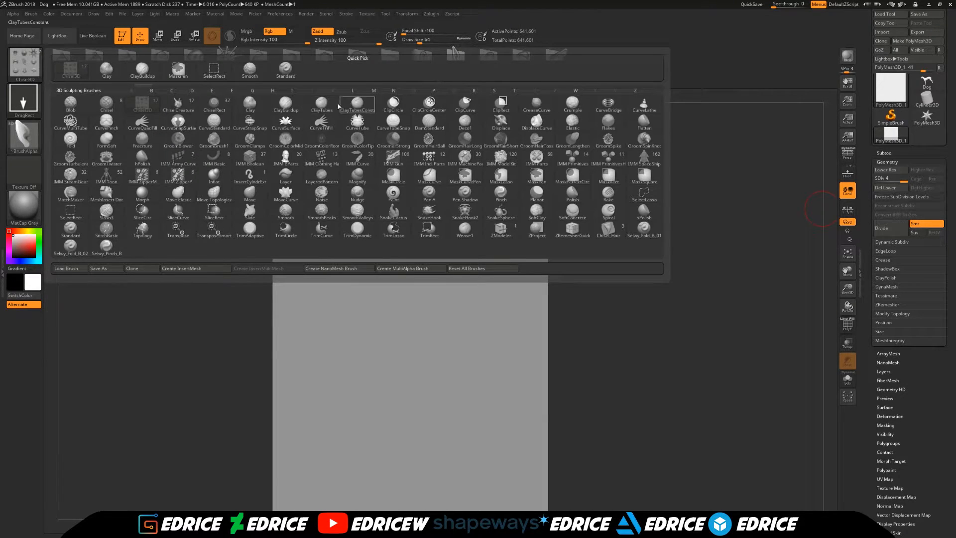
{"action": "left_click", "coordinate": [323, 106]}
{"action": "left_click_drag", "start_coordinate": [846, 272], "coordinate": [868, 256]}
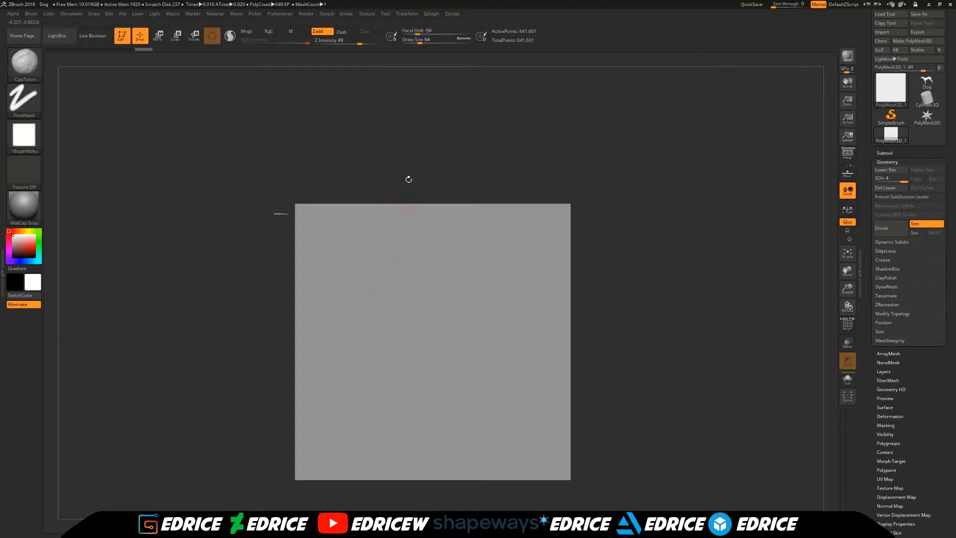
- Paint a rounded, downward-tapering mask in the middle of the plane with MaskPen at draw size 37, and invert the mask
{"action": "mouse_move", "coordinate": [383, 271]}
{"action": "left_mouse_down", "text": "ctrl"}
{"action": "mouse_move", "coordinate": [486, 262]}
{"action": "mouse_move", "coordinate": [389, 304]}
{"action": "mouse_move", "coordinate": [432, 405]}
{"action": "mouse_move", "coordinate": [493, 294]}
{"action": "mouse_move", "coordinate": [481, 268]}
{"action": "mouse_move", "coordinate": [378, 264]}
{"action": "mouse_move", "coordinate": [478, 249]}
{"action": "mouse_move", "coordinate": [436, 384]}
{"action": "mouse_move", "coordinate": [449, 276]}
{"action": "mouse_move", "coordinate": [427, 299]}
{"action": "mouse_move", "coordinate": [438, 314]}
{"action": "left_mouse_up", "text": "ctrl"}
{"action": "left_click_drag", "start_coordinate": [422, 40], "coordinate": [416, 40]}
{"action": "left_click_drag", "start_coordinate": [359, 276], "coordinate": [425, 439], "text": "ctrl+alt"}
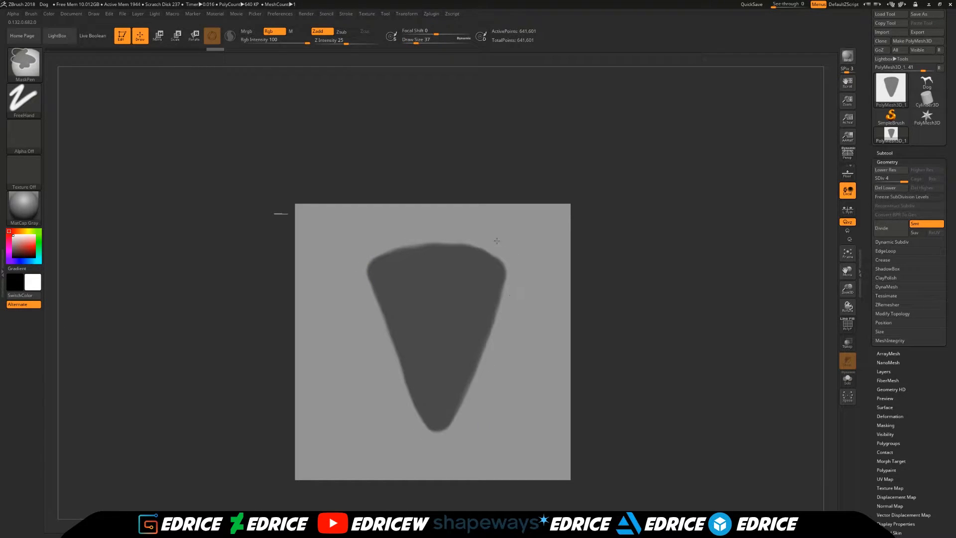
{"action": "left_click_drag", "start_coordinate": [431, 233], "coordinate": [502, 252], "text": "ctrl+alt"}
{"action": "left_click_drag", "start_coordinate": [693, 317], "coordinate": [671, 303]}
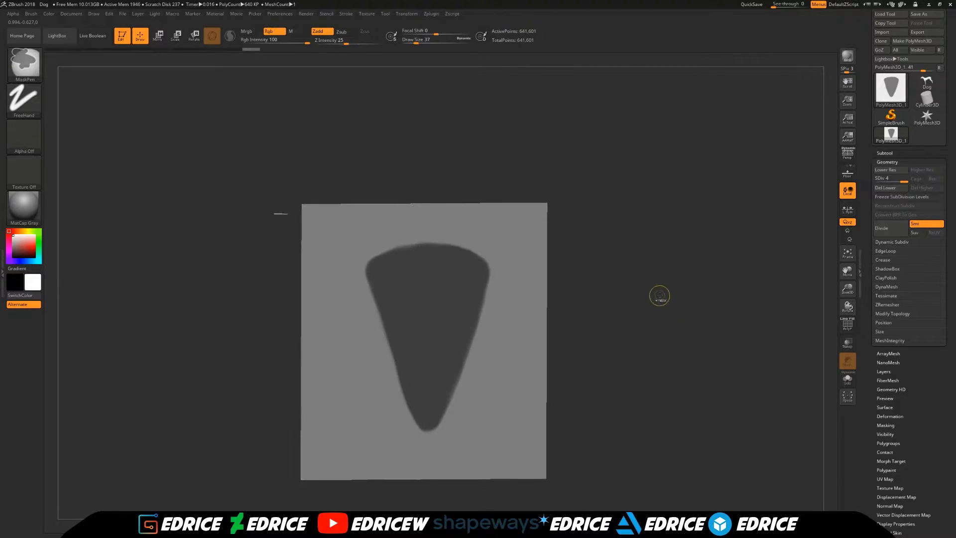
{"action": "left_click", "coordinate": [660, 295], "text": "ctrl"}
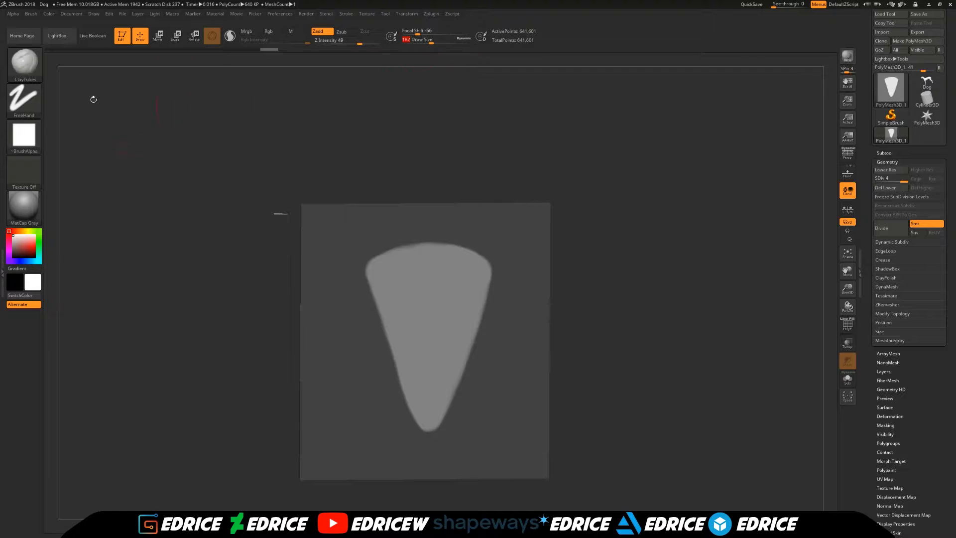
- Pull the unmasked tapered area out of the plane into a raised, curved form using the Move brush at draw size 500
{"action": "key", "text": "b"}
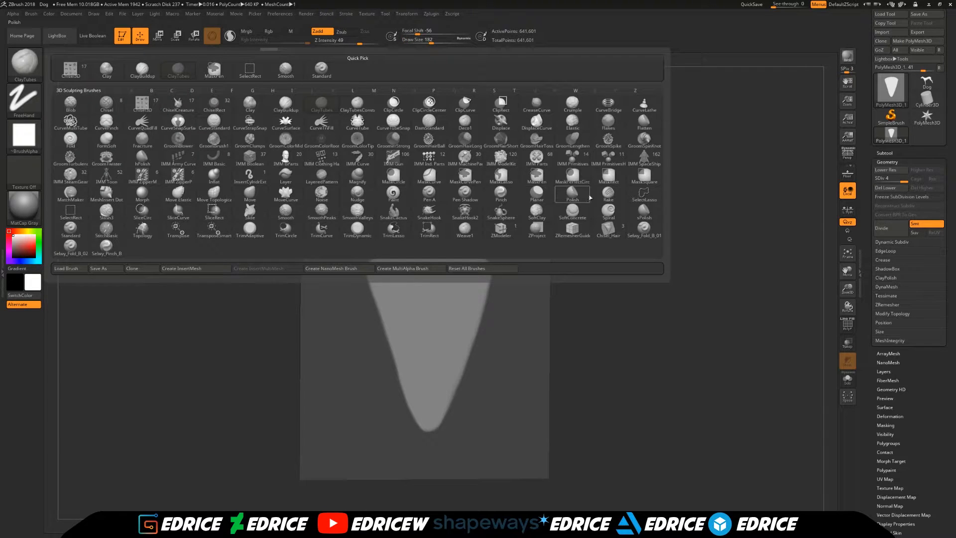
{"action": "key", "text": "m"}
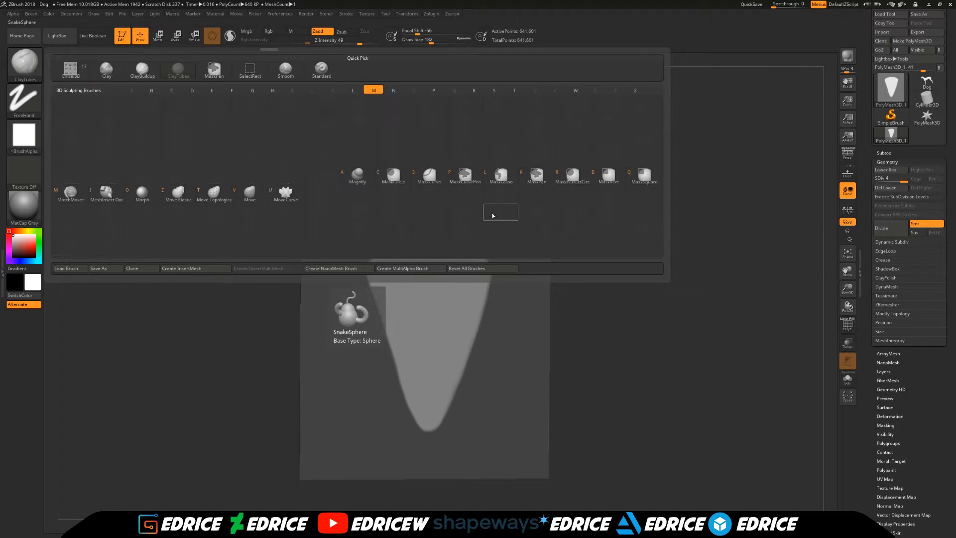
{"action": "key", "text": "v"}
{"action": "left_click_drag", "start_coordinate": [604, 246], "coordinate": [440, 100]}
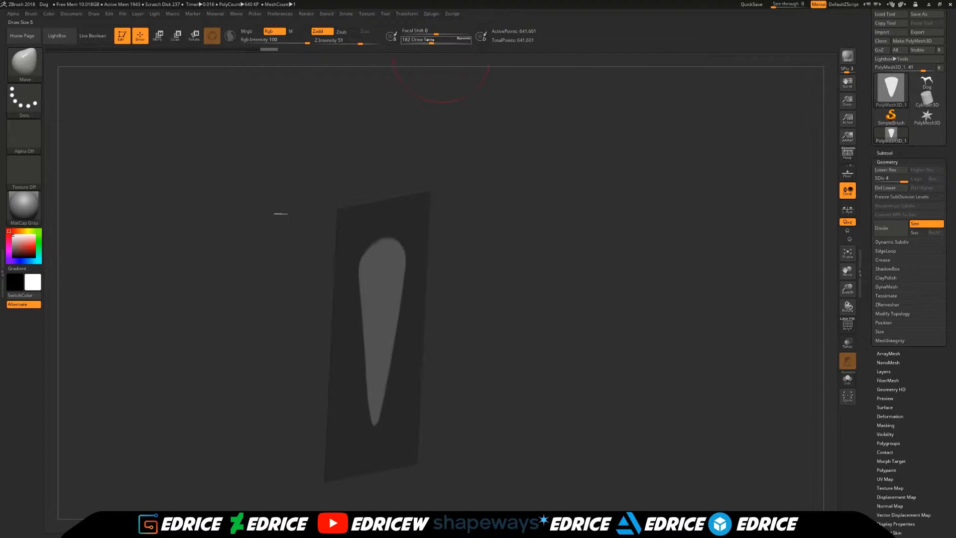
{"action": "left_click_drag", "start_coordinate": [522, 147], "coordinate": [372, 317]}
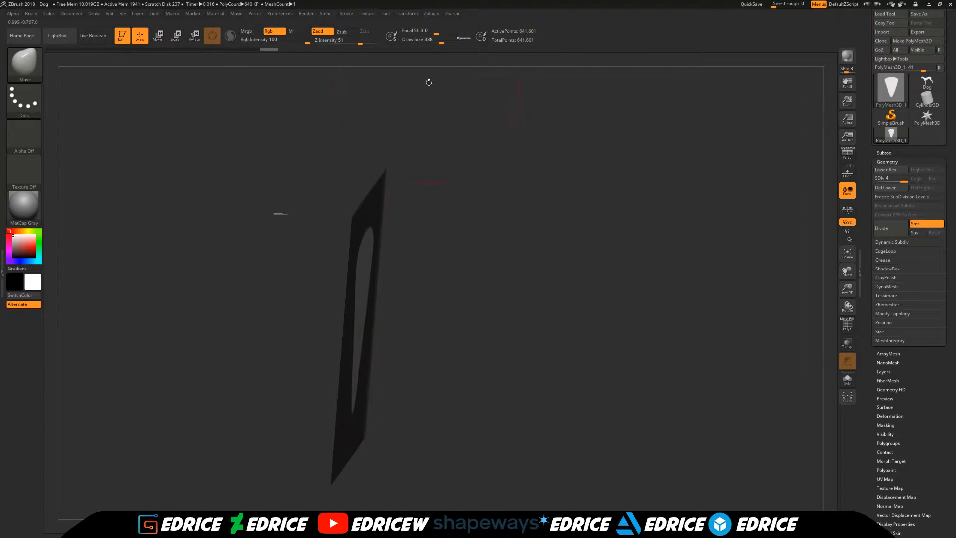
{"action": "left_click", "coordinate": [449, 42]}
{"action": "left_click_drag", "start_coordinate": [503, 313], "coordinate": [410, 273]}
{"action": "left_click_drag", "start_coordinate": [375, 362], "coordinate": [366, 363]}
{"action": "left_click_drag", "start_coordinate": [382, 281], "coordinate": [372, 284]}
{"action": "mouse_move", "coordinate": [281, 214]}
{"action": "left_mouse_down"}
{"action": "mouse_move", "coordinate": [604, 222]}
{"action": "mouse_move", "coordinate": [437, 324]}
{"action": "mouse_move", "coordinate": [434, 347]}
{"action": "mouse_move", "coordinate": [441, 343]}
{"action": "left_mouse_up"}
{"action": "left_click_drag", "start_coordinate": [326, 359], "coordinate": [463, 299]}
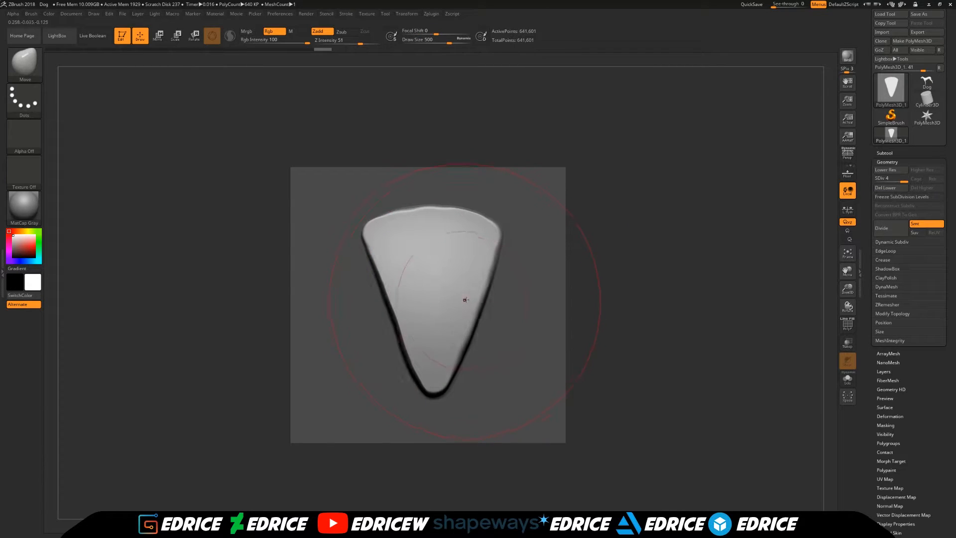
{"action": "left_click_drag", "start_coordinate": [549, 282], "coordinate": [432, 294]}
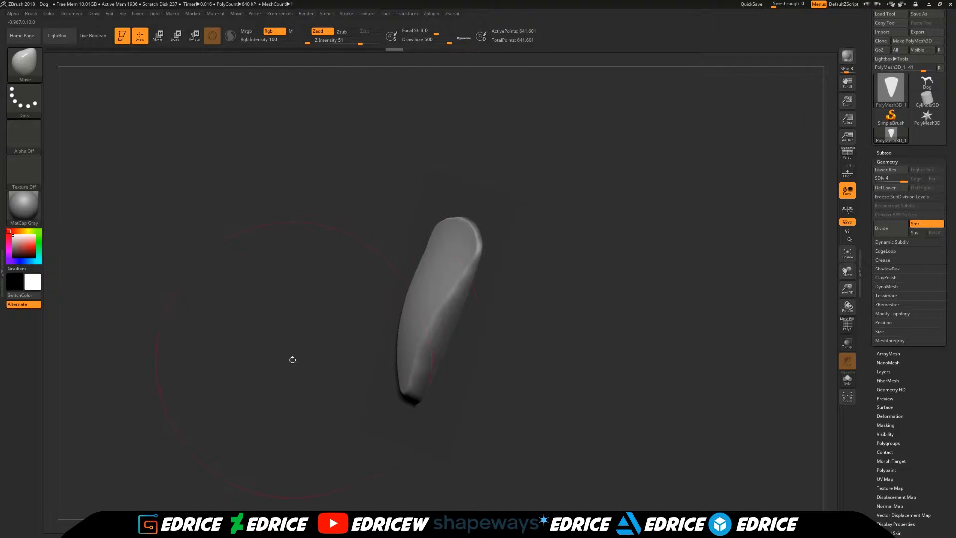
{"action": "left_click_drag", "start_coordinate": [297, 359], "coordinate": [597, 276], "text": "shift"}
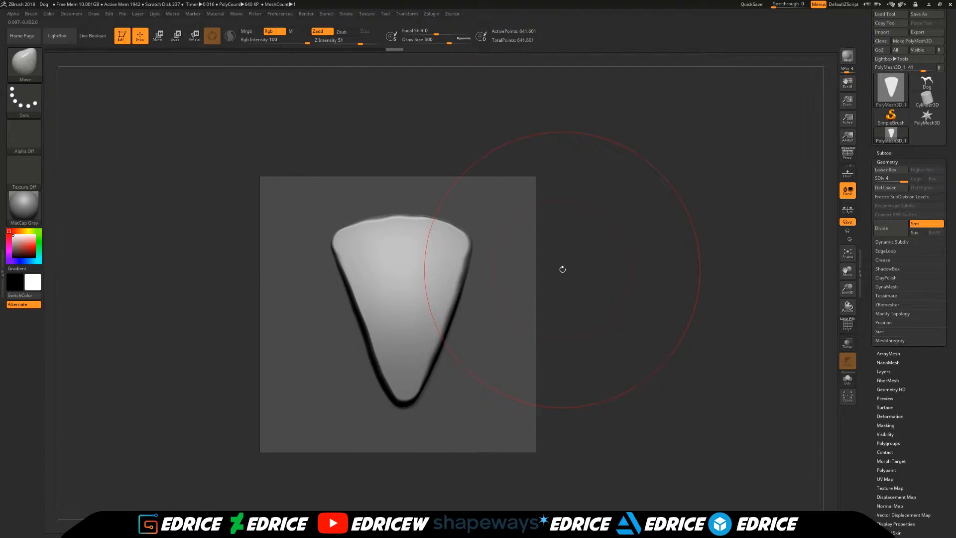
{"action": "left_click_drag", "start_coordinate": [589, 231], "coordinate": [445, 328]}
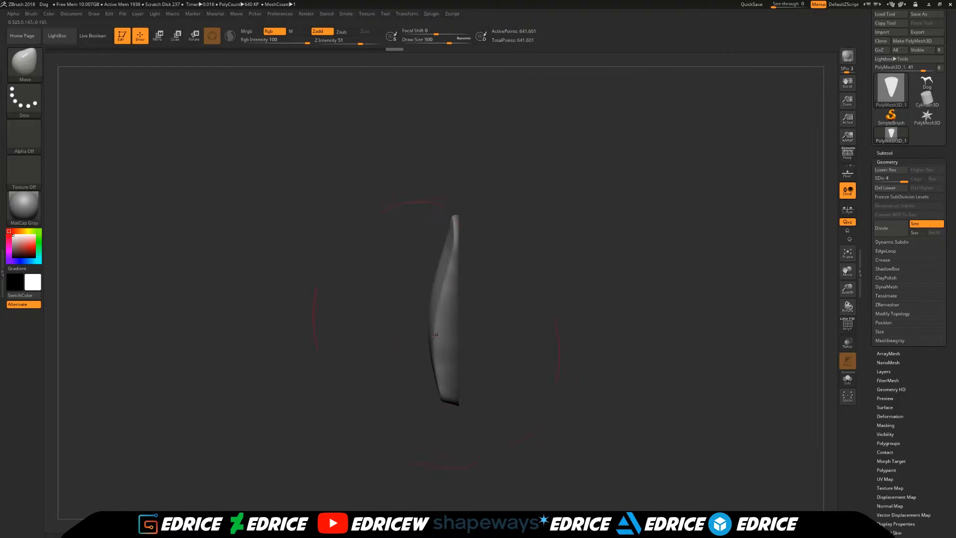
- Extend the narrow tip of the raised shape downward with the Move brush at draw size 251
{"action": "left_click_drag", "start_coordinate": [455, 43], "coordinate": [430, 42]}
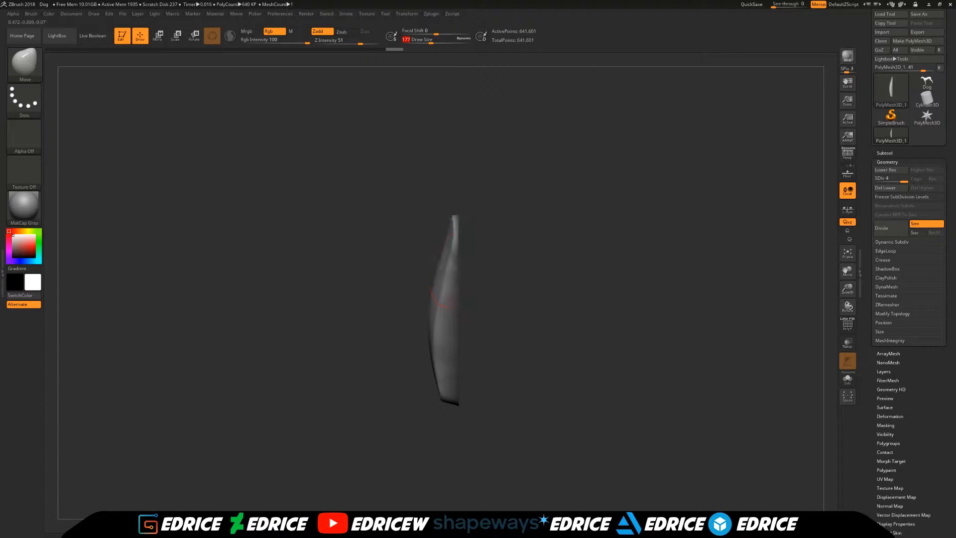
{"action": "left_click_drag", "start_coordinate": [508, 274], "coordinate": [662, 239]}
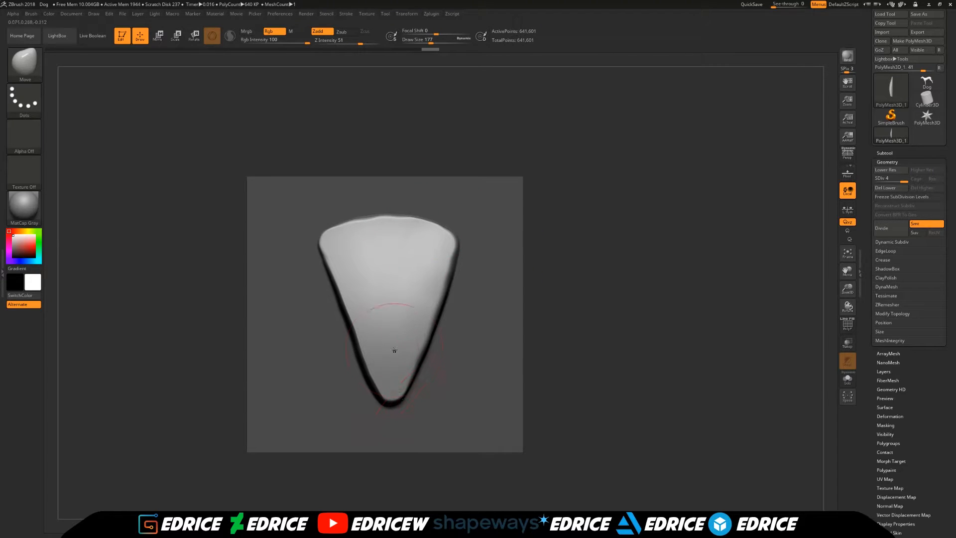
{"action": "mouse_move", "coordinate": [549, 329]}
{"action": "left_mouse_down"}
{"action": "mouse_move", "coordinate": [571, 321]}
{"action": "mouse_move", "coordinate": [561, 329]}
{"action": "left_mouse_up"}
{"action": "left_click", "coordinate": [436, 40]}
{"action": "left_click_drag", "start_coordinate": [399, 395], "coordinate": [402, 415]}
{"action": "left_click_drag", "start_coordinate": [556, 356], "coordinate": [523, 355]}
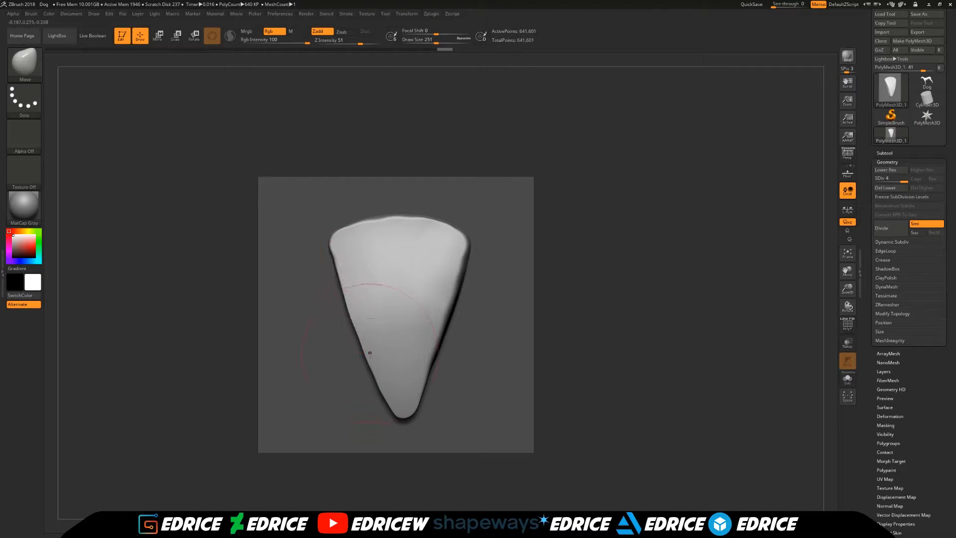
- Adjust the side edges and tip of the raised shape with small Move strokes at draw size 251
{"action": "left_click_drag", "start_coordinate": [432, 373], "coordinate": [437, 372]}
{"action": "left_click_drag", "start_coordinate": [450, 299], "coordinate": [455, 301]}
{"action": "left_click_drag", "start_coordinate": [409, 409], "coordinate": [408, 418]}
{"action": "left_click_drag", "start_coordinate": [374, 377], "coordinate": [369, 378]}
{"action": "left_click_drag", "start_coordinate": [352, 320], "coordinate": [348, 320]}
- Clear the mask and reshape the sides of the raised form with the Move brush at draw size 177
{"action": "left_click_drag", "start_coordinate": [638, 240], "coordinate": [653, 305], "text": "ctrl"}
{"action": "left_click_drag", "start_coordinate": [647, 293], "coordinate": [707, 292]}
{"action": "mouse_move", "coordinate": [342, 261]}
{"action": "left_mouse_down", "text": "shift"}
{"action": "mouse_move", "coordinate": [354, 260]}
{"action": "mouse_move", "coordinate": [345, 264]}
{"action": "left_mouse_up", "text": "shift"}
{"action": "left_click_drag", "start_coordinate": [527, 157], "coordinate": [474, 150]}
{"action": "left_click_drag", "start_coordinate": [437, 41], "coordinate": [431, 42]}
{"action": "left_click_drag", "start_coordinate": [523, 164], "coordinate": [468, 190]}
{"action": "left_click_drag", "start_coordinate": [433, 301], "coordinate": [421, 311], "text": "shift"}
{"action": "left_click_drag", "start_coordinate": [548, 247], "coordinate": [497, 242]}
{"action": "left_click_drag", "start_coordinate": [377, 366], "coordinate": [369, 391], "text": "shift"}
{"action": "left_click_drag", "start_coordinate": [546, 271], "coordinate": [592, 254]}
{"action": "left_click_drag", "start_coordinate": [343, 369], "coordinate": [336, 371]}
{"action": "left_click_drag", "start_coordinate": [498, 278], "coordinate": [538, 263]}
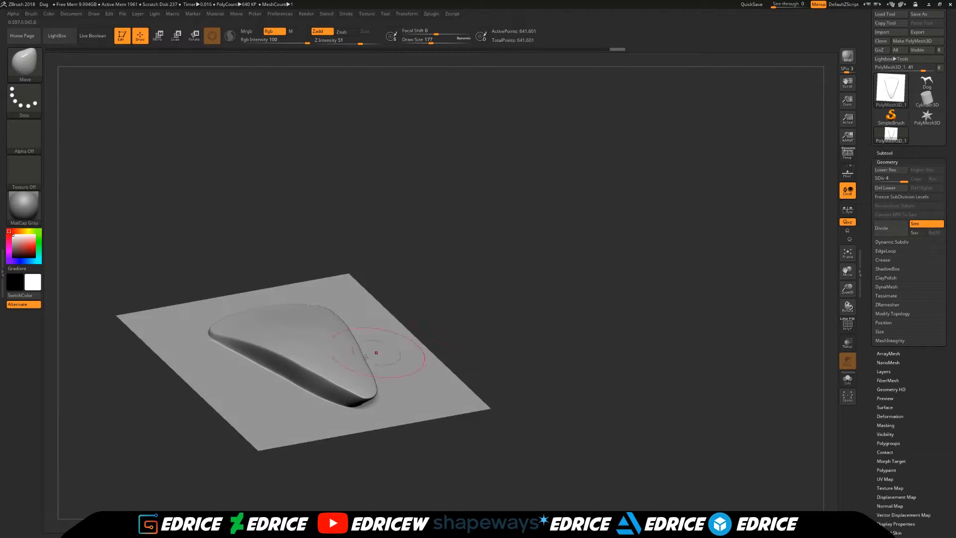
- Refine the rim and tip of the raised form with the Move brush at draw size 101, and frame the mesh from the front
{"action": "left_click_drag", "start_coordinate": [501, 300], "coordinate": [716, 264]}
{"action": "left_click_drag", "start_coordinate": [847, 289], "coordinate": [865, 301]}
{"action": "left_click_drag", "start_coordinate": [849, 270], "coordinate": [890, 284]}
{"action": "left_click_drag", "start_coordinate": [430, 41], "coordinate": [425, 41]}
{"action": "left_click_drag", "start_coordinate": [411, 173], "coordinate": [425, 190]}
{"action": "left_click_drag", "start_coordinate": [292, 380], "coordinate": [268, 362], "text": "shift"}
{"action": "left_click_drag", "start_coordinate": [320, 386], "coordinate": [334, 390], "text": "shift"}
{"action": "mouse_move", "coordinate": [496, 311]}
{"action": "left_mouse_down"}
{"action": "mouse_move", "coordinate": [432, 305]}
{"action": "mouse_move", "coordinate": [463, 308]}
{"action": "left_mouse_up"}
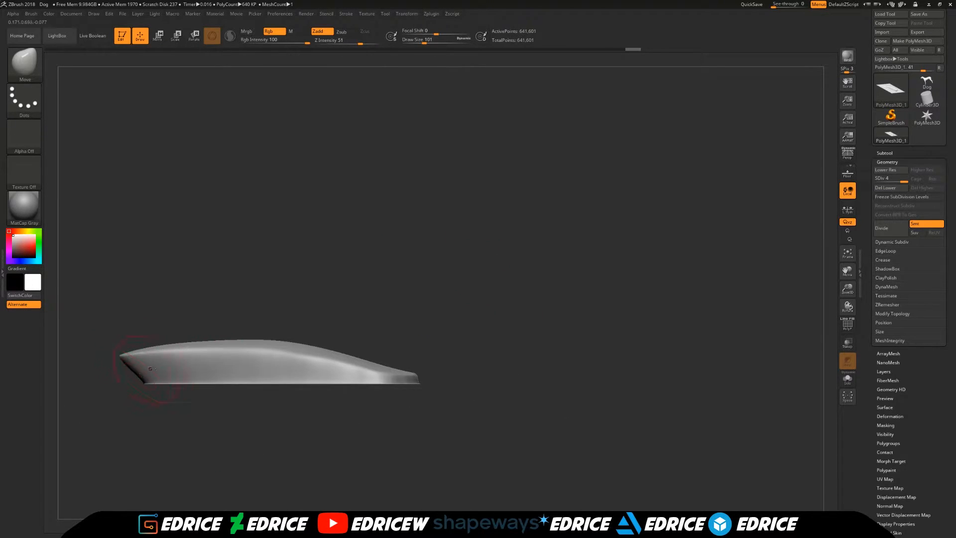
{"action": "left_click_drag", "start_coordinate": [437, 324], "coordinate": [510, 378]}
{"action": "left_click_drag", "start_coordinate": [590, 301], "coordinate": [668, 304]}
{"action": "left_click", "coordinate": [847, 253]}
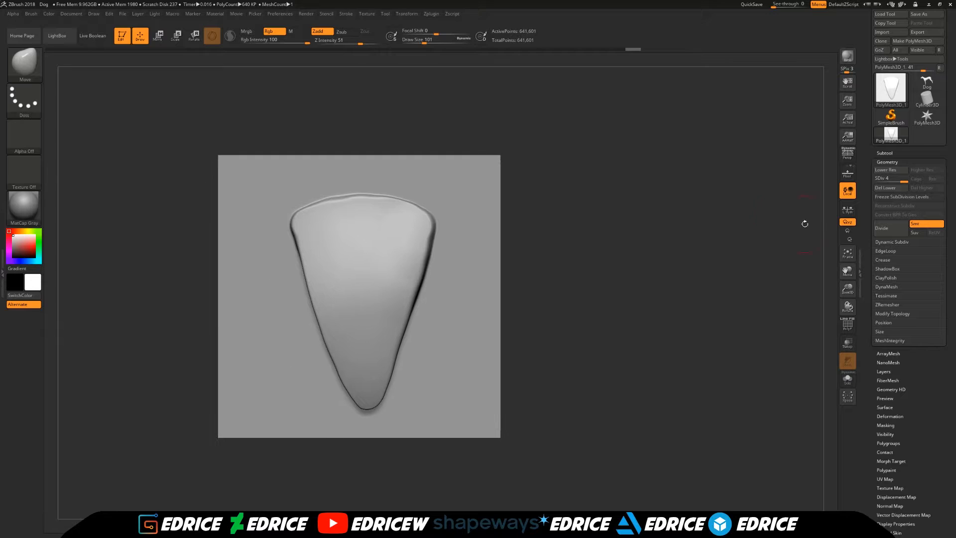
- Build up lengthwise ridges along one side and the centre of the raised form with the ClayBuildup brush at draw size 101
{"action": "left_click", "coordinate": [24, 62]}
{"action": "left_click", "coordinate": [107, 70]}
{"action": "left_click", "coordinate": [23, 63]}
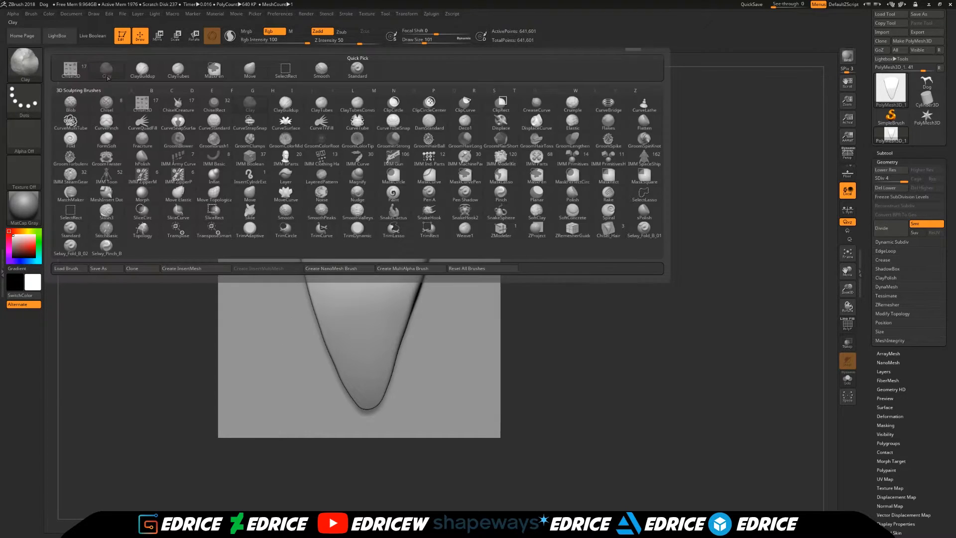
{"action": "left_click", "coordinate": [143, 69]}
{"action": "left_click_drag", "start_coordinate": [302, 222], "coordinate": [330, 288]}
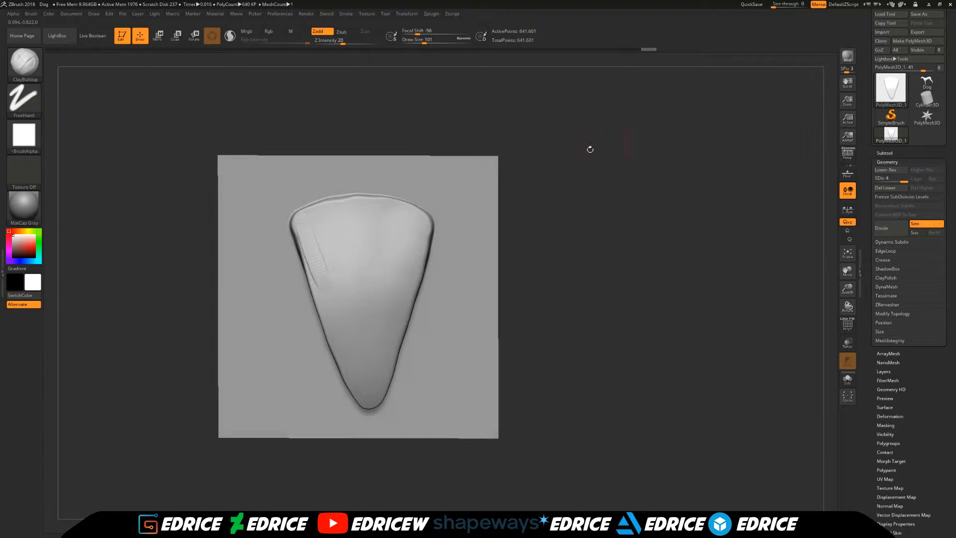
{"action": "key", "text": "shift"}
{"action": "mouse_move", "coordinate": [311, 221]}
{"action": "left_mouse_down", "text": "shift"}
{"action": "mouse_move", "coordinate": [364, 388]}
{"action": "mouse_move", "coordinate": [340, 351]}
{"action": "left_mouse_up", "text": "shift"}
{"action": "left_click_drag", "start_coordinate": [328, 222], "coordinate": [367, 376]}
- Continue the ClayBuildup ridges from the centre across the opposite side of the form, converging toward the tip
{"action": "right_click_drag", "start_coordinate": [434, 267], "coordinate": [397, 263]}
{"action": "left_click_drag", "start_coordinate": [376, 224], "coordinate": [360, 353]}
{"action": "left_click_drag", "start_coordinate": [503, 218], "coordinate": [456, 222]}
{"action": "left_click_drag", "start_coordinate": [390, 224], "coordinate": [381, 368]}
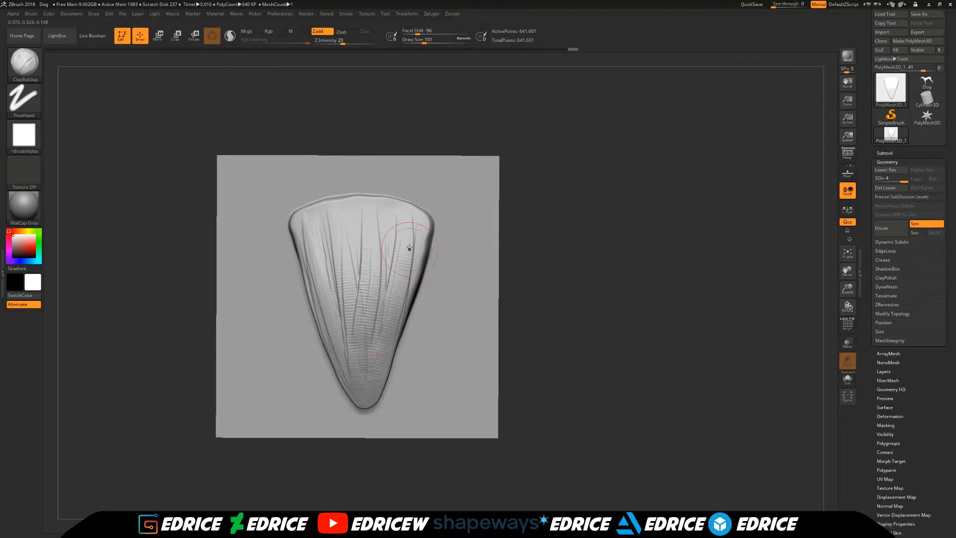
{"action": "left_click_drag", "start_coordinate": [545, 181], "coordinate": [425, 213]}
{"action": "left_click_drag", "start_coordinate": [549, 212], "coordinate": [490, 207]}
{"action": "mouse_move", "coordinate": [414, 274]}
{"action": "left_mouse_down"}
{"action": "mouse_move", "coordinate": [410, 314]}
{"action": "mouse_move", "coordinate": [380, 375]}
{"action": "left_mouse_up"}
{"action": "mouse_move", "coordinate": [419, 233]}
{"action": "left_mouse_down"}
{"action": "mouse_move", "coordinate": [399, 333]}
{"action": "mouse_move", "coordinate": [404, 290]}
{"action": "mouse_move", "coordinate": [401, 302]}
{"action": "left_mouse_up"}
- Soften the rough ClayBuildup strokes near the tip and sides of the form with the Smooth brush
{"action": "mouse_move", "coordinate": [512, 199]}
{"action": "left_mouse_down"}
{"action": "mouse_move", "coordinate": [617, 174]}
{"action": "mouse_move", "coordinate": [600, 145]}
{"action": "left_mouse_up"}
{"action": "left_click_drag", "start_coordinate": [367, 254], "coordinate": [439, 324]}
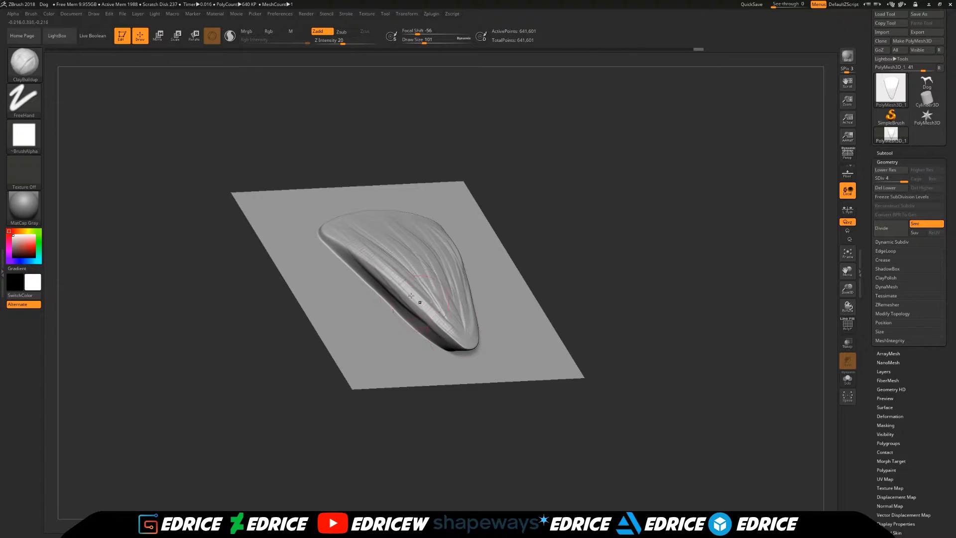
{"action": "mouse_move", "coordinate": [551, 239]}
{"action": "left_mouse_down"}
{"action": "mouse_move", "coordinate": [522, 212]}
{"action": "mouse_move", "coordinate": [597, 279]}
{"action": "left_mouse_up"}
{"action": "mouse_move", "coordinate": [463, 296]}
{"action": "left_mouse_down", "text": "shift"}
{"action": "mouse_move", "coordinate": [445, 321]}
{"action": "mouse_move", "coordinate": [416, 271]}
{"action": "left_mouse_up", "text": "shift"}
{"action": "left_click_drag", "start_coordinate": [649, 214], "coordinate": [647, 264]}
{"action": "left_click_drag", "start_coordinate": [481, 248], "coordinate": [499, 183], "text": "shift"}
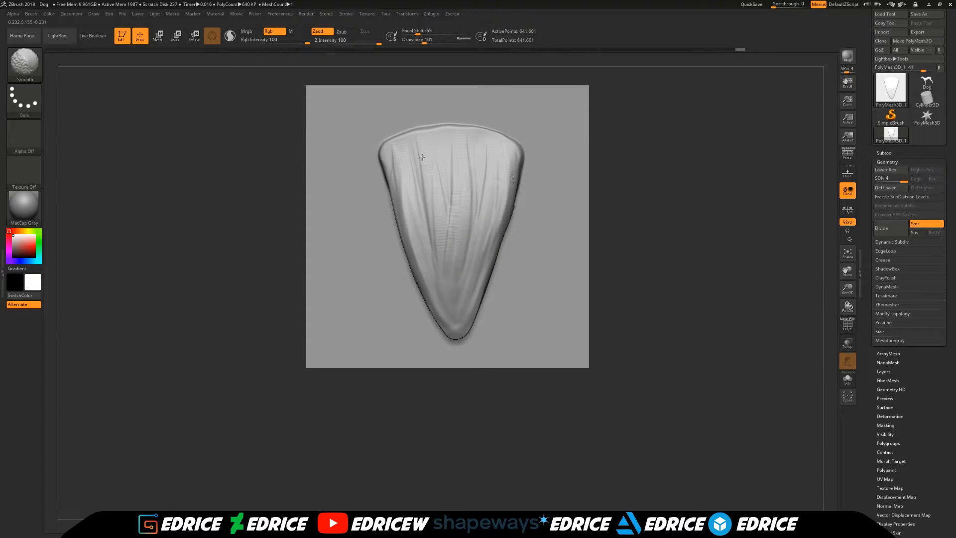
- Smooth the ridges across the wide end and down the centre of the form at draw size 101
{"action": "left_click_drag", "start_coordinate": [849, 289], "coordinate": [849, 319]}
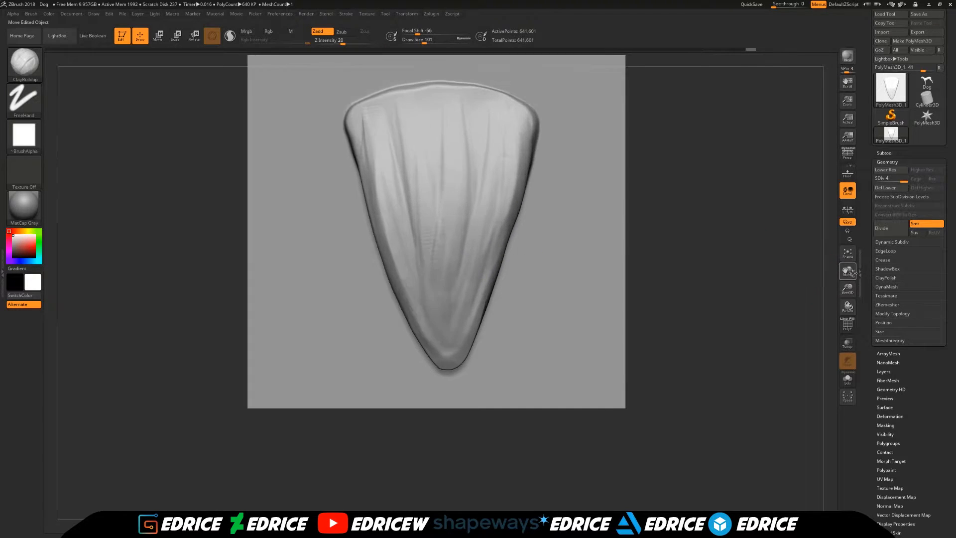
{"action": "left_click_drag", "start_coordinate": [851, 272], "coordinate": [844, 320]}
{"action": "mouse_move", "coordinate": [417, 154]}
{"action": "left_mouse_down", "text": "shift"}
{"action": "mouse_move", "coordinate": [508, 155]}
{"action": "mouse_move", "coordinate": [525, 169]}
{"action": "mouse_move", "coordinate": [451, 136]}
{"action": "mouse_move", "coordinate": [391, 144]}
{"action": "mouse_move", "coordinate": [440, 137]}
{"action": "left_mouse_up", "text": "shift"}
{"action": "mouse_move", "coordinate": [375, 155]}
{"action": "left_mouse_down", "text": "shift"}
{"action": "mouse_move", "coordinate": [415, 160]}
{"action": "mouse_move", "coordinate": [413, 142]}
{"action": "left_mouse_up", "text": "shift"}
{"action": "right_click_drag", "start_coordinate": [438, 279], "coordinate": [423, 276]}
{"action": "left_click_drag", "start_coordinate": [423, 275], "coordinate": [417, 270], "text": "shift"}
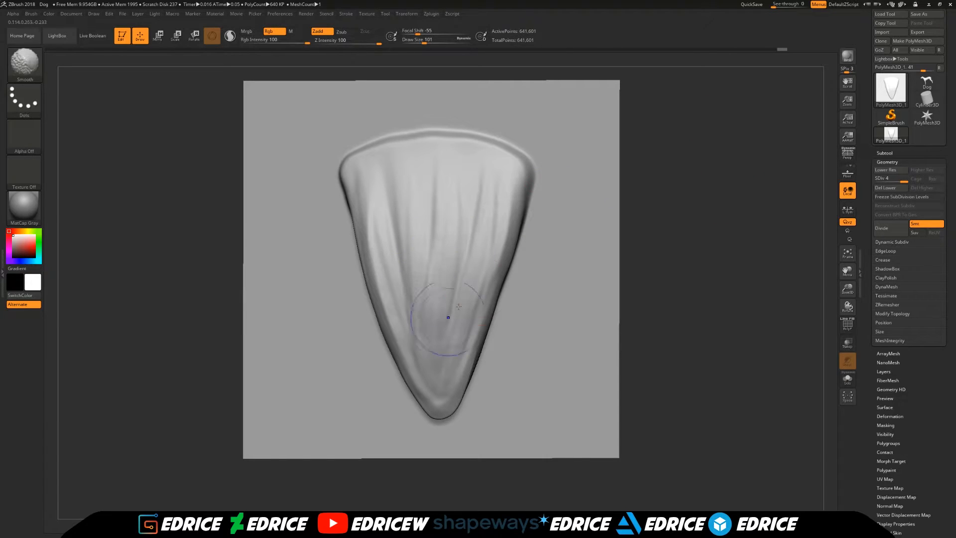
{"action": "left_click_drag", "start_coordinate": [444, 321], "coordinate": [443, 328], "text": "shift"}
{"action": "right_click_drag", "start_coordinate": [478, 299], "coordinate": [463, 294]}
- Smooth the side flank and remaining ridges of the form, and return to a front view of the whole plane
{"action": "left_click_drag", "start_coordinate": [525, 258], "coordinate": [456, 367], "text": "shift"}
{"action": "right_click_drag", "start_coordinate": [517, 304], "coordinate": [473, 286]}
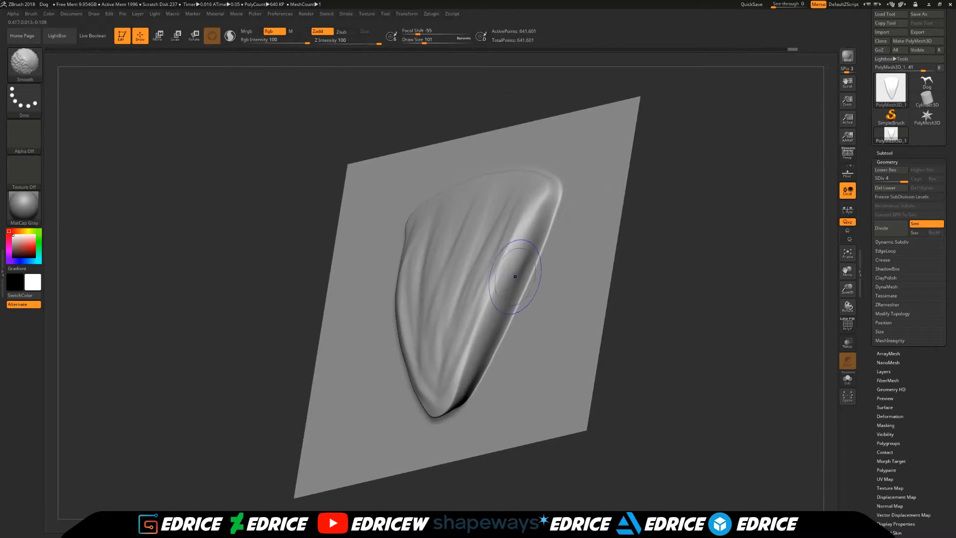
{"action": "left_click_drag", "start_coordinate": [700, 174], "coordinate": [491, 216], "text": "shift"}
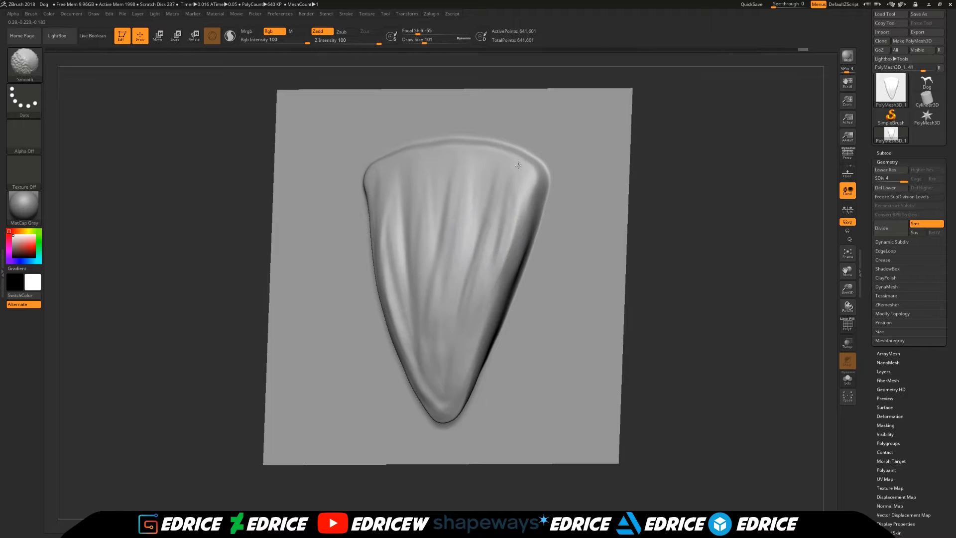
{"action": "mouse_move", "coordinate": [638, 157]}
{"action": "left_mouse_down", "text": "shift"}
{"action": "mouse_move", "coordinate": [762, 194]}
{"action": "mouse_move", "coordinate": [811, 235]}
{"action": "left_mouse_up", "text": "shift"}
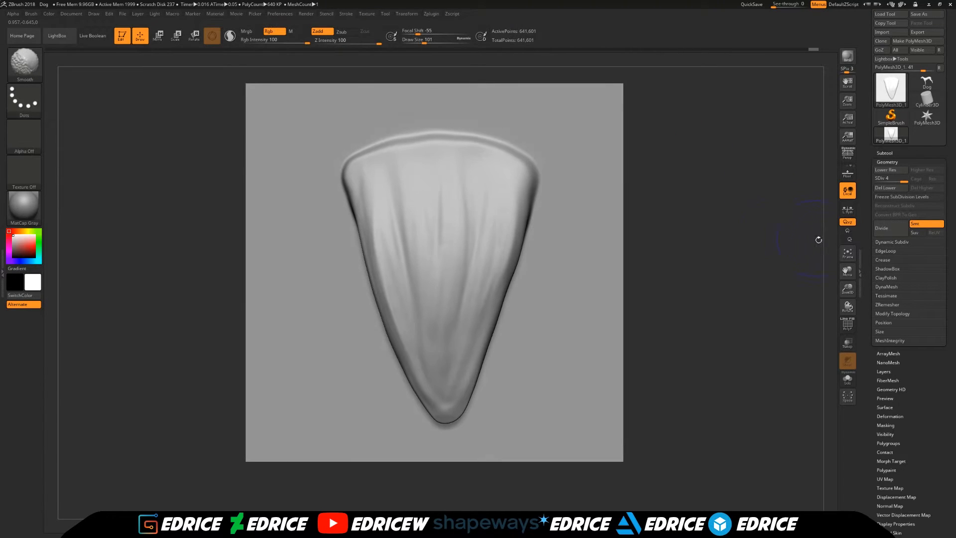
{"action": "mouse_move", "coordinate": [847, 277]}
{"action": "left_mouse_down"}
{"action": "mouse_move", "coordinate": [818, 277]}
{"action": "mouse_move", "coordinate": [842, 256]}
{"action": "mouse_move", "coordinate": [815, 292]}
{"action": "left_mouse_up"}
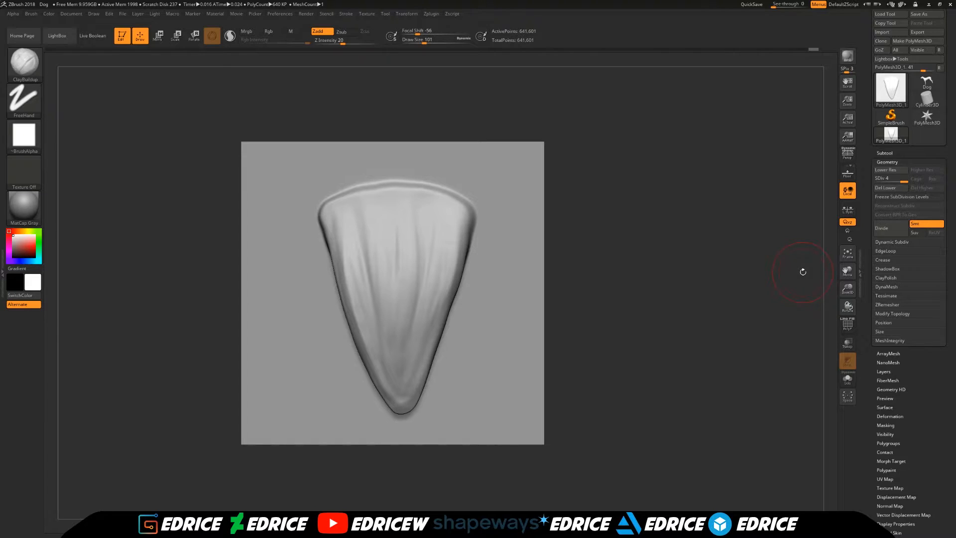
- Duplicate the sculpted plane subtool
{"action": "left_click", "coordinate": [883, 153]}
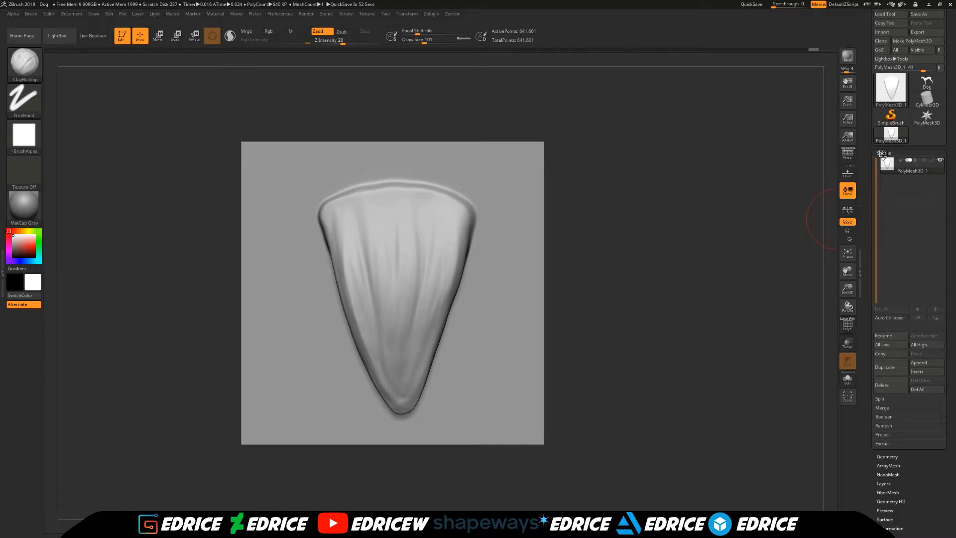
{"action": "left_click", "coordinate": [885, 367]}
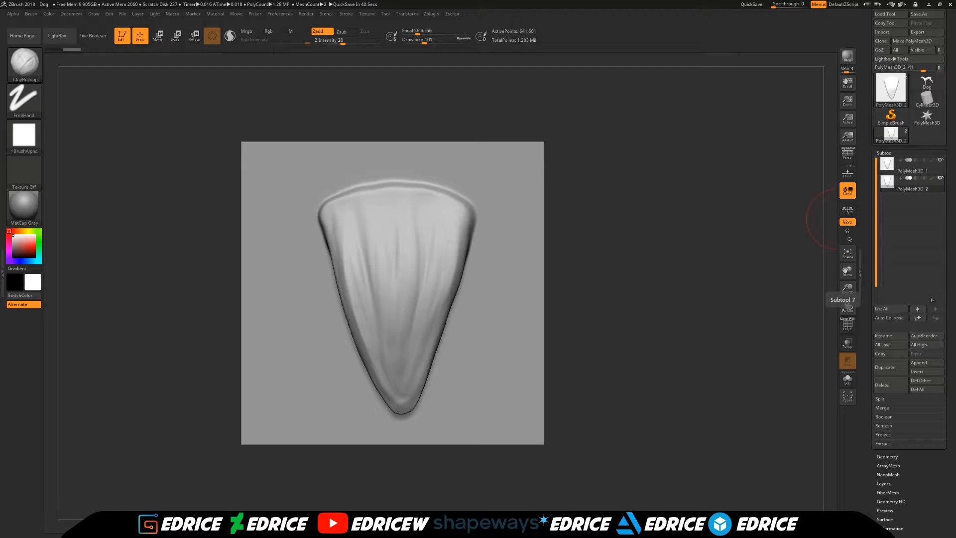
- Select the Chisel3D brush and make the original subtool, PolyMesh3D_1, active
{"action": "left_click", "coordinate": [31, 66]}
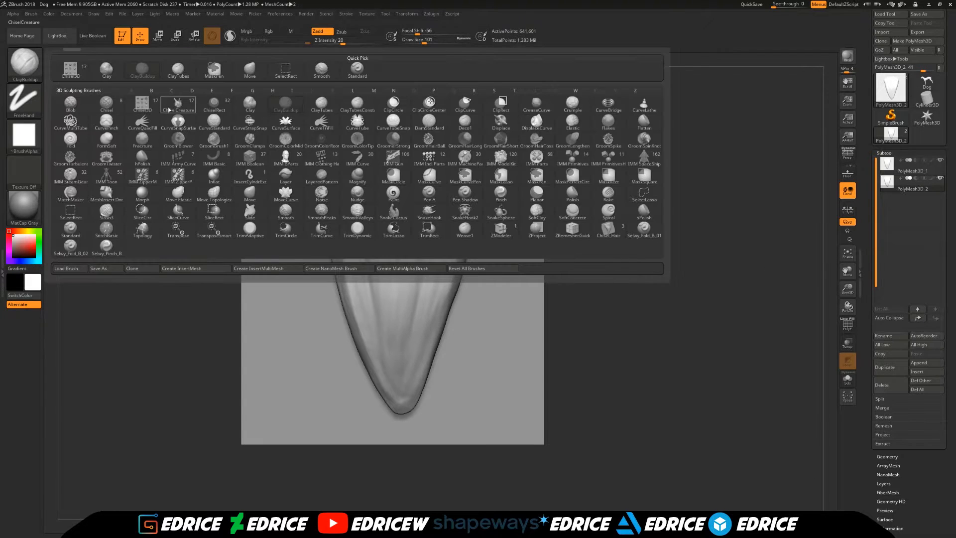
{"action": "left_click", "coordinate": [143, 103]}
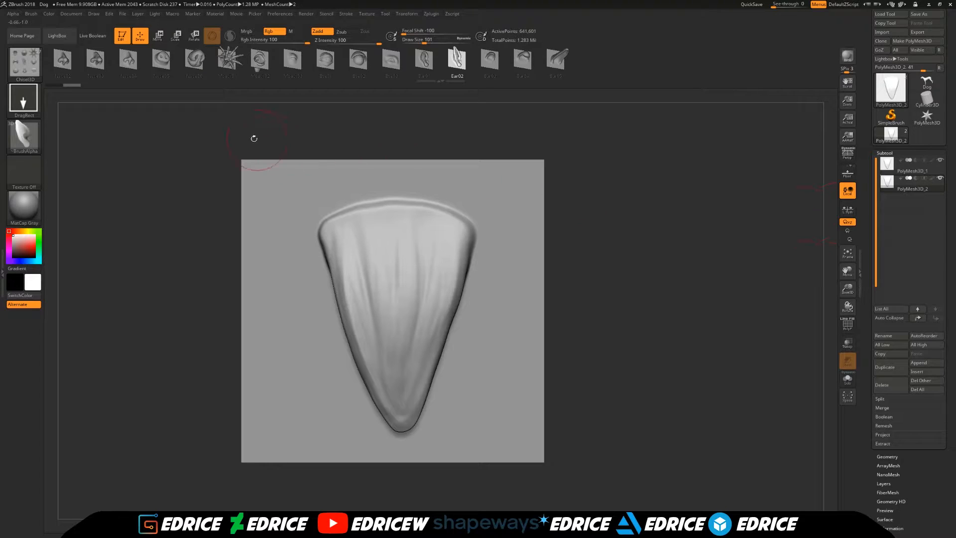
{"action": "left_click", "coordinate": [908, 165]}
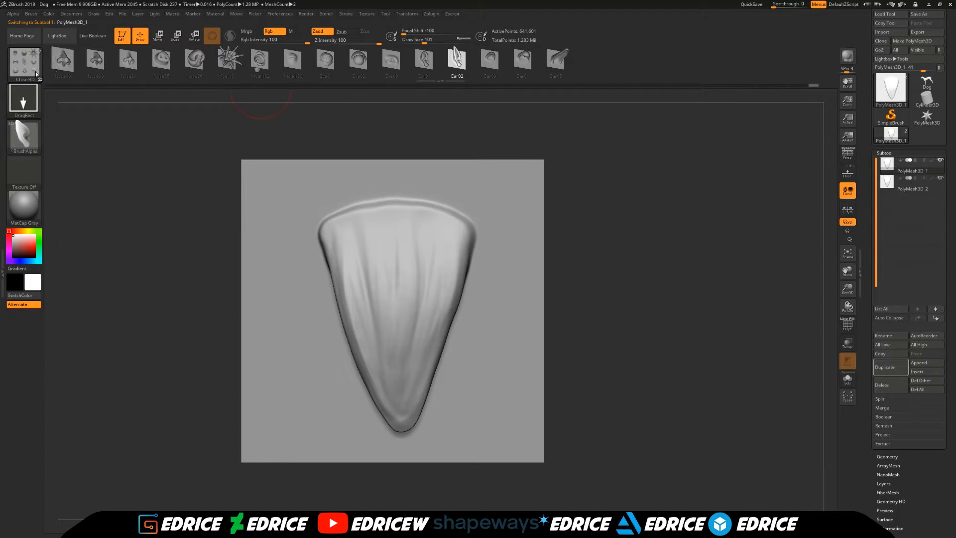
- Make the duplicate subtool PolyMesh3D_2 active and select the Move brush with a draw size of 177
{"action": "mouse_move", "coordinate": [30, 67]}
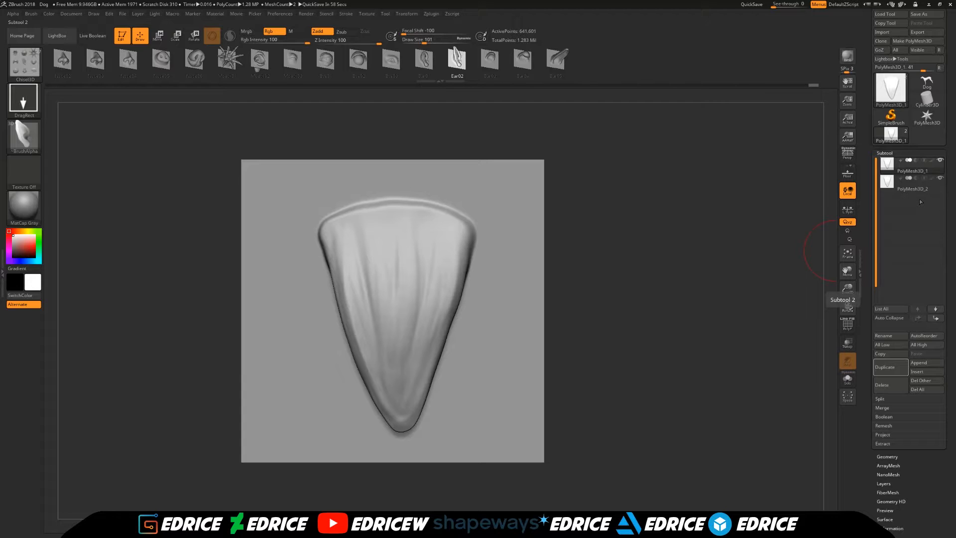
{"action": "left_click", "coordinate": [894, 189]}
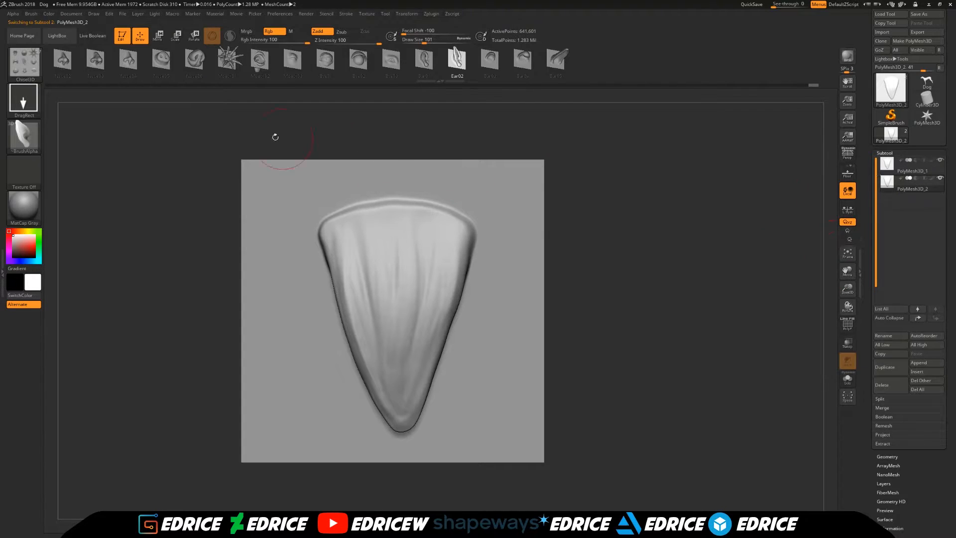
{"action": "left_click", "coordinate": [23, 62]}
{"action": "left_click", "coordinate": [193, 76]}
{"action": "key", "text": "b"}
{"action": "left_click", "coordinate": [248, 71]}
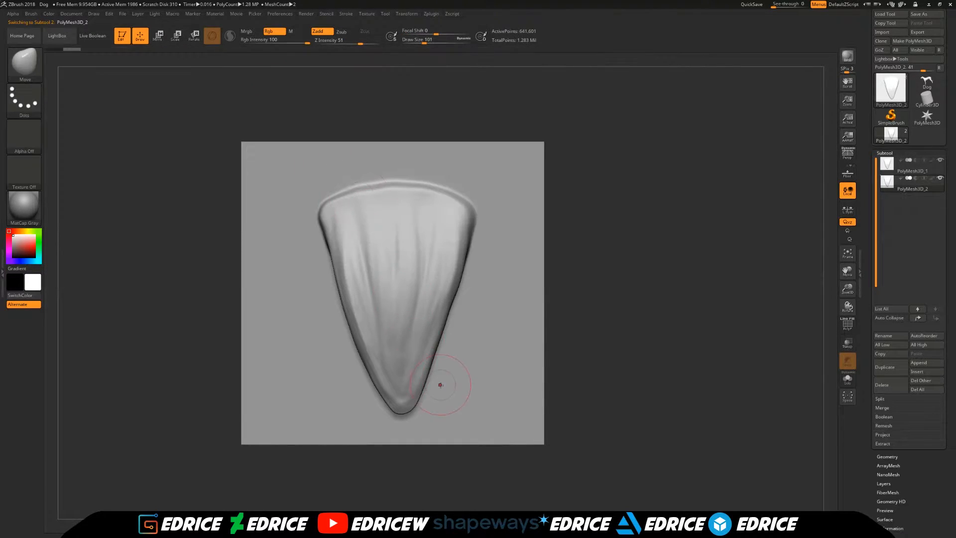
{"action": "left_click", "coordinate": [427, 44]}
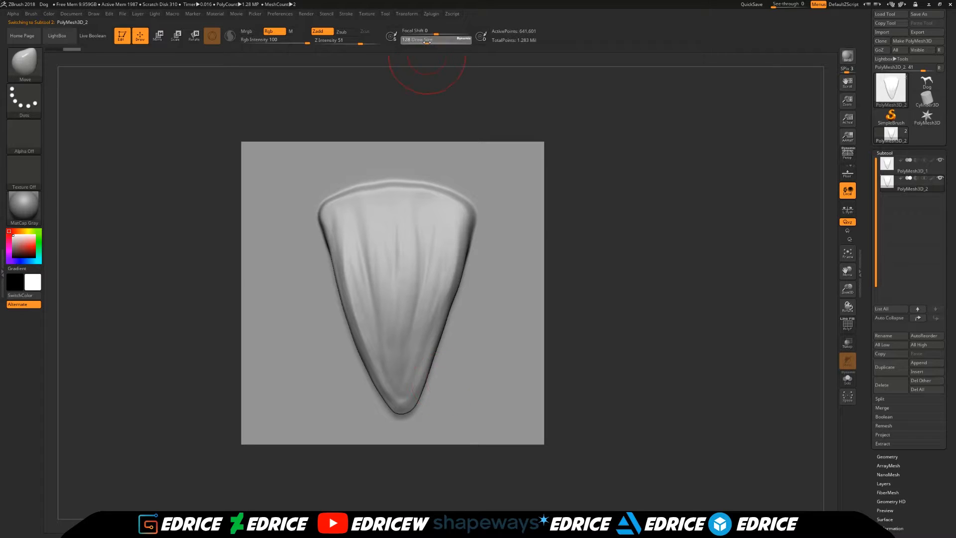
{"action": "left_click", "coordinate": [427, 42]}
{"action": "left_click", "coordinate": [431, 42]}
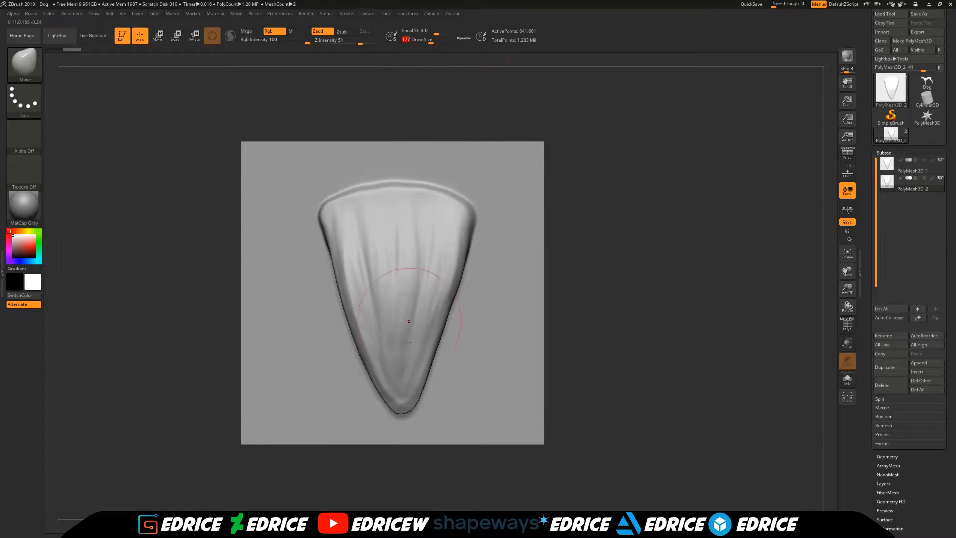
- Bend the tip of PolyMesh3D_2 to the right and push its left flank into a smooth curve, with PolyMesh3D_1 hidden
{"action": "mouse_move", "coordinate": [404, 402]}
{"action": "left_mouse_down"}
{"action": "mouse_move", "coordinate": [429, 384]}
{"action": "mouse_move", "coordinate": [438, 358]}
{"action": "mouse_move", "coordinate": [417, 409]}
{"action": "left_mouse_up"}
{"action": "left_click", "coordinate": [940, 160]}
{"action": "left_click_drag", "start_coordinate": [369, 369], "coordinate": [374, 368]}
{"action": "left_click_drag", "start_coordinate": [333, 274], "coordinate": [325, 254]}
{"action": "left_click_drag", "start_coordinate": [357, 332], "coordinate": [353, 332]}
{"action": "left_click_drag", "start_coordinate": [347, 317], "coordinate": [344, 317]}
{"action": "left_click_drag", "start_coordinate": [327, 247], "coordinate": [323, 251]}
{"action": "left_click_drag", "start_coordinate": [344, 310], "coordinate": [339, 314]}
{"action": "left_click_drag", "start_coordinate": [368, 358], "coordinate": [393, 394]}
{"action": "left_click_drag", "start_coordinate": [342, 300], "coordinate": [338, 301]}
{"action": "left_click_drag", "start_coordinate": [325, 236], "coordinate": [323, 236]}
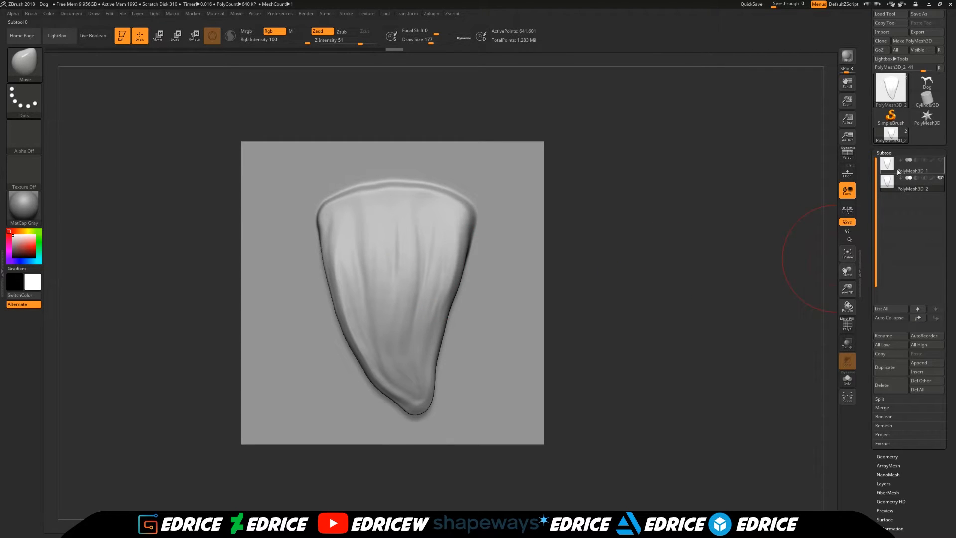
- Show PolyMesh3D_1 to compare both shapes, hide PolyMesh3D_2, and make PolyMesh3D_1 the active subtool
{"action": "mouse_move", "coordinate": [896, 172]}
{"action": "left_click", "coordinate": [944, 161]}
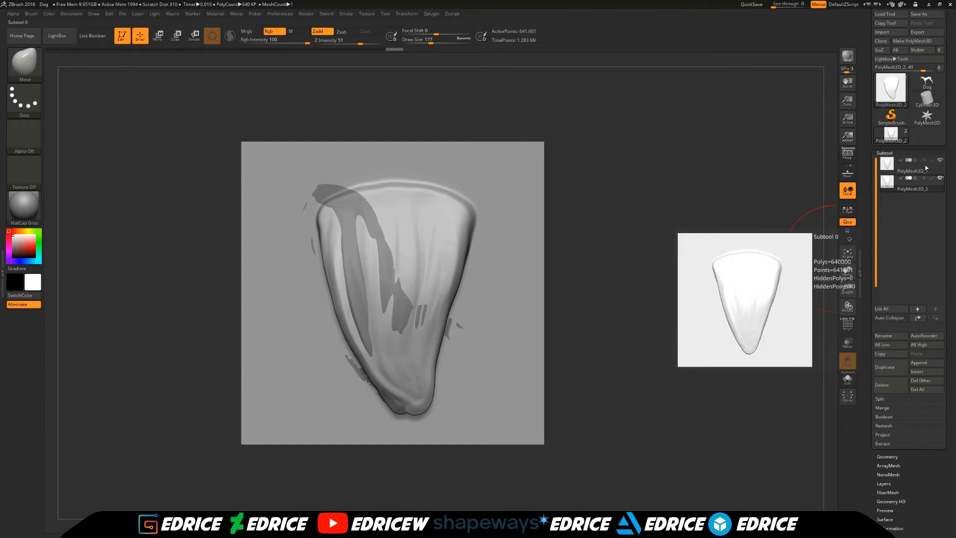
{"action": "left_click", "coordinate": [932, 185]}
{"action": "left_click", "coordinate": [940, 180]}
{"action": "left_click", "coordinate": [897, 171]}
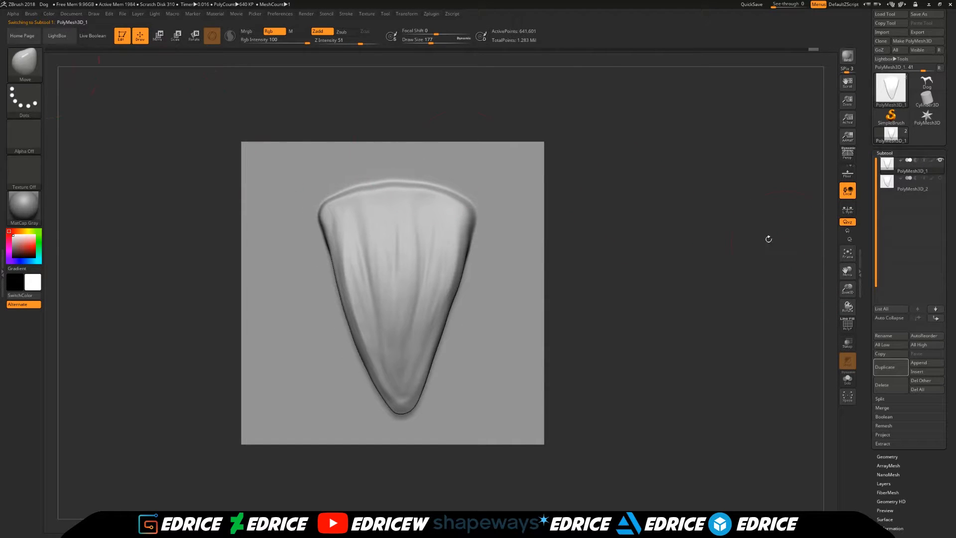
- Mask the central area of the PolyMesh3D_1 plane, leaving a border strip along all four edges unmasked, and soften the mask edge
{"action": "left_click_drag", "start_coordinate": [850, 290], "coordinate": [747, 245]}
{"action": "left_click_drag", "start_coordinate": [214, 102], "coordinate": [736, 189], "text": "ctrl"}
{"action": "left_click_drag", "start_coordinate": [545, 124], "coordinate": [457, 466], "text": "ctrl"}
{"action": "left_click_drag", "start_coordinate": [618, 482], "coordinate": [182, 360], "text": "ctrl"}
{"action": "mouse_move", "coordinate": [192, 112]}
{"action": "left_mouse_down", "text": "ctrl"}
{"action": "mouse_move", "coordinate": [284, 297]}
{"action": "mouse_move", "coordinate": [269, 465]}
{"action": "mouse_move", "coordinate": [295, 487]}
{"action": "left_mouse_up", "text": "ctrl"}
{"action": "left_click", "coordinate": [527, 335], "text": "ctrl"}
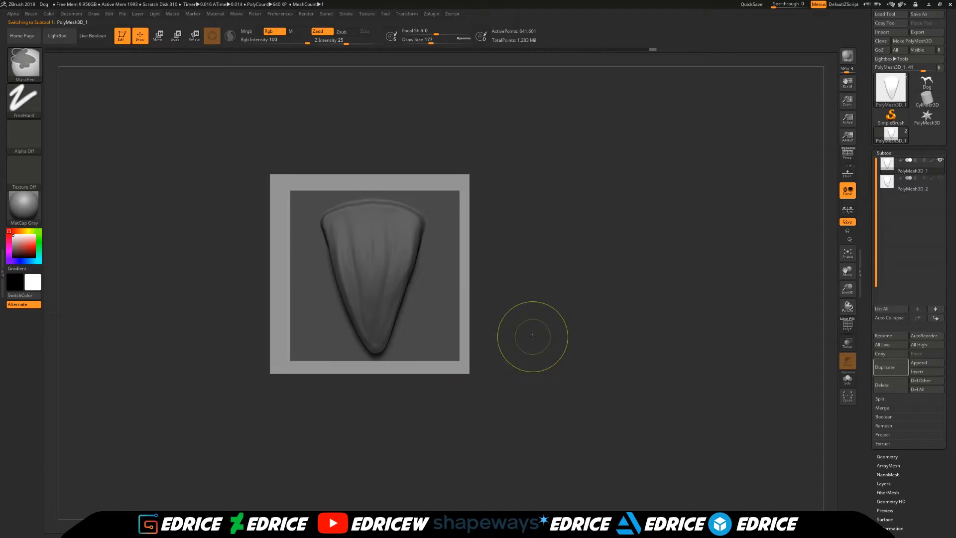
{"action": "key", "text": "ctrl+i"}
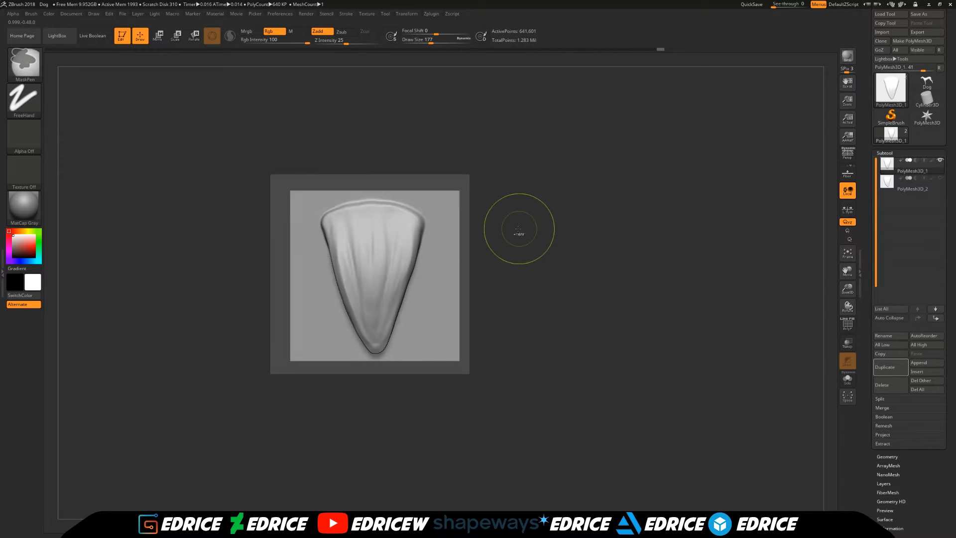
{"action": "key", "text": "ctrl+i"}
{"action": "left_click", "coordinate": [436, 243], "text": "ctrl"}
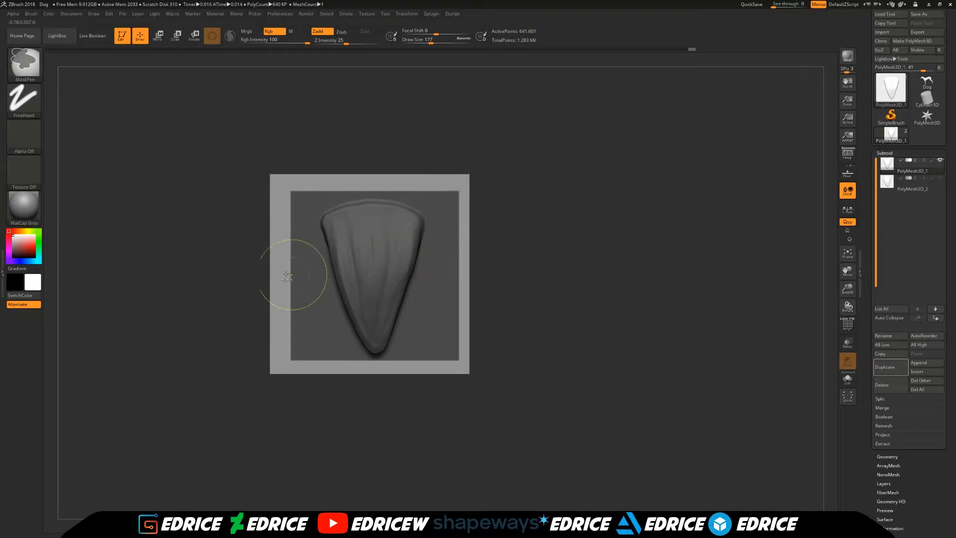
- Restore the unmasked border of PolyMesh3D_1 to the stored morph target using the Morph brush at draw size 268, and clear the mask
{"action": "left_click", "coordinate": [29, 63]}
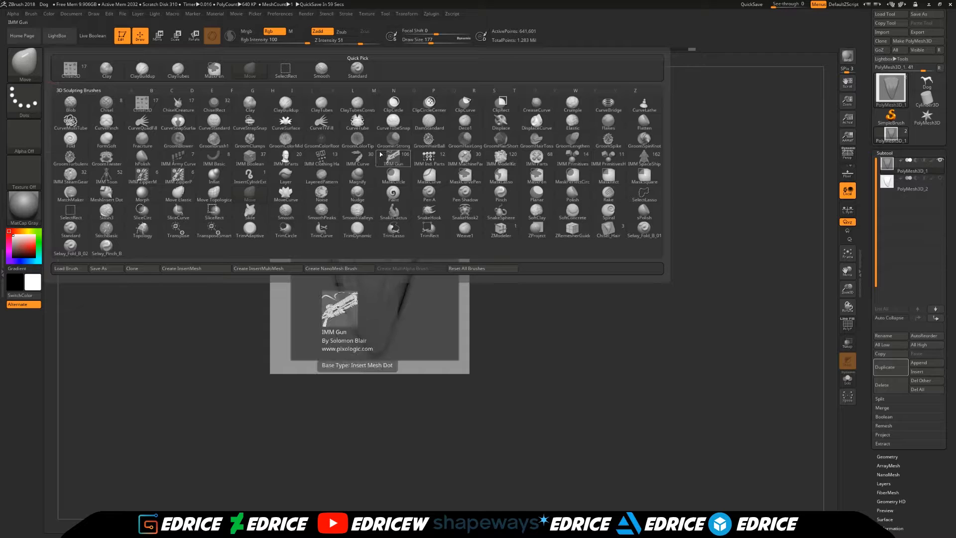
{"action": "key", "text": "m"}
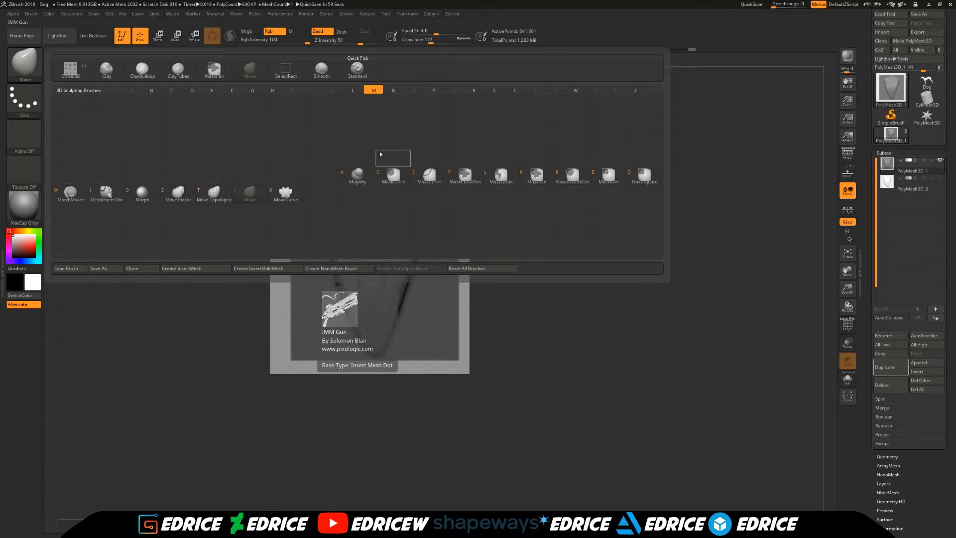
{"action": "left_click", "coordinate": [145, 193]}
{"action": "left_click", "coordinate": [437, 41]}
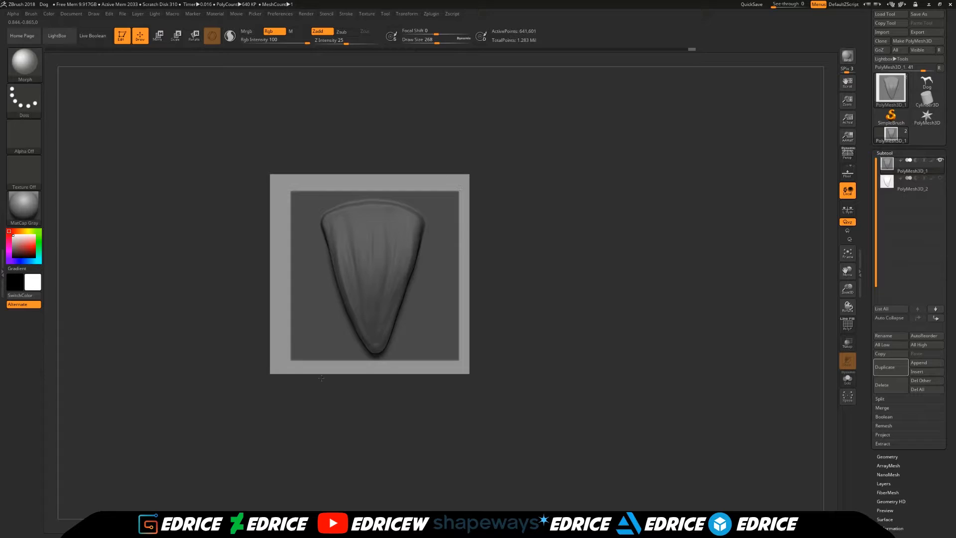
{"action": "left_click_drag", "start_coordinate": [439, 165], "coordinate": [503, 174]}
{"action": "left_click_drag", "start_coordinate": [544, 204], "coordinate": [581, 307], "text": "ctrl"}
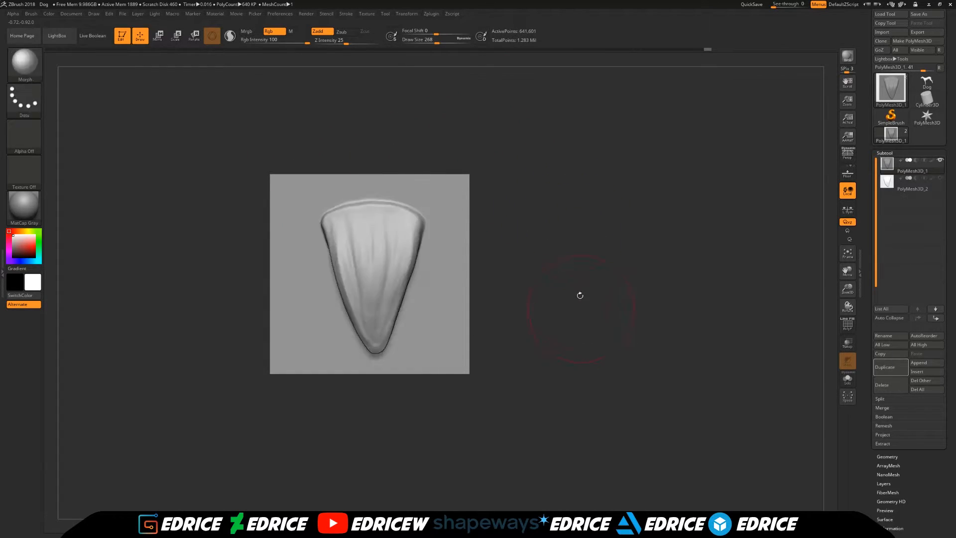
- Isolate PolyMesh3D_2, mask its centre, restore its border with the Morph brush, and clear the mask
{"action": "left_click", "coordinate": [889, 191]}
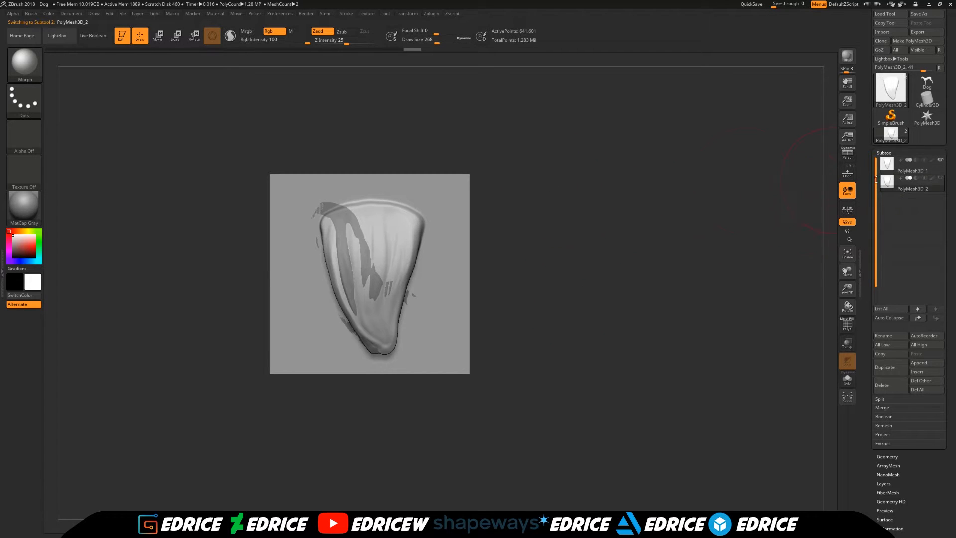
{"action": "left_click", "coordinate": [939, 177], "text": "shift"}
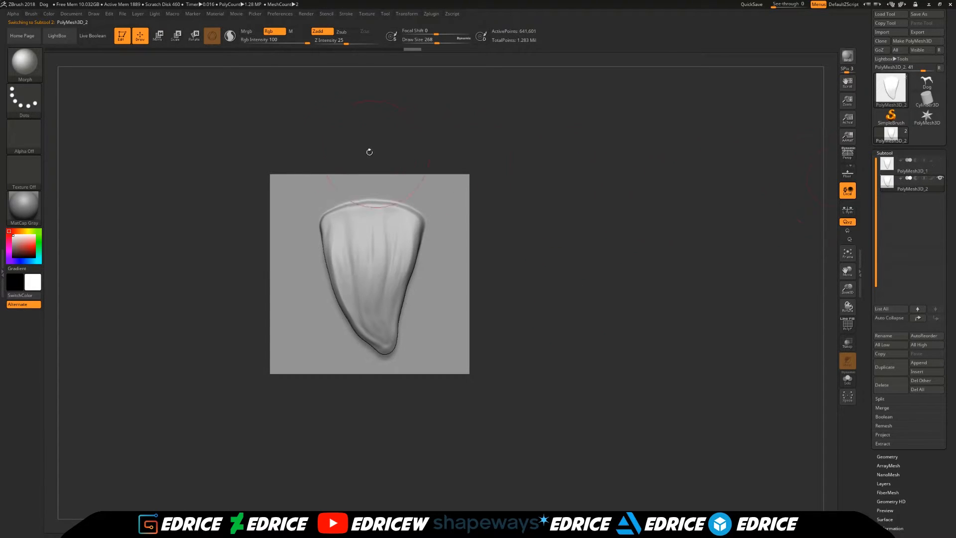
{"action": "left_click_drag", "start_coordinate": [226, 110], "coordinate": [573, 189], "text": "ctrl"}
{"action": "left_click_drag", "start_coordinate": [539, 110], "coordinate": [455, 445], "text": "ctrl"}
{"action": "left_click_drag", "start_coordinate": [546, 428], "coordinate": [212, 357], "text": "ctrl"}
{"action": "left_click_drag", "start_coordinate": [209, 130], "coordinate": [300, 417], "text": "ctrl"}
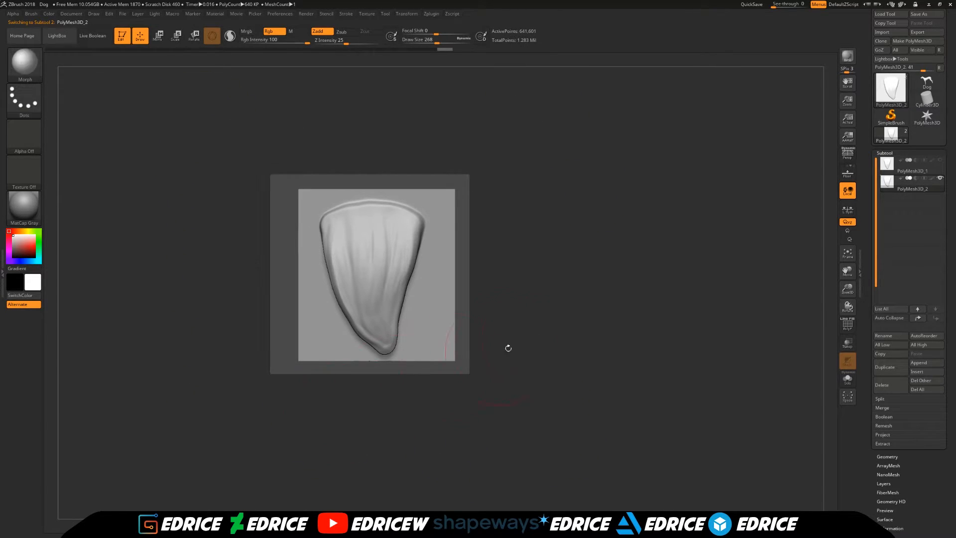
{"action": "left_click", "coordinate": [542, 325], "text": "ctrl"}
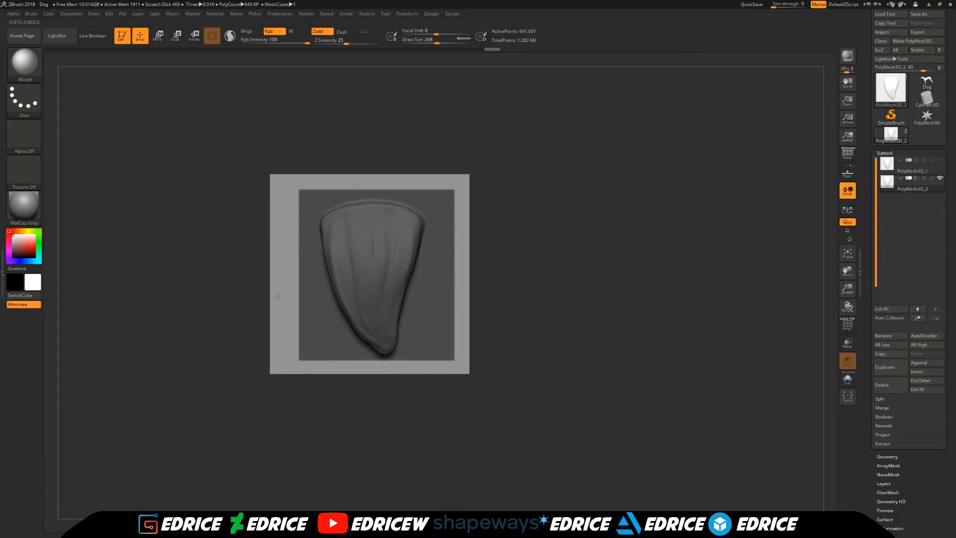
{"action": "left_click_drag", "start_coordinate": [613, 293], "coordinate": [606, 245], "text": "ctrl"}
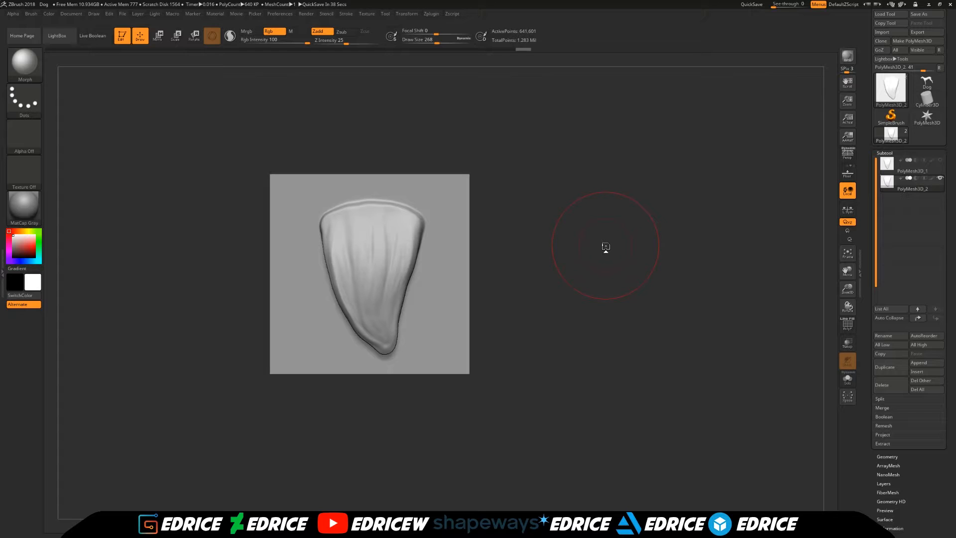
- Show PolyMesh3D_1 as well and create a multi-alpha brush from both subtools, based on the Chisel3D brush
{"action": "left_click", "coordinate": [940, 160]}
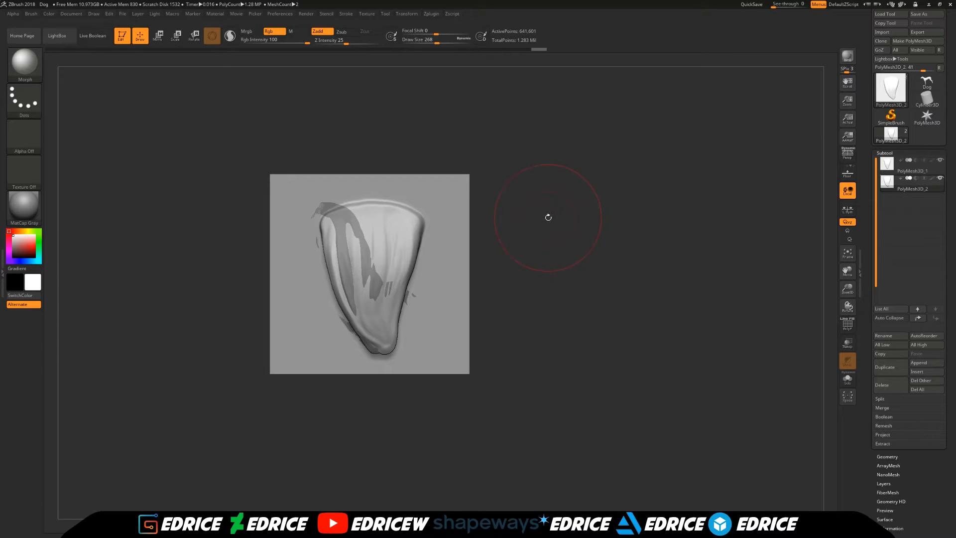
{"action": "left_click", "coordinate": [24, 63]}
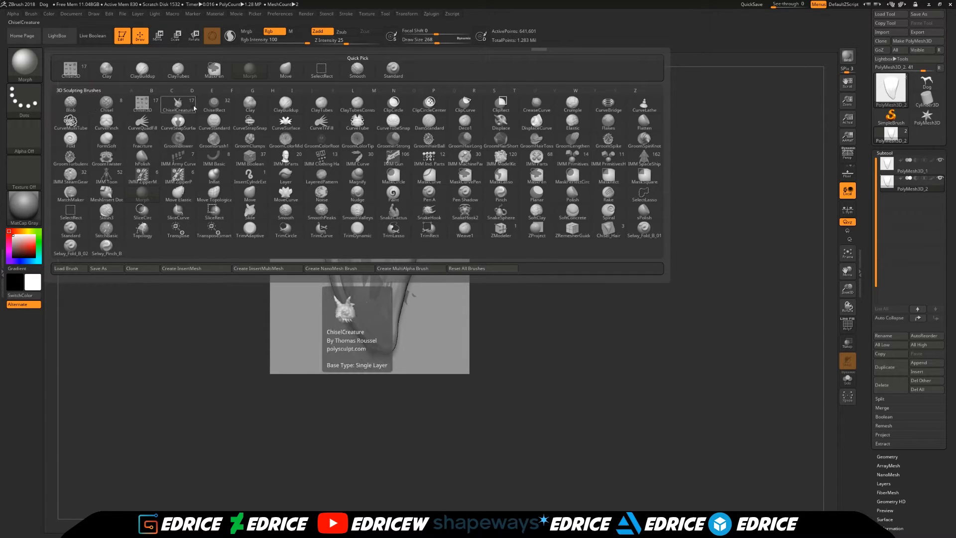
{"action": "left_click", "coordinate": [143, 107]}
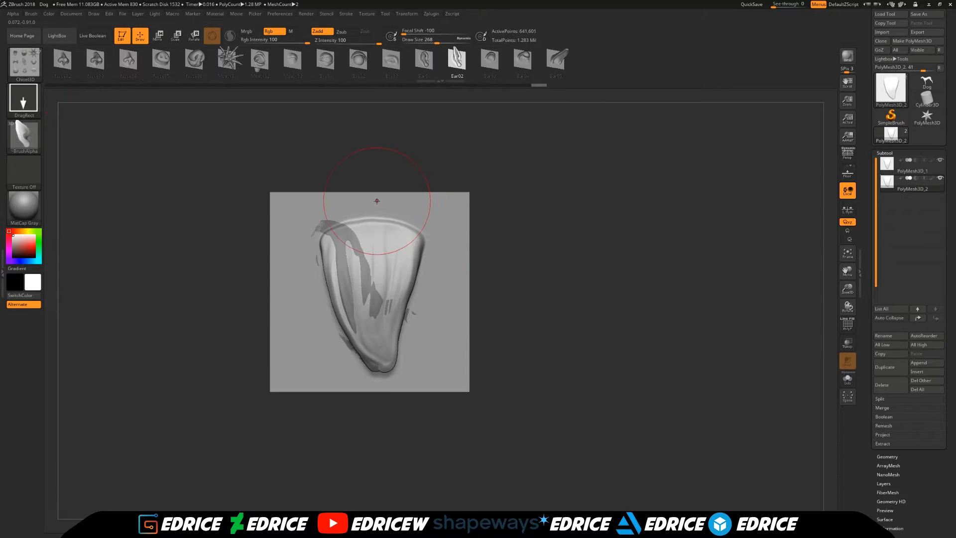
{"action": "left_click", "coordinate": [32, 15]}
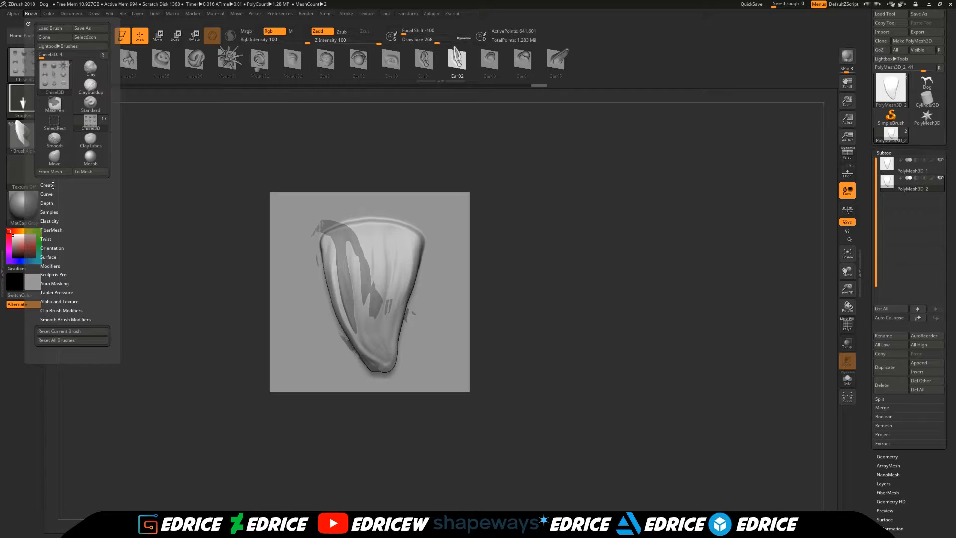
{"action": "left_click", "coordinate": [48, 185]}
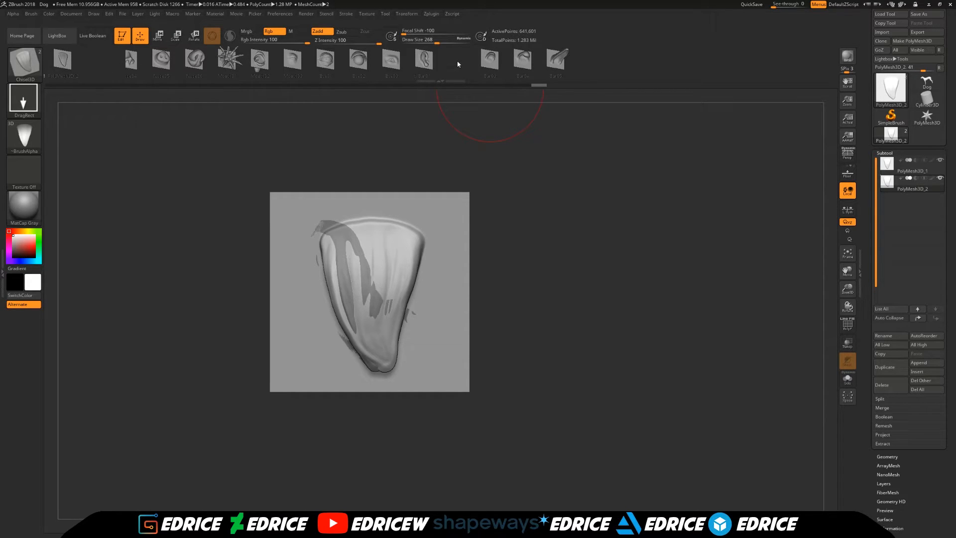
{"action": "left_click_drag", "start_coordinate": [150, 65], "coordinate": [232, 71]}
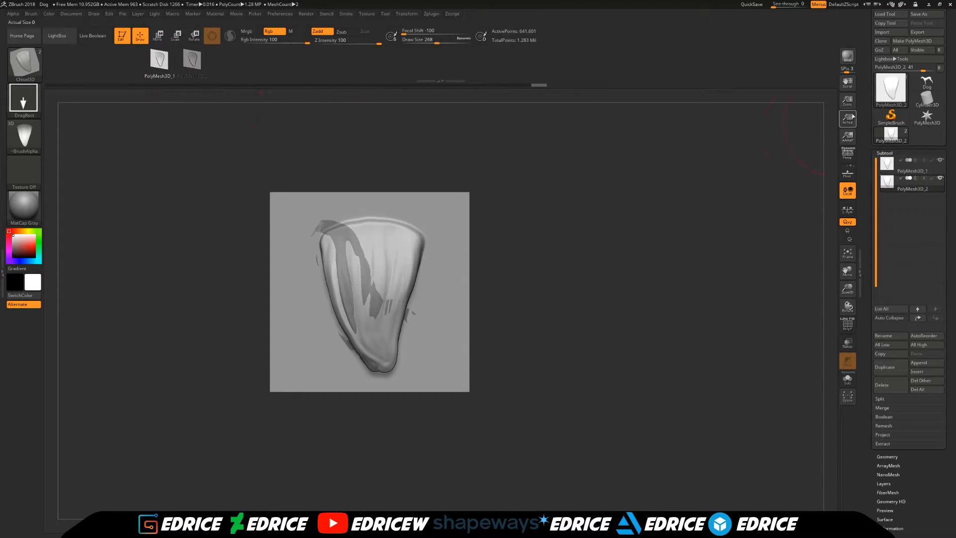
- Switch to the Cylinder3D tool, convert it to a PolyMesh3D, and subdivide it several times
{"action": "left_click", "coordinate": [927, 98]}
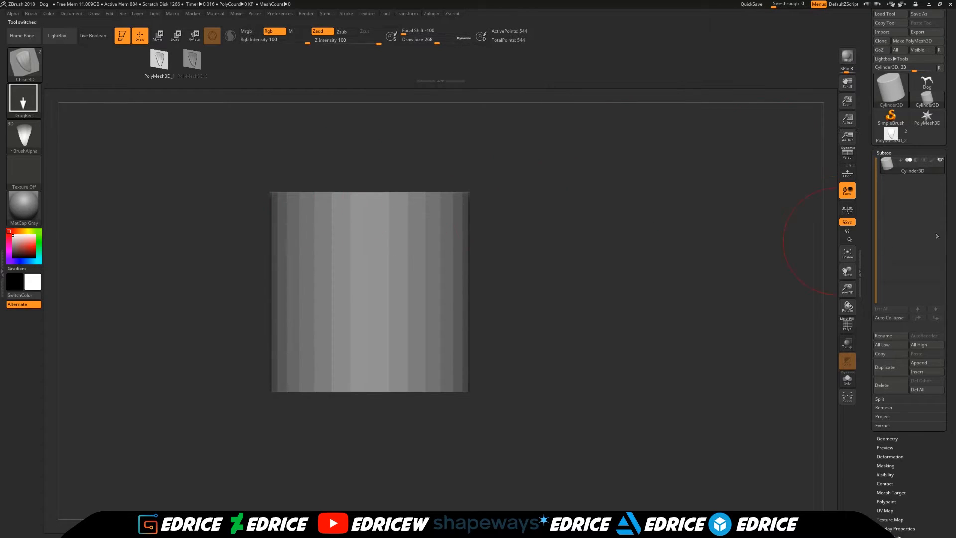
{"action": "left_click", "coordinate": [929, 45]}
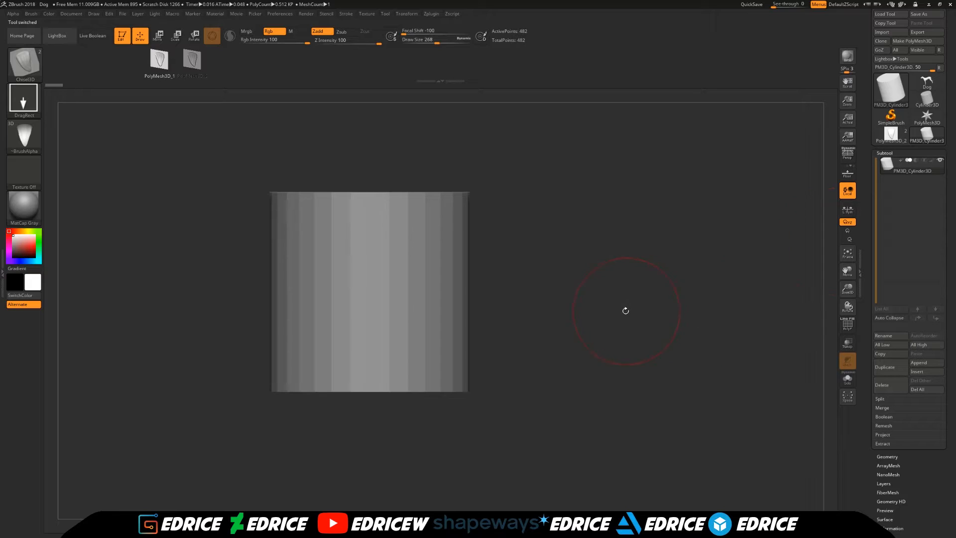
{"action": "key", "text": "ctrl+d"}
{"action": "key", "text": "ctrl+d"}
{"action": "key", "text": "ctrl+d"}
{"action": "key", "text": "ctrl+d"}
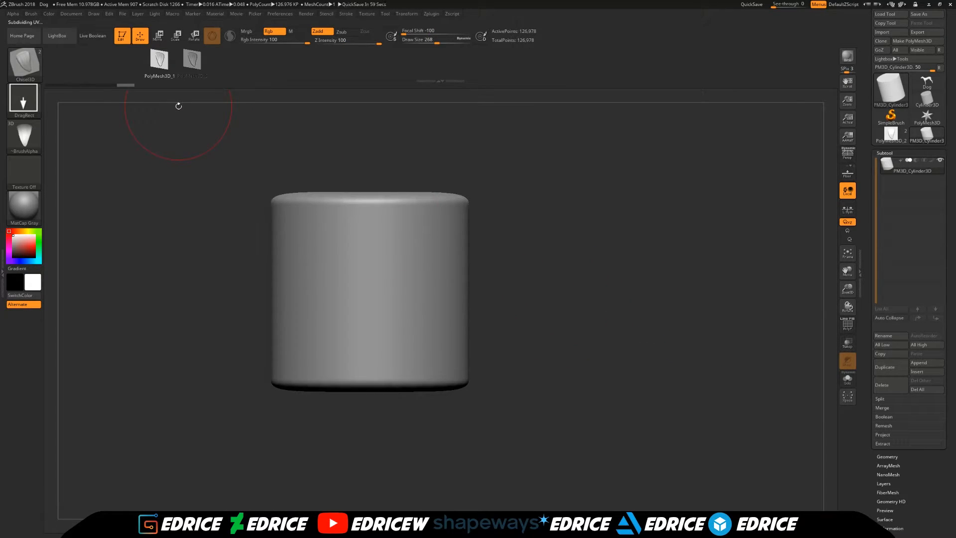
- Set the draw size to 112, undo a trial stamp on the cylinder, and subdivide the mesh once more
{"action": "left_click_drag", "start_coordinate": [848, 288], "coordinate": [849, 319]}
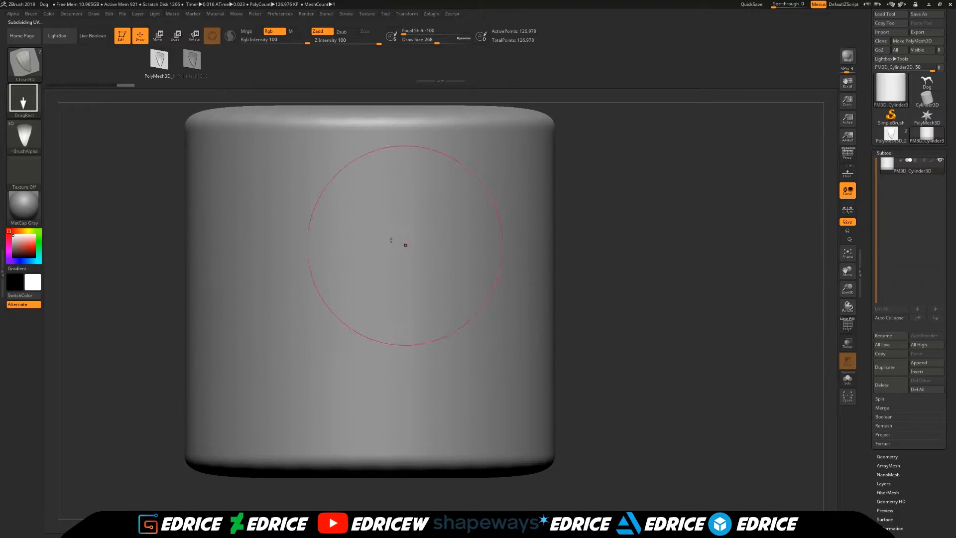
{"action": "left_click_drag", "start_coordinate": [436, 41], "coordinate": [426, 41]}
{"action": "left_click_drag", "start_coordinate": [360, 226], "coordinate": [367, 277]}
{"action": "key", "text": "ctrl"}
{"action": "key", "text": "ctrl+z"}
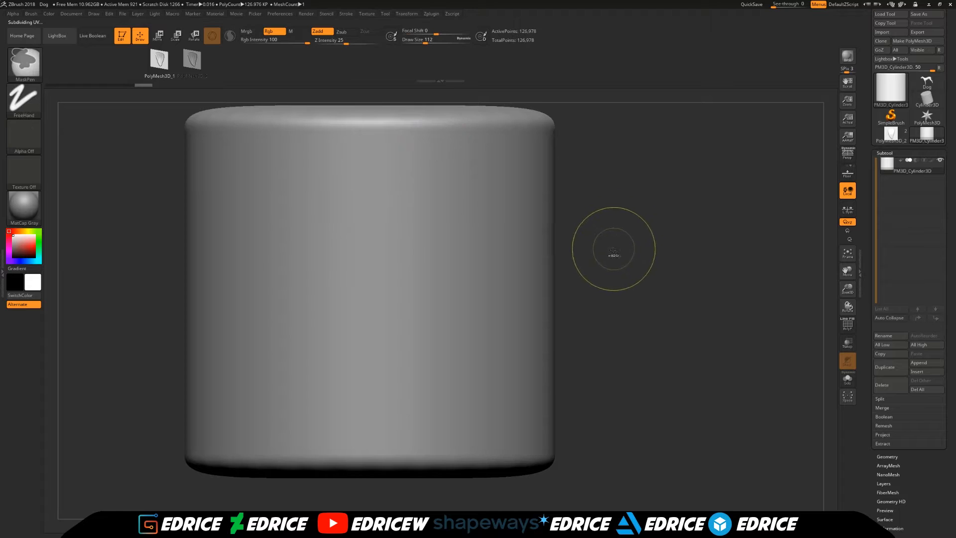
- Stamp two PolyMesh3D_1 shapes side by side near the cylinder's bottom edge, with one PolyMesh3D_2 shape on either side of them
{"action": "left_click_drag", "start_coordinate": [363, 436], "coordinate": [363, 365]}
{"action": "left_click_drag", "start_coordinate": [405, 439], "coordinate": [418, 368]}
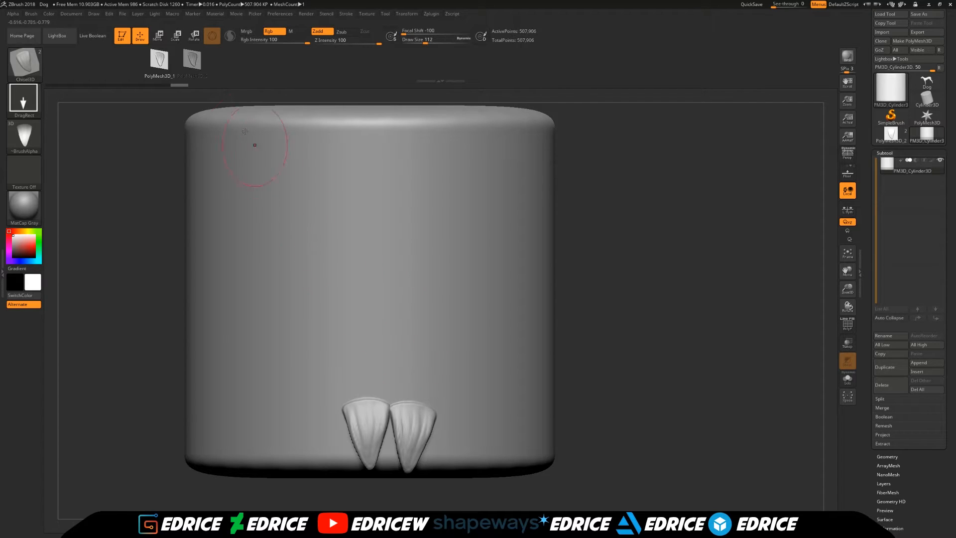
{"action": "left_click", "coordinate": [193, 61]}
{"action": "left_click_drag", "start_coordinate": [319, 425], "coordinate": [309, 366]}
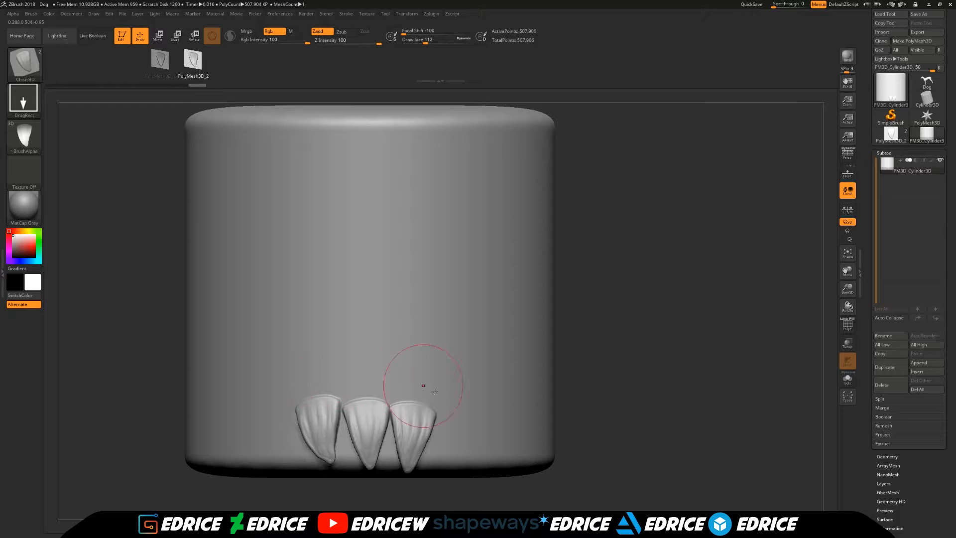
{"action": "left_click_drag", "start_coordinate": [453, 436], "coordinate": [464, 372]}
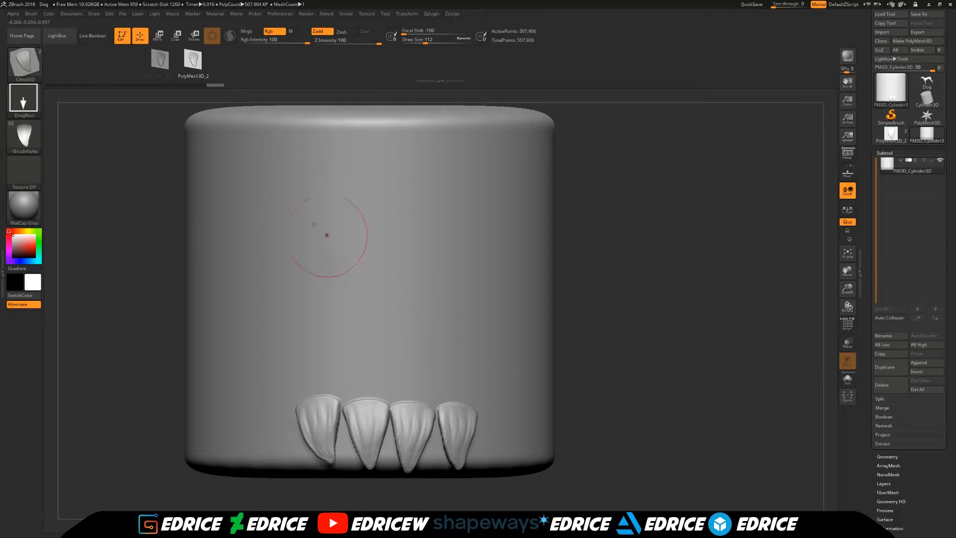
- Stamp two PolyMesh3D_1 shapes in a second row overlapping the first, and one larger shape above them
{"action": "left_click", "coordinate": [160, 60]}
{"action": "left_click_drag", "start_coordinate": [343, 369], "coordinate": [347, 330]}
{"action": "left_click_drag", "start_coordinate": [399, 383], "coordinate": [405, 316]}
{"action": "key", "text": "ctrl+z"}
{"action": "left_click_drag", "start_coordinate": [398, 363], "coordinate": [417, 285]}
{"action": "left_click_drag", "start_coordinate": [371, 322], "coordinate": [363, 252]}
{"action": "key", "text": "ctrl+z"}
{"action": "left_click_drag", "start_coordinate": [359, 285], "coordinate": [346, 181]}
{"action": "left_click_drag", "start_coordinate": [646, 247], "coordinate": [594, 259]}
{"action": "left_click_drag", "start_coordinate": [305, 452], "coordinate": [713, 314]}
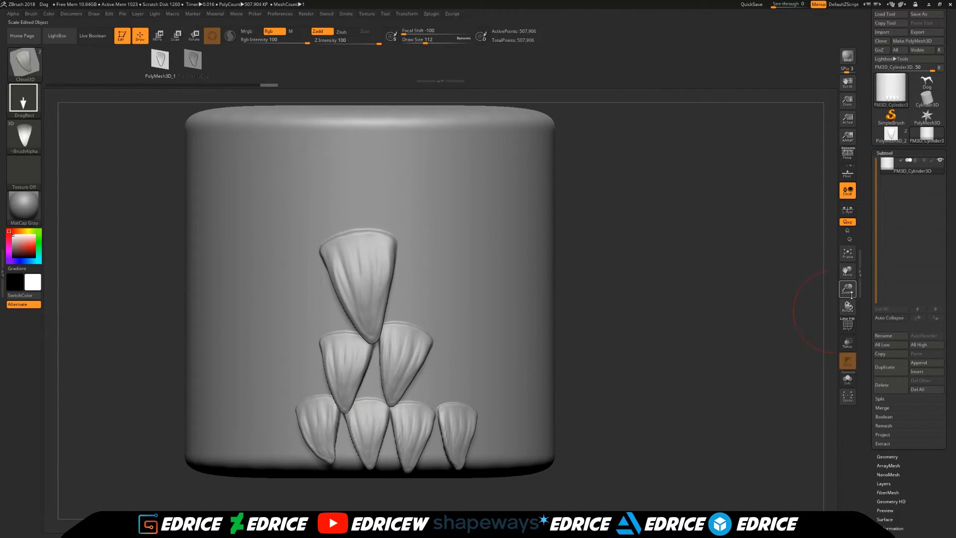
- Subdivide the cylinder once more and stamp two additional large scale shapes to the right of the existing rows
{"action": "left_click_drag", "start_coordinate": [848, 293], "coordinate": [848, 271]}
{"action": "key", "text": "ctrl+d"}
{"action": "mouse_move", "coordinate": [618, 360]}
{"action": "left_mouse_down"}
{"action": "mouse_move", "coordinate": [664, 349]}
{"action": "mouse_move", "coordinate": [453, 329]}
{"action": "left_mouse_up"}
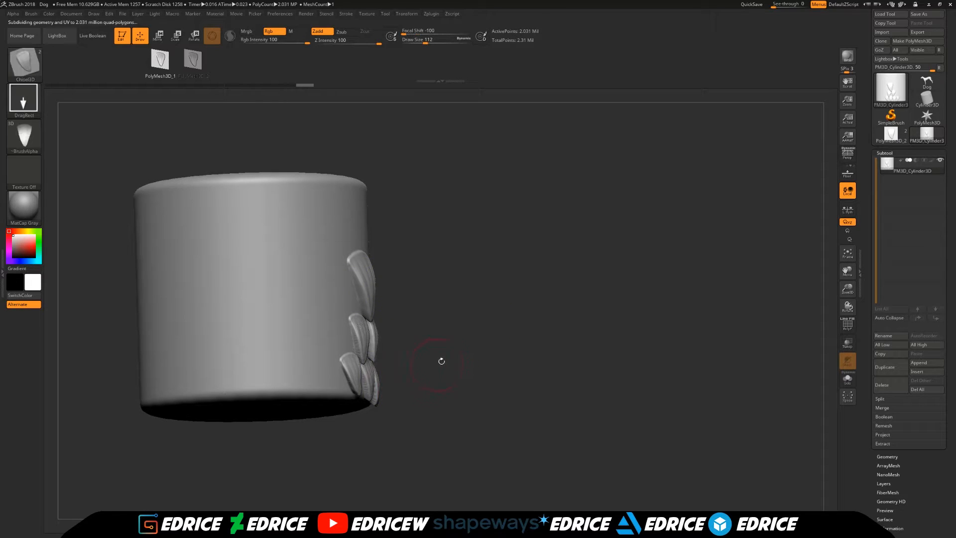
{"action": "left_click_drag", "start_coordinate": [435, 363], "coordinate": [335, 367]}
{"action": "left_click_drag", "start_coordinate": [500, 335], "coordinate": [496, 239]}
{"action": "left_click_drag", "start_coordinate": [438, 302], "coordinate": [429, 233]}
{"action": "left_click_drag", "start_coordinate": [635, 249], "coordinate": [711, 279]}
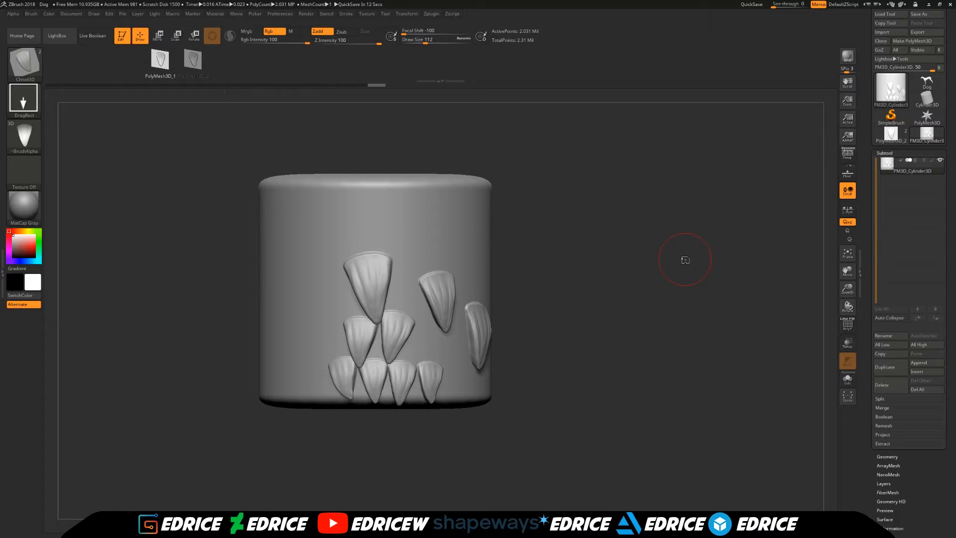
{"action": "left_click_drag", "start_coordinate": [556, 312], "coordinate": [478, 251]}
{"action": "left_click_drag", "start_coordinate": [651, 234], "coordinate": [624, 235]}
{"action": "left_click_drag", "start_coordinate": [521, 242], "coordinate": [515, 237]}
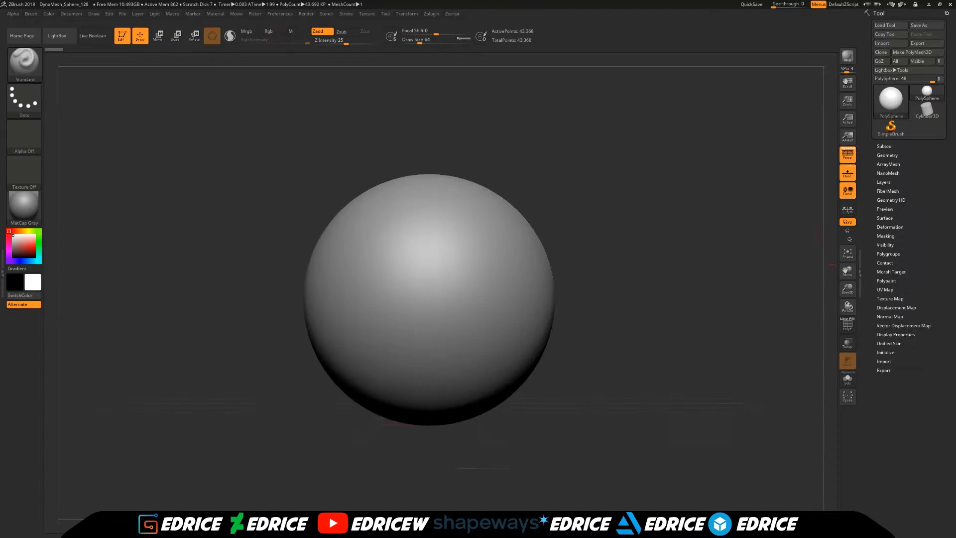
- Turn off perspective for the DynaMesh sphere and load the Chewbacca image as the front reference
{"action": "left_click", "coordinate": [847, 155]}
{"action": "left_click", "coordinate": [854, 166]}
{"action": "left_click", "coordinate": [849, 166]}
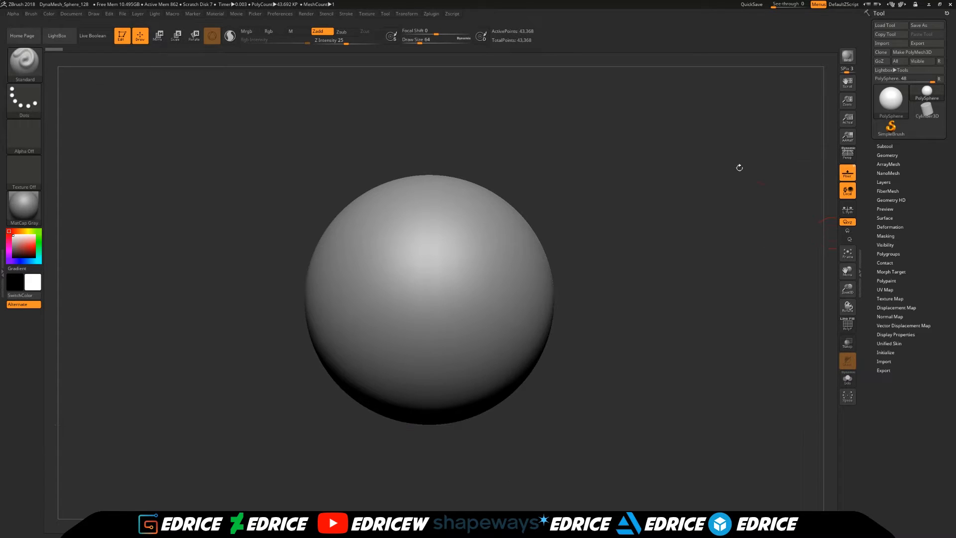
{"action": "left_click", "coordinate": [93, 14]}
{"action": "left_click", "coordinate": [110, 317]}
{"action": "left_click", "coordinate": [107, 331]}
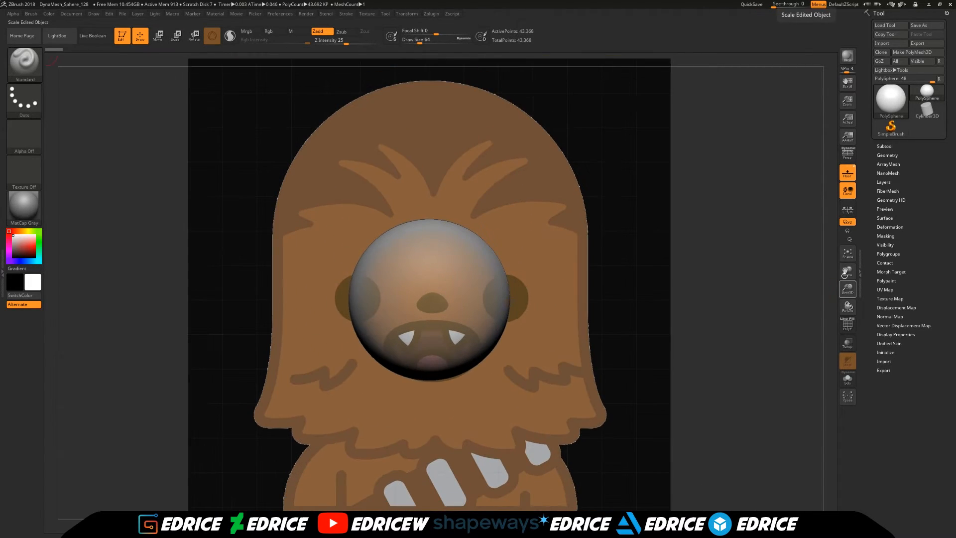
- Duplicate the PolySphere subtool and hide the original
{"action": "left_click", "coordinate": [884, 146]}
{"action": "left_click", "coordinate": [891, 360]}
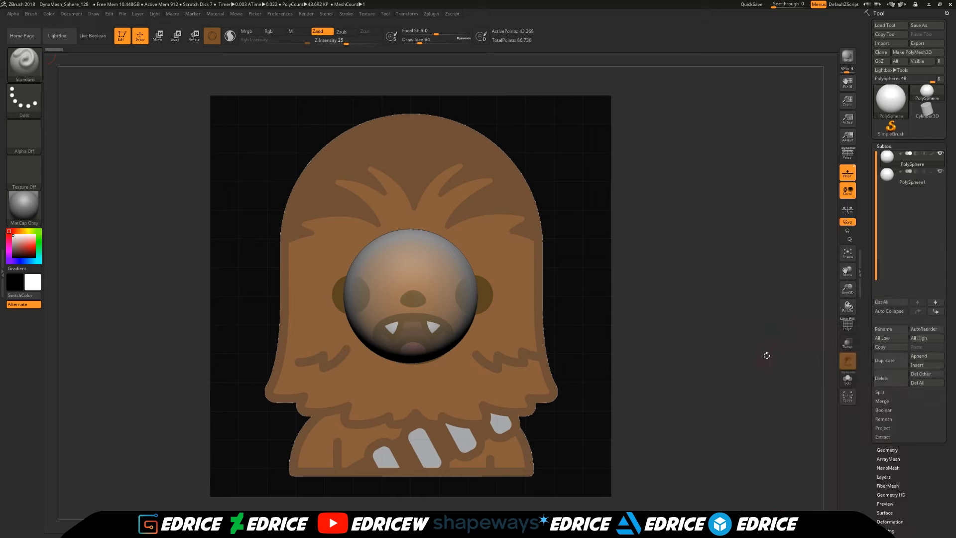
{"action": "key", "text": "w"}
{"action": "left_click", "coordinate": [940, 153]}
- Shrink the duplicated sphere to eye size and place it over the reference's left-hand eye
{"action": "left_click_drag", "start_coordinate": [416, 292], "coordinate": [396, 302]}
{"action": "left_click_drag", "start_coordinate": [441, 266], "coordinate": [382, 264]}
{"action": "right_click_drag", "start_coordinate": [357, 286], "coordinate": [419, 293]}
{"action": "key", "text": "ctrl+z"}
{"action": "key", "text": "x"}
{"action": "left_click_drag", "start_coordinate": [447, 294], "coordinate": [372, 266]}
{"action": "left_click_drag", "start_coordinate": [345, 295], "coordinate": [384, 296]}
{"action": "left_click_drag", "start_coordinate": [371, 266], "coordinate": [371, 265]}
- Mirror and weld the eye sphere to form the second eye, and adjust the eyes' depth from the side
{"action": "left_click", "coordinate": [887, 450]}
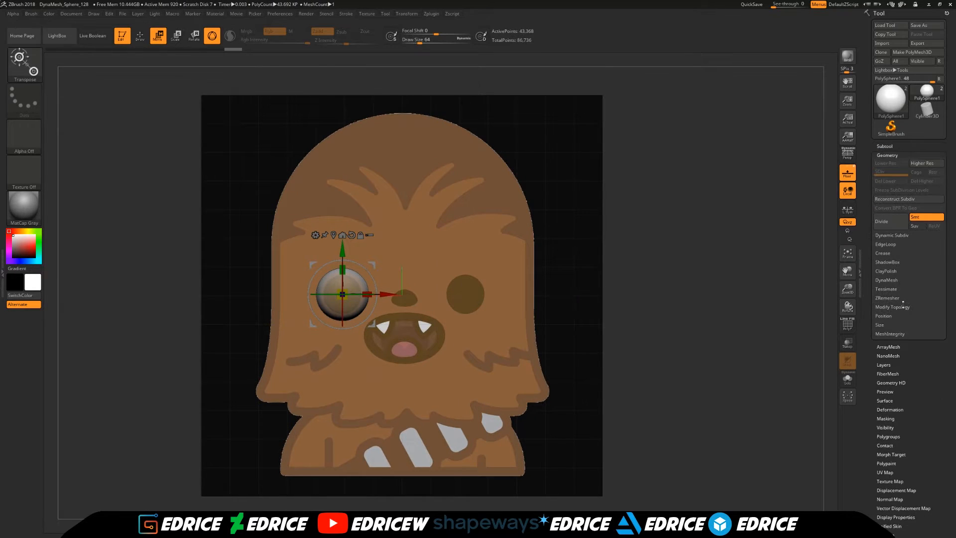
{"action": "left_click", "coordinate": [904, 307]}
{"action": "left_click", "coordinate": [896, 333]}
{"action": "left_click_drag", "start_coordinate": [733, 307], "coordinate": [647, 307], "text": "shift"}
{"action": "left_click_drag", "start_coordinate": [296, 295], "coordinate": [339, 295]}
{"action": "left_click_drag", "start_coordinate": [622, 309], "coordinate": [708, 309], "text": "shift"}
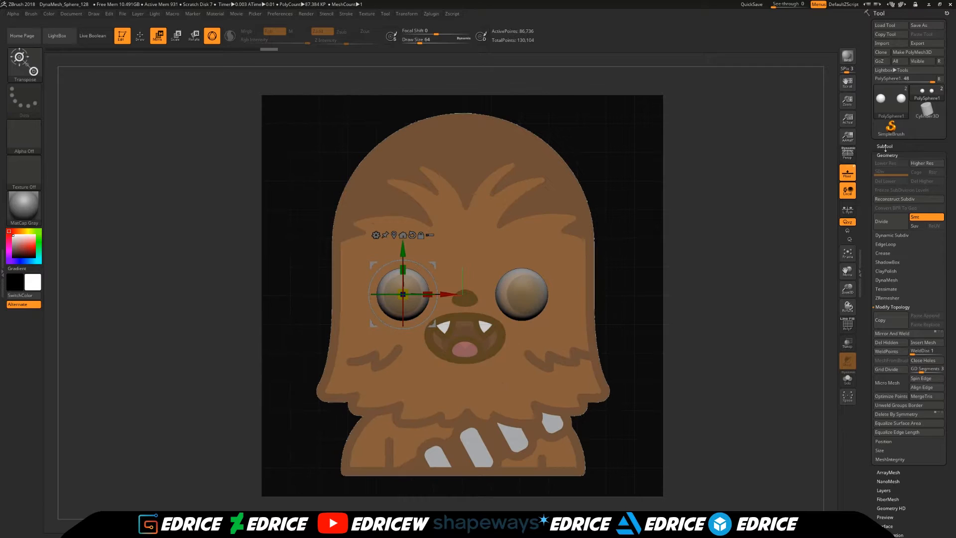
- Enlarge the original sphere and move it up to fit the crown of the reference head
{"action": "left_click", "coordinate": [884, 147]}
{"action": "left_click", "coordinate": [903, 161]}
{"action": "left_click", "coordinate": [176, 36]}
{"action": "left_click_drag", "start_coordinate": [463, 295], "coordinate": [478, 221]}
{"action": "left_click_drag", "start_coordinate": [462, 250], "coordinate": [462, 197]}
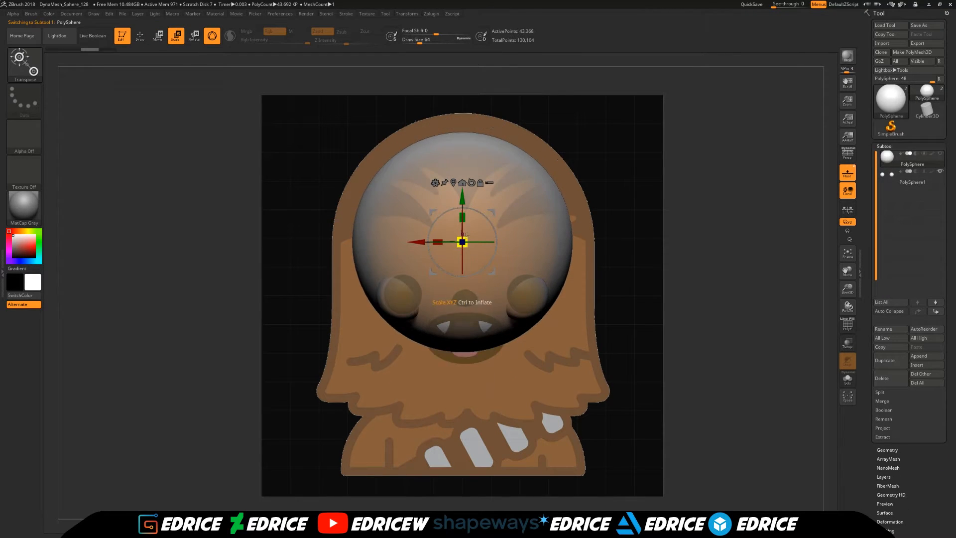
{"action": "left_click_drag", "start_coordinate": [464, 240], "coordinate": [470, 218]}
- Turn on transparency and adjust the head sphere's depth relative to the eyes
{"action": "left_click_drag", "start_coordinate": [722, 308], "coordinate": [643, 307], "text": "shift"}
{"action": "left_click", "coordinate": [848, 343]}
{"action": "left_click_drag", "start_coordinate": [507, 242], "coordinate": [487, 242]}
{"action": "left_click_drag", "start_coordinate": [623, 309], "coordinate": [707, 308], "text": "shift"}
- Mask the sphere's upper half, then stretch and widen the lower half to match the reference head's outline
{"action": "left_click_drag", "start_coordinate": [617, 448], "coordinate": [213, 243], "text": "ctrl"}
{"action": "left_click", "coordinate": [213, 243], "text": "ctrl"}
{"action": "left_click_drag", "start_coordinate": [442, 197], "coordinate": [459, 349]}
{"action": "left_click_drag", "start_coordinate": [442, 312], "coordinate": [442, 349]}
{"action": "left_click_drag", "start_coordinate": [707, 349], "coordinate": [627, 349], "text": "shift"}
{"action": "left_click_drag", "start_coordinate": [488, 393], "coordinate": [476, 393]}
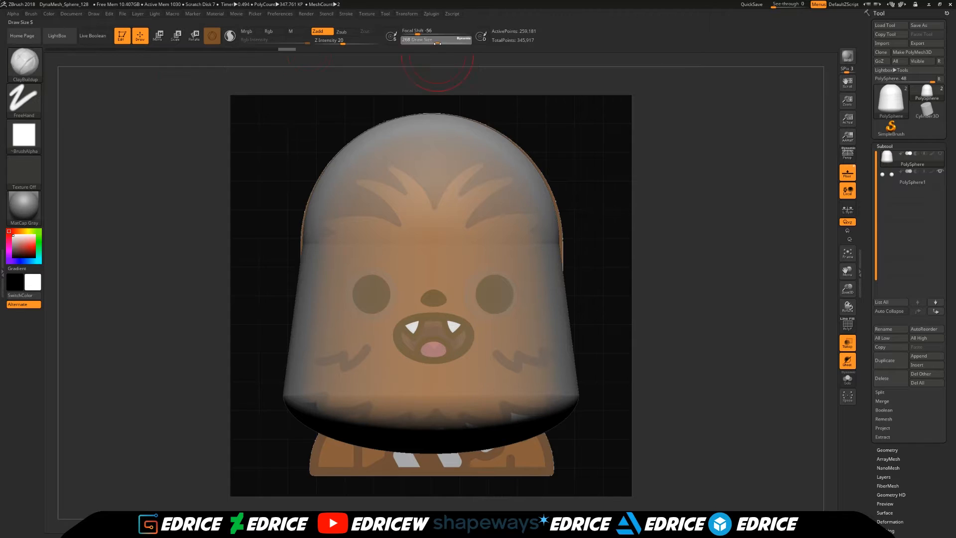
- Carve symmetrical sockets around both eyes with the ClayBuildup brush at draw size 257
{"action": "key", "text": "b"}
{"action": "left_click", "coordinate": [225, 199]}
{"action": "left_click_drag", "start_coordinate": [617, 209], "coordinate": [652, 214]}
{"action": "left_click_drag", "start_coordinate": [746, 259], "coordinate": [722, 279]}
{"action": "mouse_move", "coordinate": [722, 279]}
{"action": "left_mouse_down", "text": "alt"}
{"action": "mouse_move", "coordinate": [755, 280]}
{"action": "mouse_move", "coordinate": [657, 285]}
{"action": "left_mouse_up", "text": "alt"}
{"action": "left_click_drag", "start_coordinate": [668, 246], "coordinate": [588, 247]}
{"action": "left_click_drag", "start_coordinate": [651, 300], "coordinate": [664, 301]}
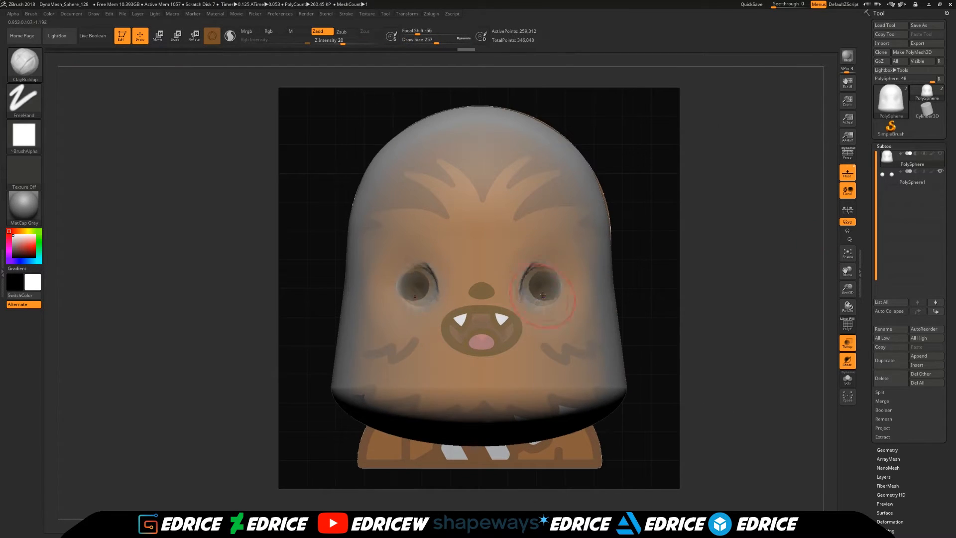
- Build up heavy, angled brow ridges above the eyes
{"action": "left_click_drag", "start_coordinate": [474, 279], "coordinate": [482, 258]}
{"action": "left_click_drag", "start_coordinate": [667, 286], "coordinate": [737, 286]}
{"action": "left_click_drag", "start_coordinate": [449, 299], "coordinate": [481, 274]}
{"action": "left_click_drag", "start_coordinate": [577, 284], "coordinate": [662, 287]}
{"action": "left_click_drag", "start_coordinate": [469, 264], "coordinate": [474, 252]}
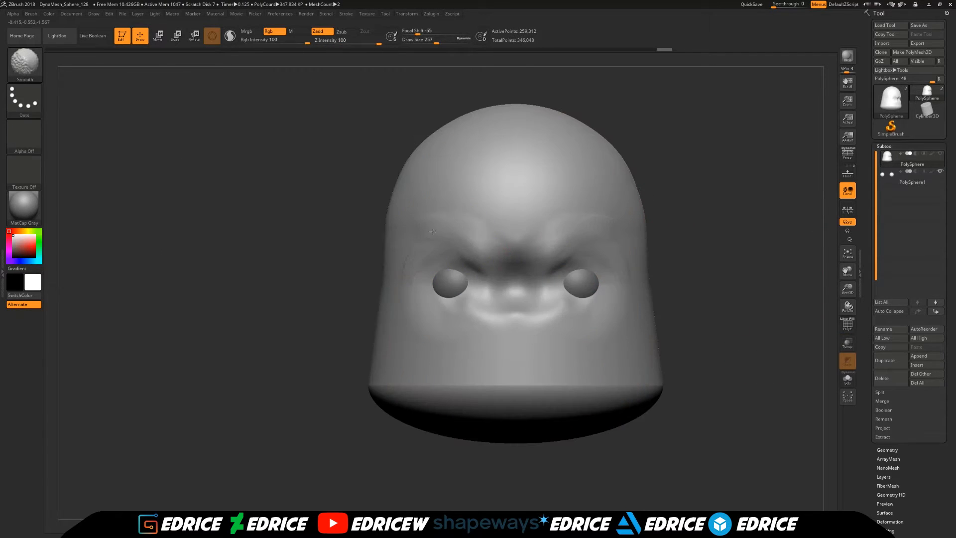
- Sculpt hair strokes fanning over the brows and forehead, and build up the muzzle and cheeks
{"action": "left_click_drag", "start_coordinate": [438, 234], "coordinate": [498, 239]}
{"action": "left_click_drag", "start_coordinate": [446, 276], "coordinate": [470, 294]}
{"action": "mouse_move", "coordinate": [438, 266]}
{"action": "left_mouse_down"}
{"action": "mouse_move", "coordinate": [473, 271]}
{"action": "mouse_move", "coordinate": [476, 301]}
{"action": "mouse_move", "coordinate": [500, 318]}
{"action": "left_mouse_up"}
{"action": "mouse_move", "coordinate": [493, 318]}
{"action": "left_mouse_down"}
{"action": "mouse_move", "coordinate": [478, 346]}
{"action": "mouse_move", "coordinate": [436, 344]}
{"action": "left_mouse_up"}
{"action": "mouse_move", "coordinate": [496, 306]}
{"action": "left_mouse_down"}
{"action": "mouse_move", "coordinate": [473, 361]}
{"action": "mouse_move", "coordinate": [590, 345]}
{"action": "left_mouse_up"}
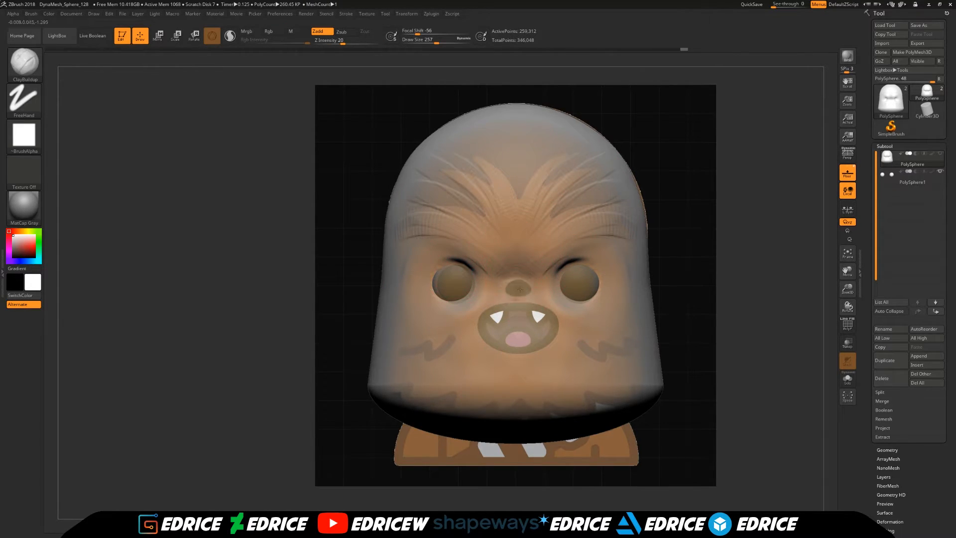
- Carve the open mouth cavity following the reference's mouth outline
{"action": "left_click_drag", "start_coordinate": [516, 287], "coordinate": [498, 319]}
{"action": "left_click_drag", "start_coordinate": [498, 318], "coordinate": [538, 323]}
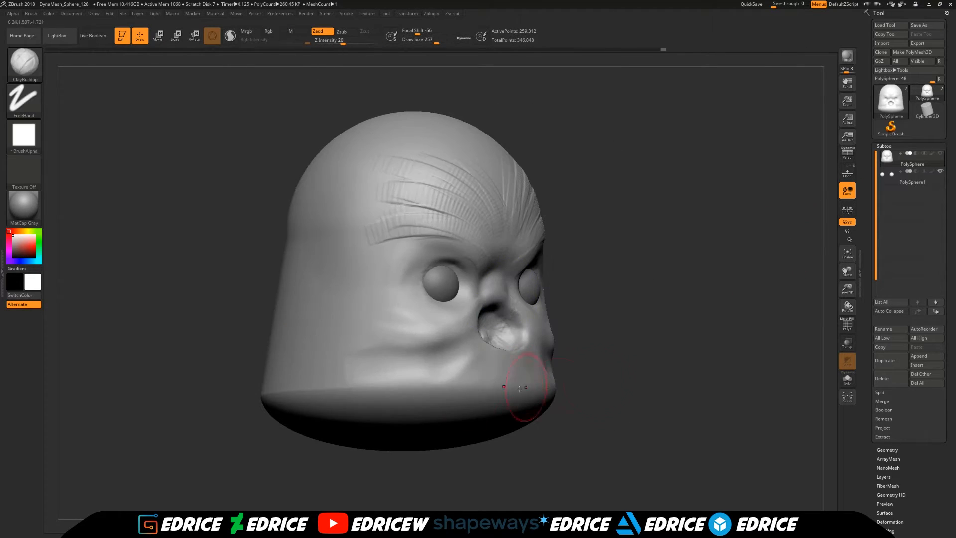
{"action": "mouse_move", "coordinate": [519, 388]}
{"action": "left_mouse_down"}
{"action": "mouse_move", "coordinate": [383, 405]}
{"action": "mouse_move", "coordinate": [378, 393]}
{"action": "left_mouse_up"}
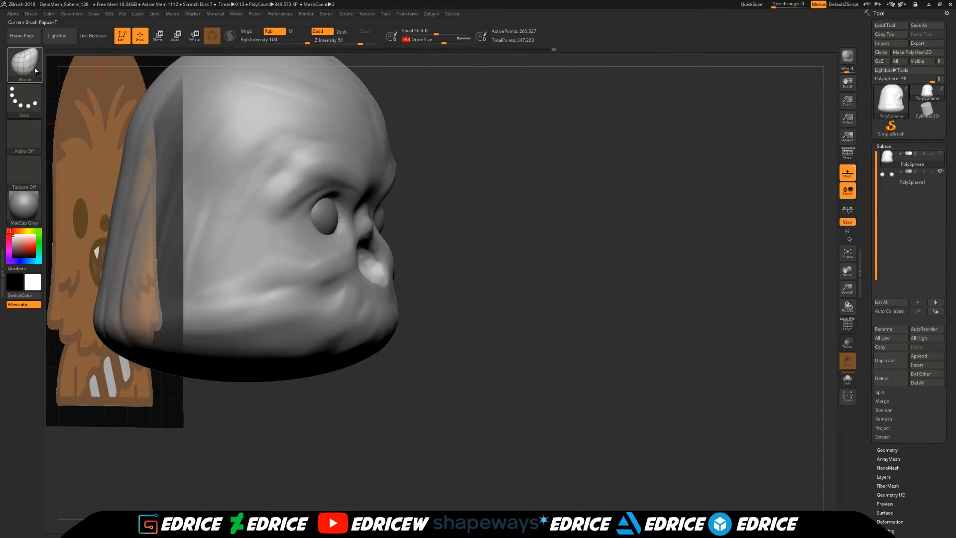
- Switch to the Move brush and reshape the front profile of the face from the side
{"action": "left_click", "coordinate": [25, 63]}
{"action": "key", "text": "m"}
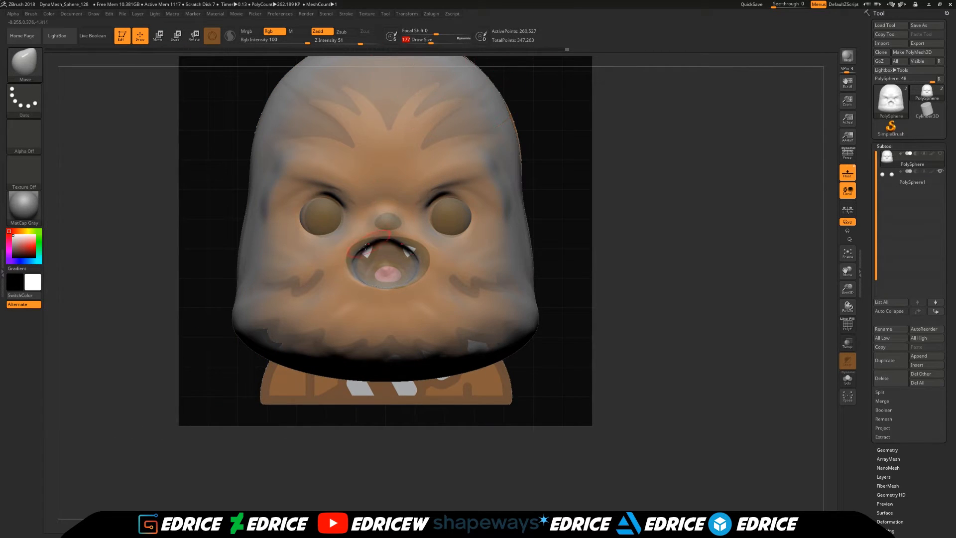
{"action": "left_click_drag", "start_coordinate": [366, 247], "coordinate": [350, 244]}
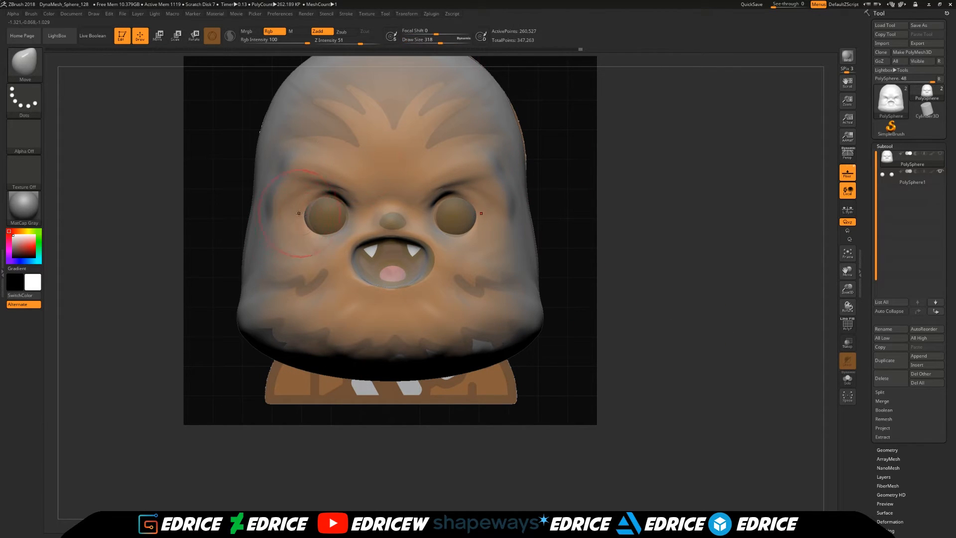
- Show the wireframe, remesh the head with DynaMesh, and nudge its side outline towards the reference
{"action": "left_click", "coordinate": [848, 326]}
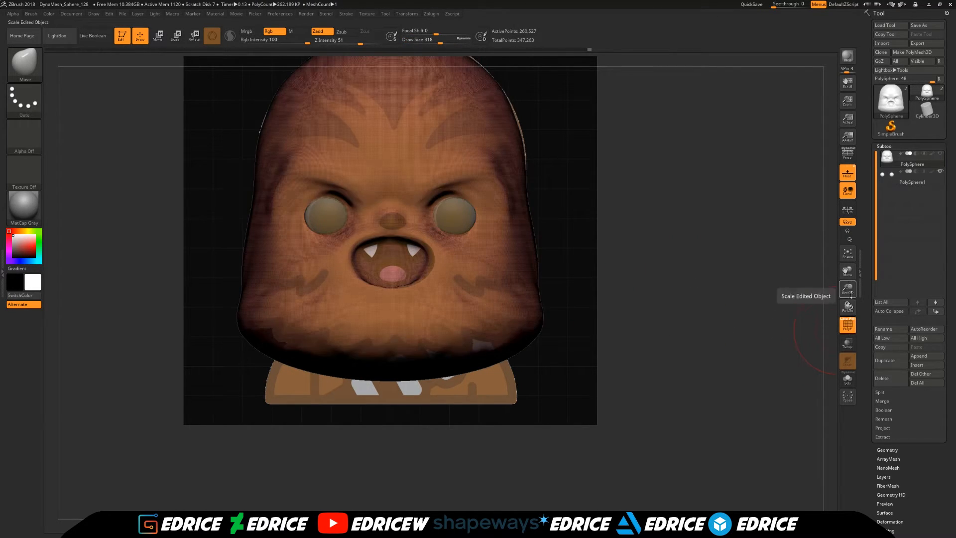
{"action": "right_click_drag", "start_coordinate": [750, 294], "coordinate": [740, 341], "text": "ctrl"}
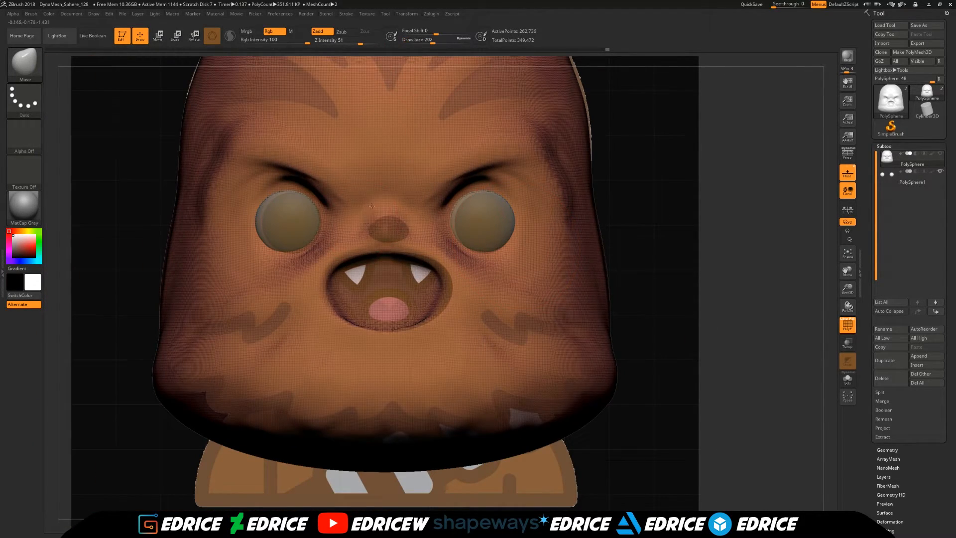
{"action": "left_click", "coordinate": [94, 13]}
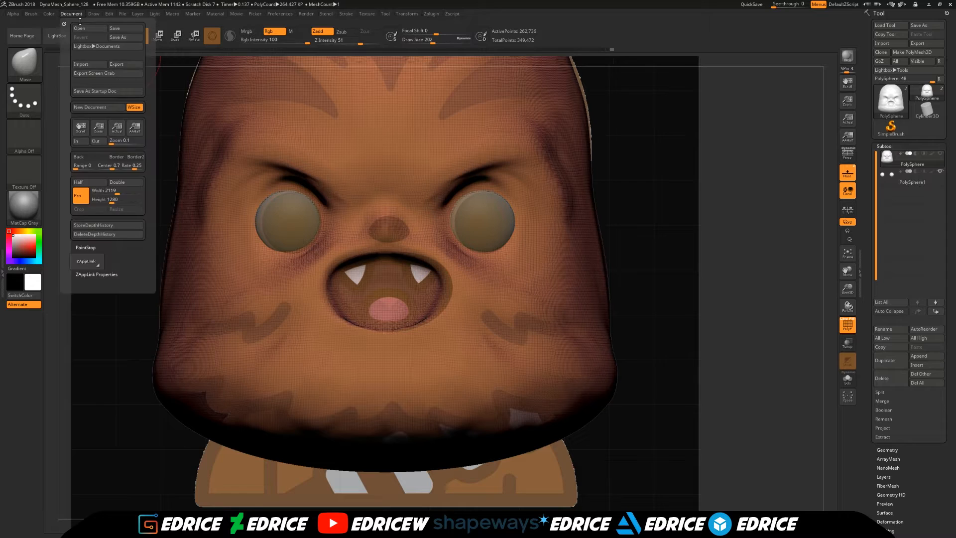
{"action": "left_click_drag", "start_coordinate": [142, 371], "coordinate": [130, 371]}
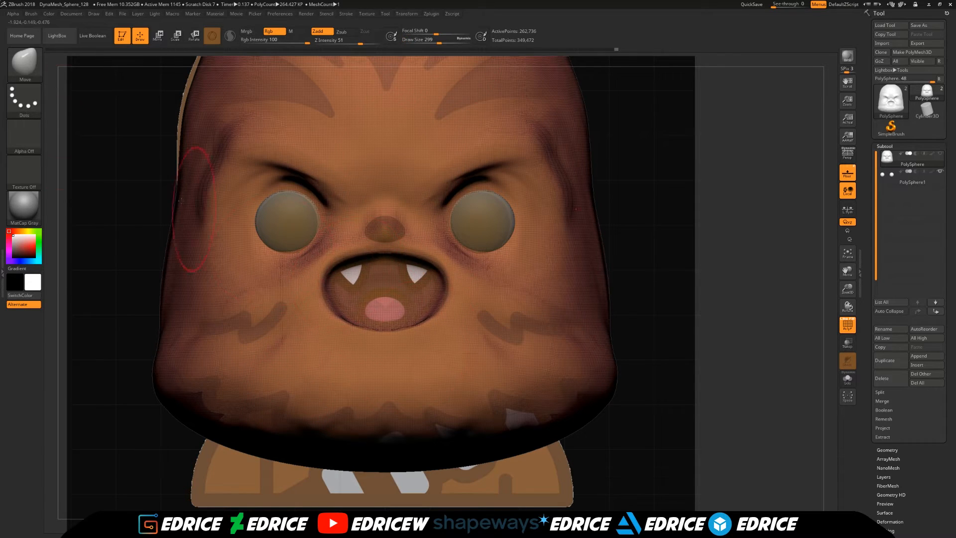
- Sculpt fur strokes along the beard and cheeks with the ClayBuildup brush at draw size 145
{"action": "key", "text": "b"}
{"action": "key", "text": "c"}
{"action": "key", "text": "b"}
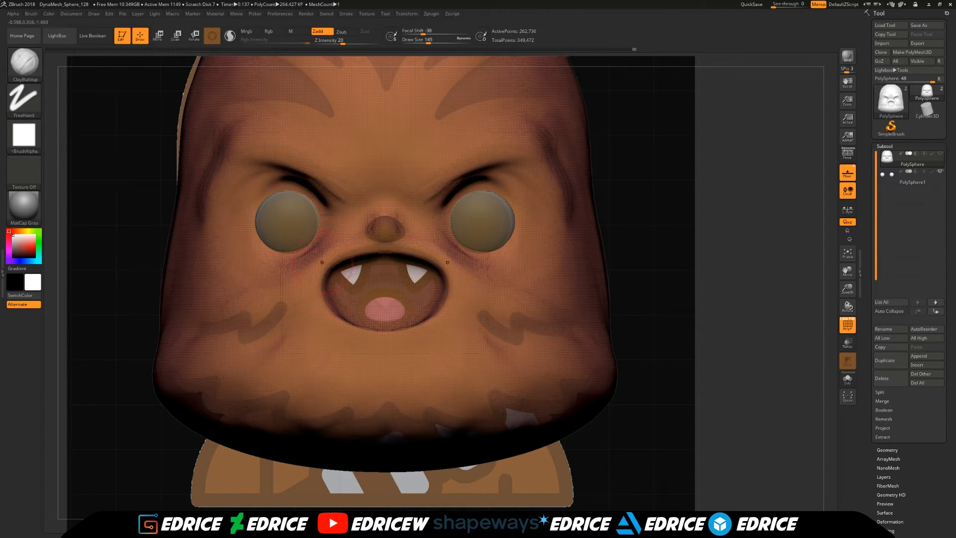
{"action": "left_click_drag", "start_coordinate": [430, 397], "coordinate": [478, 417]}
{"action": "left_click_drag", "start_coordinate": [387, 410], "coordinate": [422, 431]}
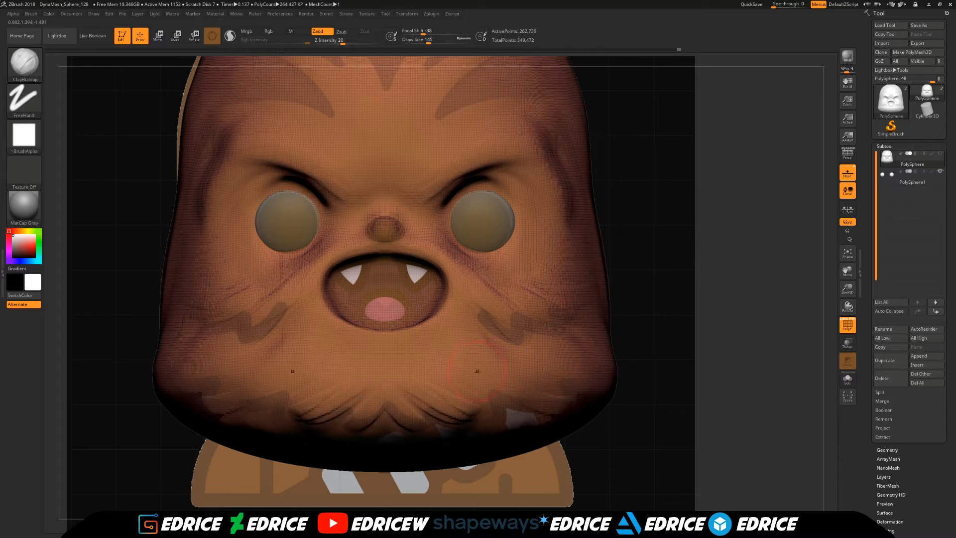
- Build up the brow and temple hair, and smooth the brow strokes
{"action": "left_click_drag", "start_coordinate": [543, 127], "coordinate": [566, 187], "text": "shift"}
{"action": "left_click_drag", "start_coordinate": [498, 163], "coordinate": [446, 191]}
{"action": "left_click_drag", "start_coordinate": [463, 169], "coordinate": [503, 149], "text": "shift"}
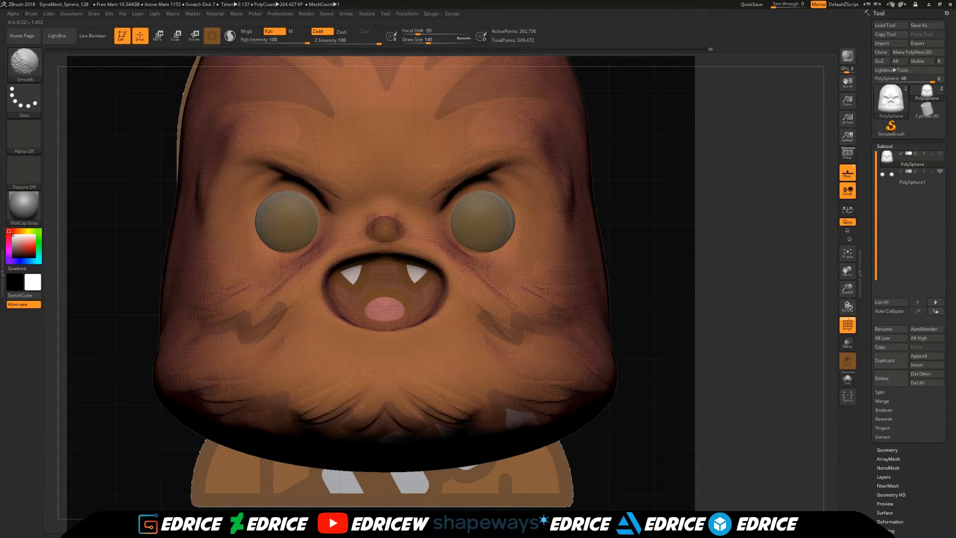
{"action": "left_click_drag", "start_coordinate": [240, 180], "coordinate": [288, 169]}
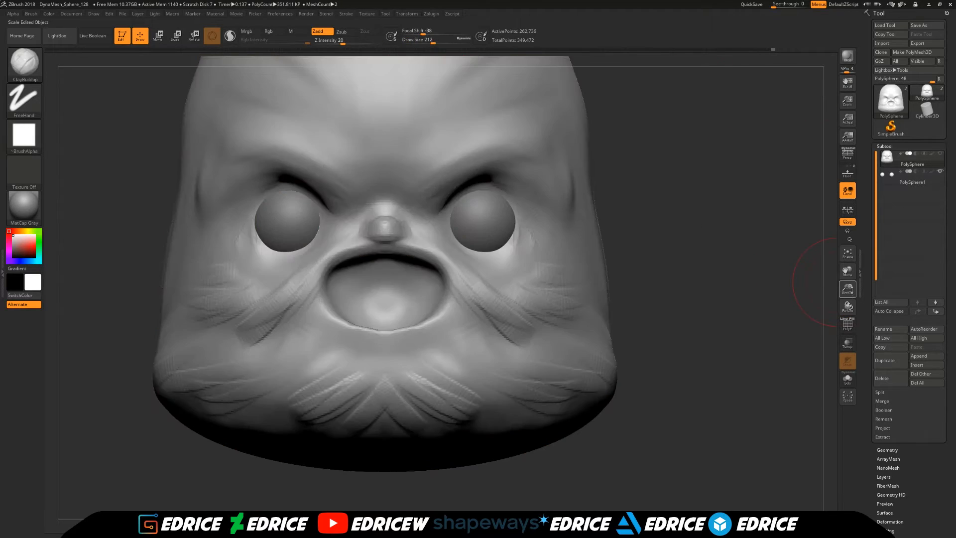
- Add ClayBuildup strokes over the cheek and muzzle folds beside the mouth
{"action": "left_click_drag", "start_coordinate": [647, 289], "coordinate": [762, 291]}
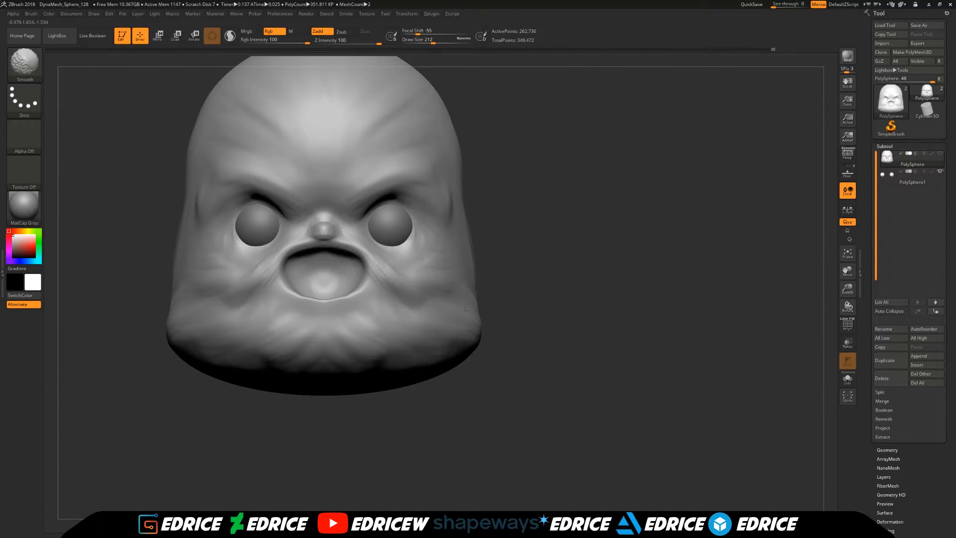
{"action": "left_click_drag", "start_coordinate": [597, 239], "coordinate": [363, 237]}
{"action": "left_click_drag", "start_coordinate": [438, 272], "coordinate": [416, 326]}
{"action": "left_click_drag", "start_coordinate": [428, 288], "coordinate": [465, 326], "text": "shift"}
{"action": "mouse_move", "coordinate": [418, 243]}
{"action": "left_mouse_down"}
{"action": "mouse_move", "coordinate": [485, 298]}
{"action": "mouse_move", "coordinate": [452, 279]}
{"action": "left_mouse_up"}
{"action": "left_click_drag", "start_coordinate": [493, 423], "coordinate": [491, 366], "text": "shift"}
{"action": "left_click_drag", "start_coordinate": [623, 308], "coordinate": [770, 296]}
- Reduce the draw size to 120 and refine the folds around the mouth, cheek and chin
{"action": "left_click_drag", "start_coordinate": [848, 289], "coordinate": [847, 349]}
{"action": "left_click_drag", "start_coordinate": [435, 42], "coordinate": [425, 42]}
{"action": "left_click_drag", "start_coordinate": [623, 239], "coordinate": [612, 237]}
{"action": "left_click_drag", "start_coordinate": [416, 294], "coordinate": [446, 314]}
{"action": "mouse_move", "coordinate": [572, 239]}
{"action": "left_mouse_down"}
{"action": "mouse_move", "coordinate": [618, 234]}
{"action": "mouse_move", "coordinate": [572, 199]}
{"action": "left_mouse_up"}
{"action": "left_click_drag", "start_coordinate": [331, 258], "coordinate": [314, 293]}
{"action": "left_click_drag", "start_coordinate": [572, 199], "coordinate": [593, 202]}
{"action": "left_click_drag", "start_coordinate": [301, 278], "coordinate": [219, 350]}
{"action": "mouse_move", "coordinate": [279, 381]}
{"action": "left_mouse_down"}
{"action": "mouse_move", "coordinate": [302, 331]}
{"action": "mouse_move", "coordinate": [300, 373]}
{"action": "left_mouse_up"}
{"action": "mouse_move", "coordinate": [299, 299]}
{"action": "left_mouse_down", "text": "shift"}
{"action": "mouse_move", "coordinate": [269, 348]}
{"action": "mouse_move", "coordinate": [224, 348]}
{"action": "left_mouse_up", "text": "shift"}
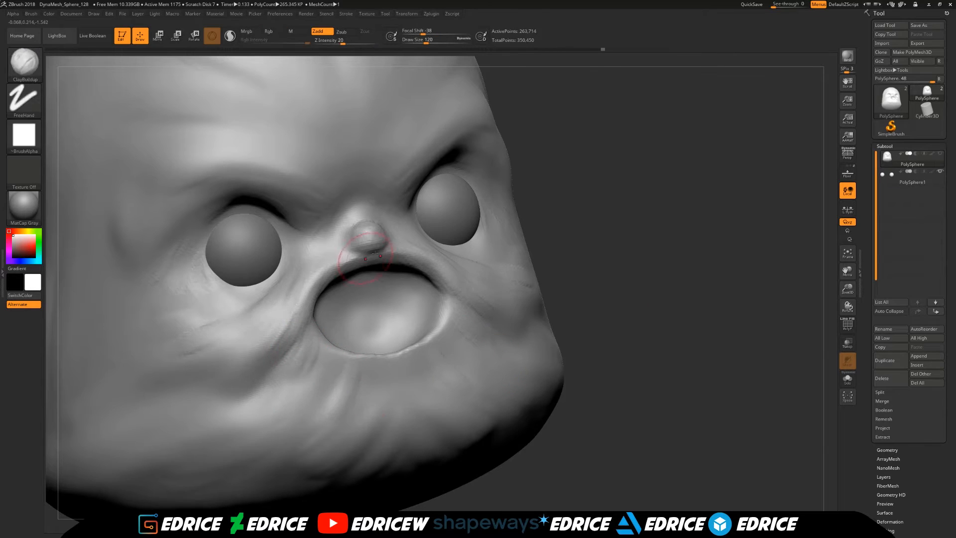
- Paint a mask over the inside of the mouth cavity and invert it
{"action": "left_click_drag", "start_coordinate": [647, 279], "coordinate": [737, 289]}
{"action": "left_click_drag", "start_coordinate": [777, 279], "coordinate": [805, 299], "text": "ctrl"}
{"action": "left_click_drag", "start_coordinate": [747, 258], "coordinate": [793, 246]}
{"action": "mouse_move", "coordinate": [399, 348]}
{"action": "left_mouse_down", "text": "alt"}
{"action": "mouse_move", "coordinate": [438, 351]}
{"action": "mouse_move", "coordinate": [418, 354]}
{"action": "left_mouse_up", "text": "alt"}
{"action": "left_click_drag", "start_coordinate": [672, 279], "coordinate": [702, 299]}
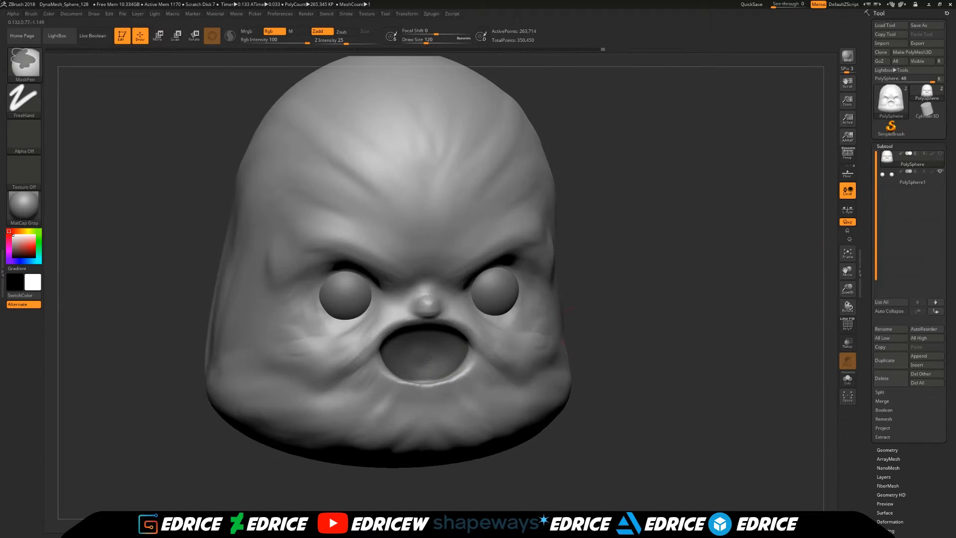
{"action": "left_click_drag", "start_coordinate": [432, 356], "coordinate": [428, 366], "text": "shift"}
{"action": "left_click_drag", "start_coordinate": [746, 308], "coordinate": [603, 284]}
{"action": "left_click_drag", "start_coordinate": [602, 318], "coordinate": [718, 340]}
{"action": "left_click_drag", "start_coordinate": [396, 344], "coordinate": [448, 351], "text": "ctrl"}
{"action": "left_click", "coordinate": [718, 340], "text": "ctrl"}
- Push the unmasked mouth interior back into the head, then clear the mask and remesh with DynaMesh
{"action": "left_click_drag", "start_coordinate": [647, 328], "coordinate": [746, 329]}
{"action": "key", "text": "w"}
{"action": "left_click_drag", "start_coordinate": [346, 412], "coordinate": [333, 412]}
{"action": "left_click_drag", "start_coordinate": [658, 303], "coordinate": [533, 303]}
{"action": "left_click_drag", "start_coordinate": [283, 366], "coordinate": [282, 382]}
{"action": "left_click_drag", "start_coordinate": [572, 318], "coordinate": [667, 318]}
{"action": "left_click_drag", "start_coordinate": [323, 427], "coordinate": [313, 427]}
{"action": "left_click_drag", "start_coordinate": [642, 312], "coordinate": [538, 313]}
{"action": "key", "text": "q"}
{"action": "left_click_drag", "start_coordinate": [597, 279], "coordinate": [627, 319], "text": "ctrl"}
{"action": "left_click_drag", "start_coordinate": [616, 287], "coordinate": [640, 340], "text": "ctrl"}
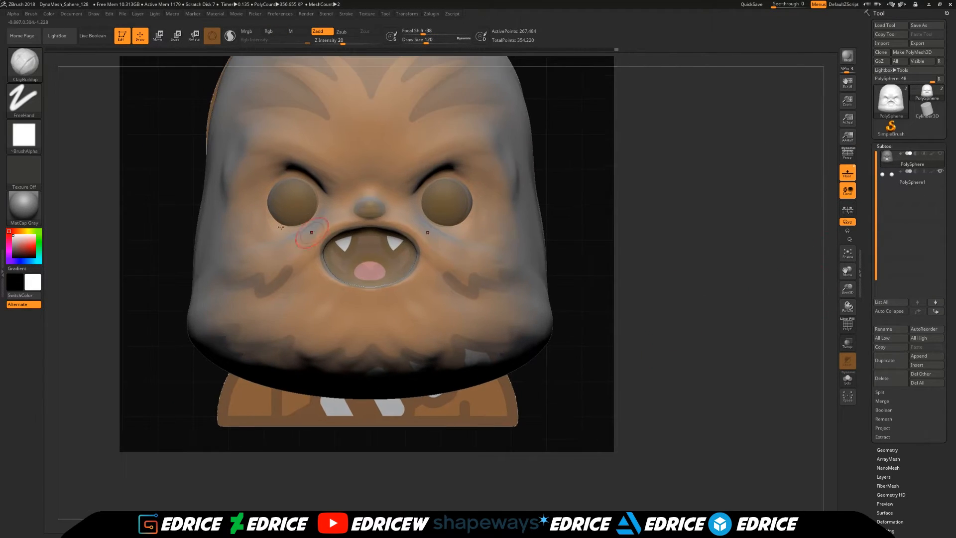
- Clip the head's lower side corners along the reference hair outline with the ClipCurve brush
{"action": "key", "text": "b"}
{"action": "left_click", "coordinate": [466, 103]}
{"action": "left_click_drag", "start_coordinate": [756, 299], "coordinate": [517, 337], "text": "ctrl+shift"}
{"action": "mouse_move", "coordinate": [790, 295]}
{"action": "left_mouse_down", "text": "ctrl+shift"}
{"action": "mouse_move", "coordinate": [533, 385]}
{"action": "mouse_move", "coordinate": [551, 384]}
{"action": "left_mouse_up", "text": "ctrl+shift"}
{"action": "left_click_drag", "start_coordinate": [660, 333], "coordinate": [541, 351], "text": "ctrl+shift"}
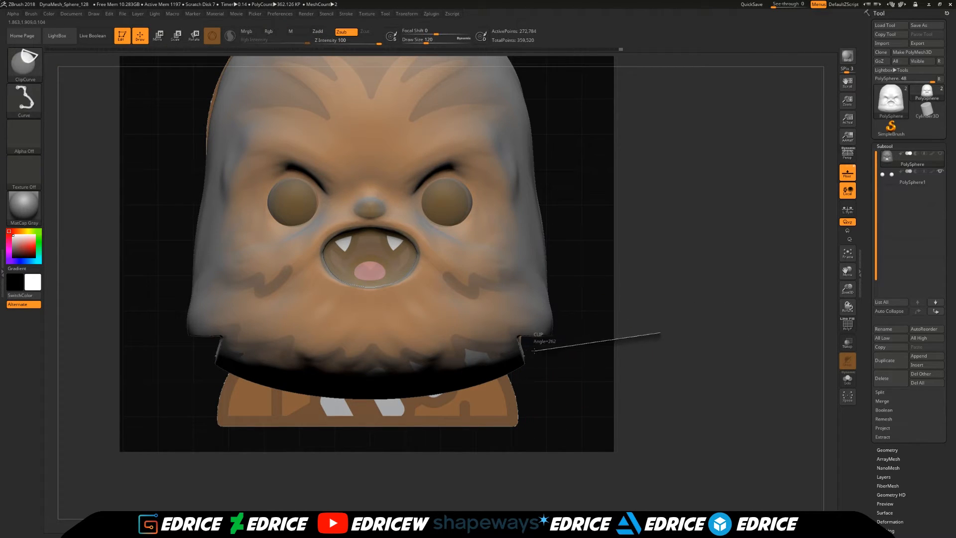
- Clip the rest of the head's bottom edge into a jagged fringe following the reference
{"action": "left_click_drag", "start_coordinate": [463, 429], "coordinate": [463, 429], "text": "ctrl+shift"}
{"action": "mouse_move", "coordinate": [602, 359]}
{"action": "left_mouse_down", "text": "ctrl+shift"}
{"action": "mouse_move", "coordinate": [533, 370]}
{"action": "mouse_move", "coordinate": [415, 426]}
{"action": "left_mouse_up", "text": "ctrl+shift"}
{"action": "mouse_move", "coordinate": [447, 454]}
{"action": "left_mouse_down", "text": "ctrl+shift"}
{"action": "mouse_move", "coordinate": [385, 368]}
{"action": "mouse_move", "coordinate": [319, 398]}
{"action": "left_mouse_up", "text": "ctrl+shift"}
{"action": "left_click_drag", "start_coordinate": [637, 388], "coordinate": [690, 462], "text": "ctrl"}
{"action": "left_click_drag", "start_coordinate": [531, 379], "coordinate": [276, 380], "text": "ctrl+shift"}
{"action": "mouse_move", "coordinate": [352, 396]}
{"action": "left_mouse_down"}
{"action": "mouse_move", "coordinate": [324, 345]}
{"action": "mouse_move", "coordinate": [440, 378]}
{"action": "mouse_move", "coordinate": [415, 303]}
{"action": "mouse_move", "coordinate": [347, 343]}
{"action": "mouse_move", "coordinate": [366, 331]}
{"action": "left_mouse_up"}
- Set the draw size to 172 and smooth the clipped lower edge and sides of the head
{"action": "left_click", "coordinate": [430, 40]}
{"action": "right_click_drag", "start_coordinate": [409, 351], "coordinate": [448, 394]}
{"action": "left_click_drag", "start_coordinate": [199, 294], "coordinate": [212, 324], "text": "shift"}
{"action": "right_click_drag", "start_coordinate": [205, 314], "coordinate": [196, 261]}
{"action": "left_click_drag", "start_coordinate": [214, 303], "coordinate": [152, 357], "text": "shift"}
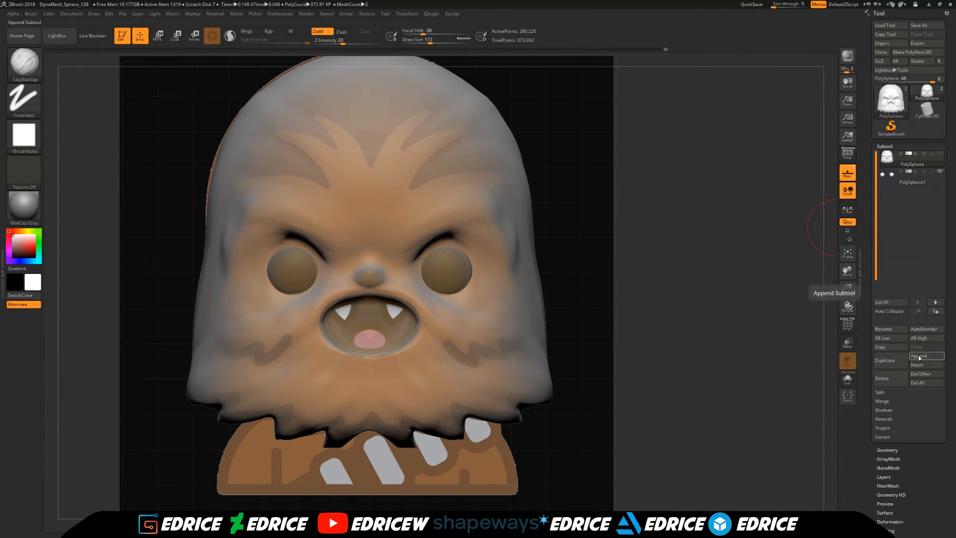
- Append a Sphere3D subtool, then shrink it and place it at the nose
{"action": "left_click", "coordinate": [919, 357]}
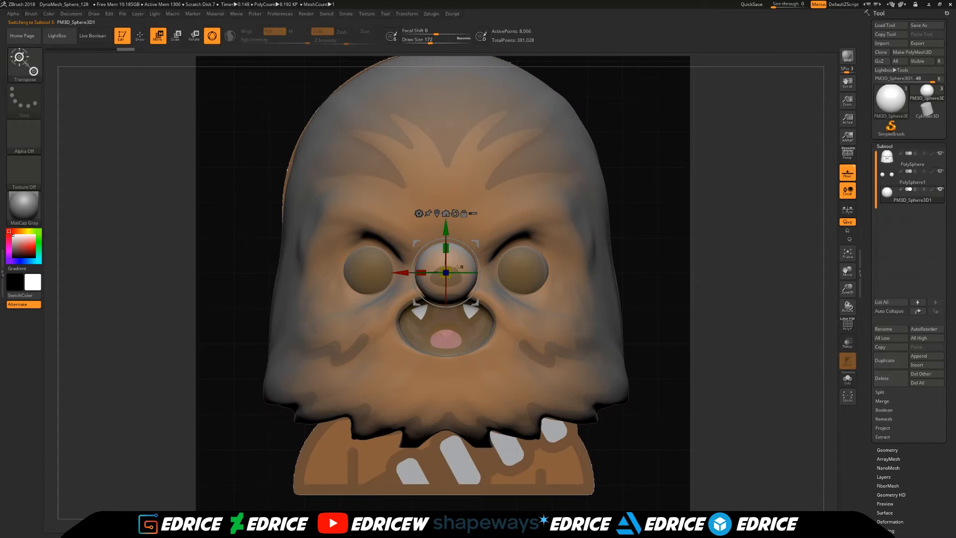
{"action": "left_click_drag", "start_coordinate": [457, 268], "coordinate": [448, 273]}
{"action": "left_click_drag", "start_coordinate": [446, 248], "coordinate": [445, 259]}
{"action": "right_click_drag", "start_coordinate": [445, 264], "coordinate": [446, 294], "text": "ctrl"}
- Shape the appended sphere into a nose with the Move brush at draw size 234 and adjust its fit using transparency
{"action": "key", "text": "b"}
{"action": "key", "text": "m"}
{"action": "key", "text": "v"}
{"action": "left_click", "coordinate": [435, 40]}
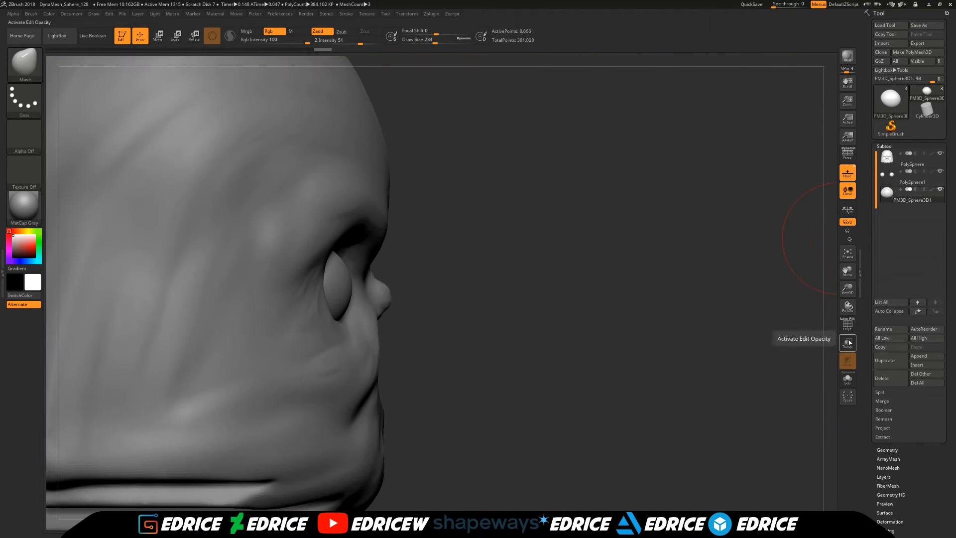
{"action": "left_click", "coordinate": [847, 343]}
{"action": "key", "text": "w"}
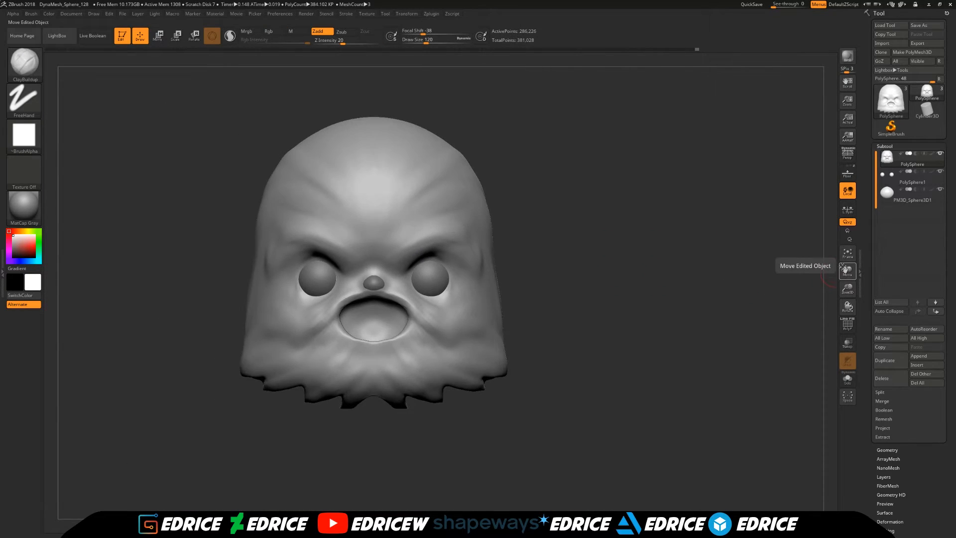
- Reshape the lower lip, chin and side of the mouth on the head with a larger brush
{"action": "left_click_drag", "start_coordinate": [667, 299], "coordinate": [597, 298]}
{"action": "left_click_drag", "start_coordinate": [848, 287], "coordinate": [847, 295]}
{"action": "left_click_drag", "start_coordinate": [647, 309], "coordinate": [607, 304]}
{"action": "left_click", "coordinate": [25, 64]}
{"action": "left_click", "coordinate": [321, 70]}
{"action": "left_click_drag", "start_coordinate": [428, 43], "coordinate": [446, 45]}
{"action": "left_click_drag", "start_coordinate": [425, 367], "coordinate": [423, 381]}
{"action": "left_click_drag", "start_coordinate": [598, 368], "coordinate": [558, 361]}
{"action": "left_click_drag", "start_coordinate": [470, 413], "coordinate": [471, 398]}
{"action": "left_click_drag", "start_coordinate": [572, 388], "coordinate": [612, 389]}
{"action": "left_click_drag", "start_coordinate": [478, 408], "coordinate": [481, 396]}
{"action": "left_click_drag", "start_coordinate": [436, 418], "coordinate": [436, 406]}
{"action": "mouse_move", "coordinate": [438, 449]}
{"action": "left_mouse_down", "text": "shift"}
{"action": "mouse_move", "coordinate": [488, 422]}
{"action": "mouse_move", "coordinate": [438, 421]}
{"action": "left_mouse_up", "text": "shift"}
{"action": "left_click_drag", "start_coordinate": [491, 381], "coordinate": [498, 369]}
{"action": "left_click_drag", "start_coordinate": [573, 328], "coordinate": [717, 318], "text": "shift"}
{"action": "left_click_drag", "start_coordinate": [498, 374], "coordinate": [491, 361]}
{"action": "left_click_drag", "start_coordinate": [777, 313], "coordinate": [848, 309]}
{"action": "left_click_drag", "start_coordinate": [847, 271], "coordinate": [656, 271]}
- Adjust the face around the eyes and mouth with the Move Topological brush at draw size 234
{"action": "left_click_drag", "start_coordinate": [454, 43], "coordinate": [446, 43]}
{"action": "left_click_drag", "start_coordinate": [685, 291], "coordinate": [737, 293]}
{"action": "left_click_drag", "start_coordinate": [697, 215], "coordinate": [669, 215]}
{"action": "key", "text": "b"}
{"action": "key", "text": "m"}
{"action": "key", "text": "t"}
{"action": "left_click_drag", "start_coordinate": [606, 262], "coordinate": [610, 265]}
{"action": "left_click_drag", "start_coordinate": [712, 278], "coordinate": [639, 260]}
{"action": "left_click_drag", "start_coordinate": [259, 478], "coordinate": [318, 483]}
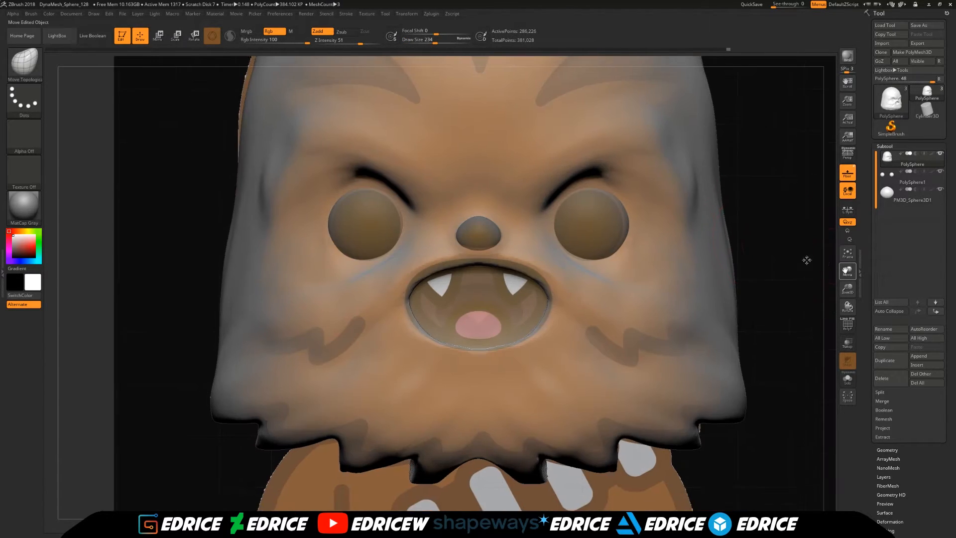
- Append a Sphere3D subtool for the tongue, flatten it, and curve it with a bend deformer
{"action": "key", "text": "b"}
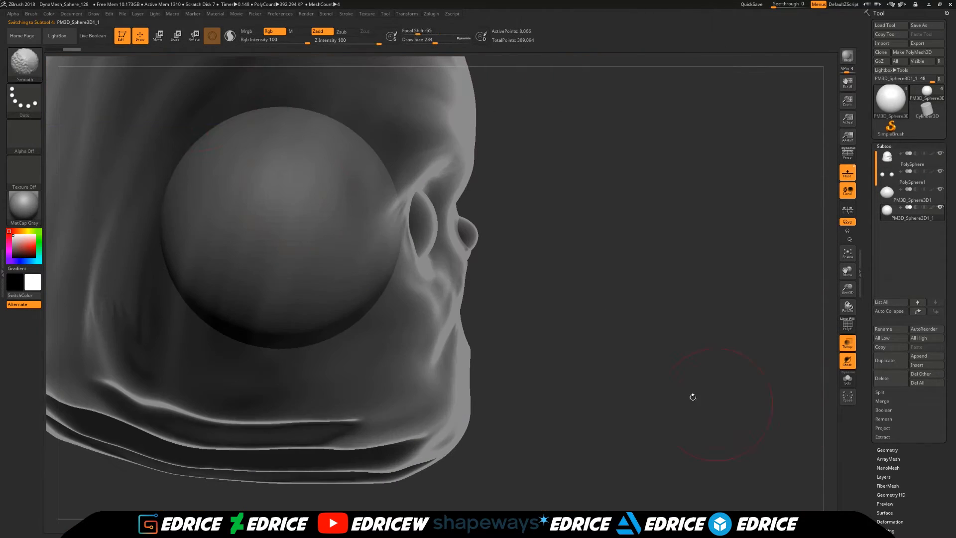
{"action": "key", "text": "w"}
{"action": "left_click_drag", "start_coordinate": [281, 202], "coordinate": [272, 241]}
{"action": "left_click", "coordinate": [254, 169]}
{"action": "left_click", "coordinate": [326, 201]}
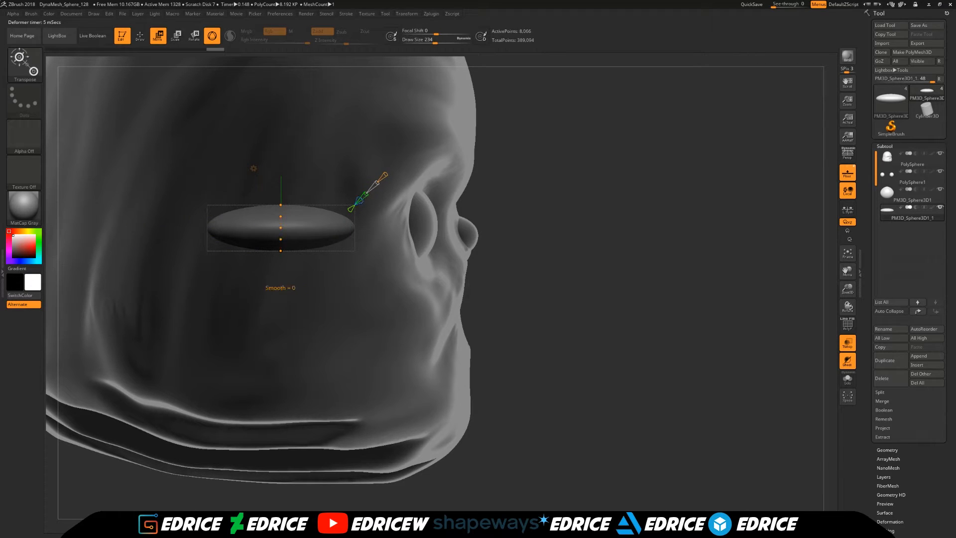
{"action": "left_click_drag", "start_coordinate": [209, 237], "coordinate": [210, 248]}
{"action": "left_click_drag", "start_coordinate": [280, 224], "coordinate": [281, 219]}
{"action": "left_click", "coordinate": [253, 168]}
{"action": "left_click", "coordinate": [237, 181]}
- Tilt the bent tongue and fit it inside the lower part of the open mouth, using the transparent side and front views
{"action": "right_click_drag", "start_coordinate": [398, 299], "coordinate": [239, 294], "text": "shift"}
{"action": "left_click_drag", "start_coordinate": [256, 227], "coordinate": [268, 227]}
{"action": "right_click_drag", "start_coordinate": [269, 228], "coordinate": [319, 219], "text": "shift"}
{"action": "left_click_drag", "start_coordinate": [311, 212], "coordinate": [315, 228]}
{"action": "left_click_drag", "start_coordinate": [309, 256], "coordinate": [430, 332]}
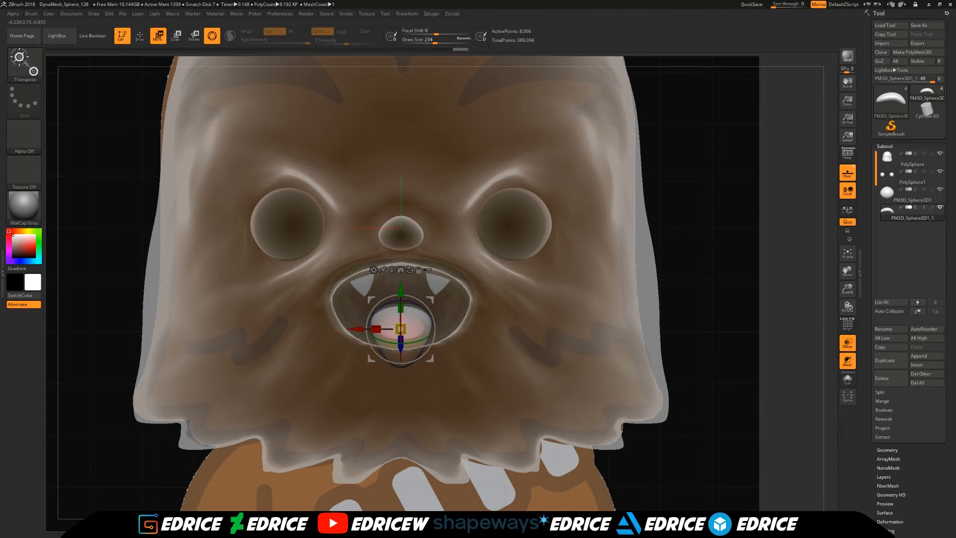
{"action": "left_click", "coordinate": [847, 342]}
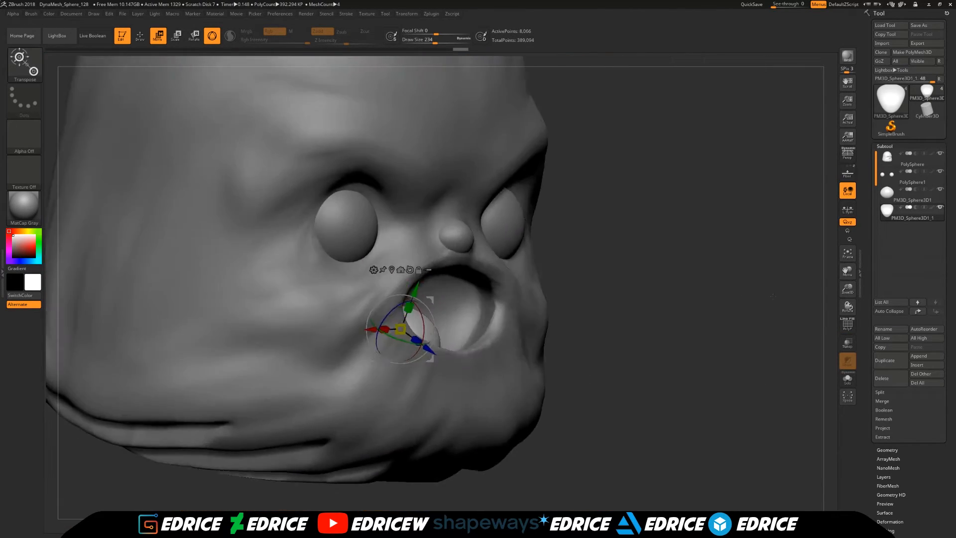
{"action": "left_click_drag", "start_coordinate": [776, 298], "coordinate": [764, 316]}
{"action": "left_click_drag", "start_coordinate": [707, 309], "coordinate": [627, 299], "text": "shift"}
{"action": "left_click_drag", "start_coordinate": [401, 289], "coordinate": [400, 300]}
{"action": "mouse_move", "coordinate": [697, 279]}
{"action": "left_mouse_down"}
{"action": "mouse_move", "coordinate": [697, 339]}
{"action": "mouse_move", "coordinate": [697, 289]}
{"action": "left_mouse_up"}
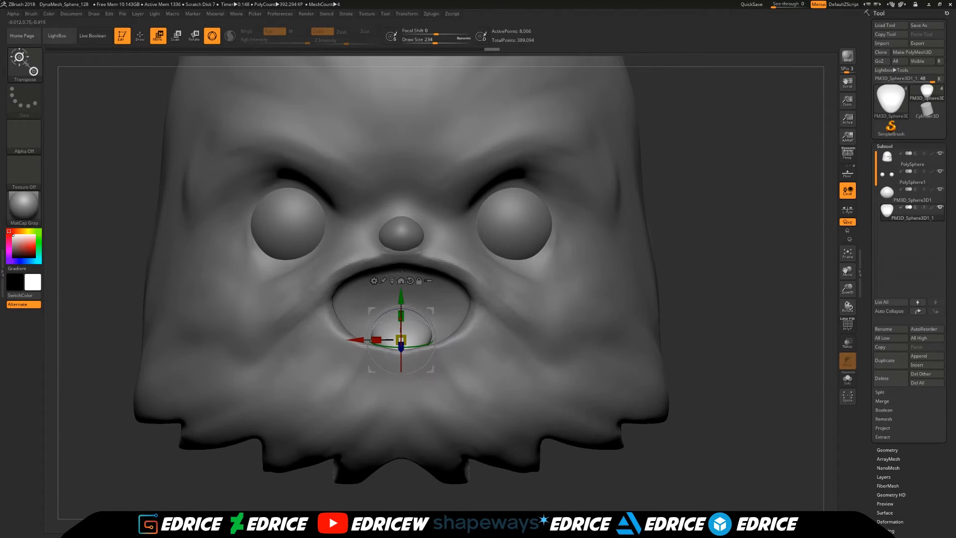
- Save the tool over its existing file
{"action": "left_click", "coordinate": [918, 25]}
{"action": "left_click", "coordinate": [574, 315]}
{"action": "left_click", "coordinate": [499, 267]}
{"action": "left_click", "coordinate": [919, 25]}
{"action": "left_click", "coordinate": [574, 315]}
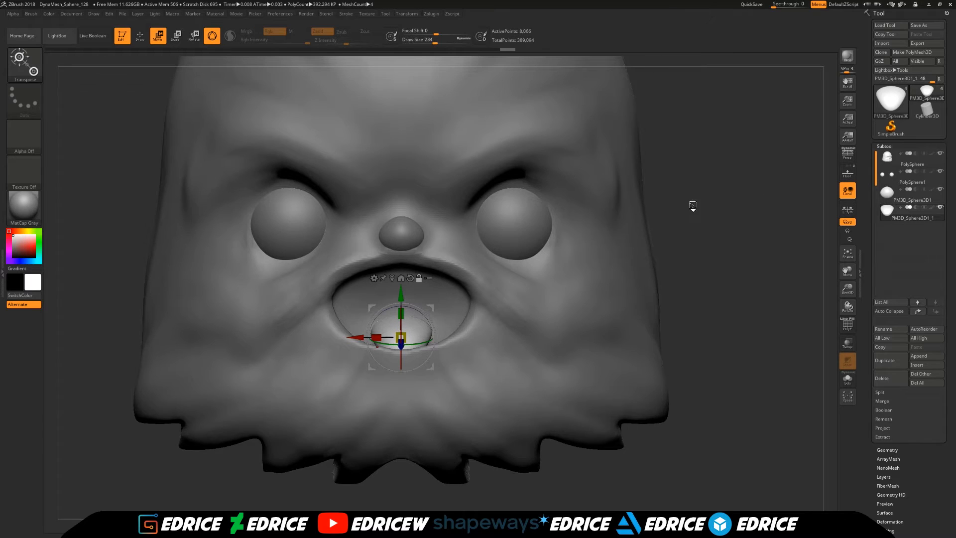
{"action": "left_click_drag", "start_coordinate": [693, 205], "coordinate": [689, 202]}
- Append a Cone3D subtool, turn it point-down, and move it over the mouth against the transparent reference
{"action": "left_click", "coordinate": [927, 357]}
{"action": "left_click", "coordinate": [765, 380]}
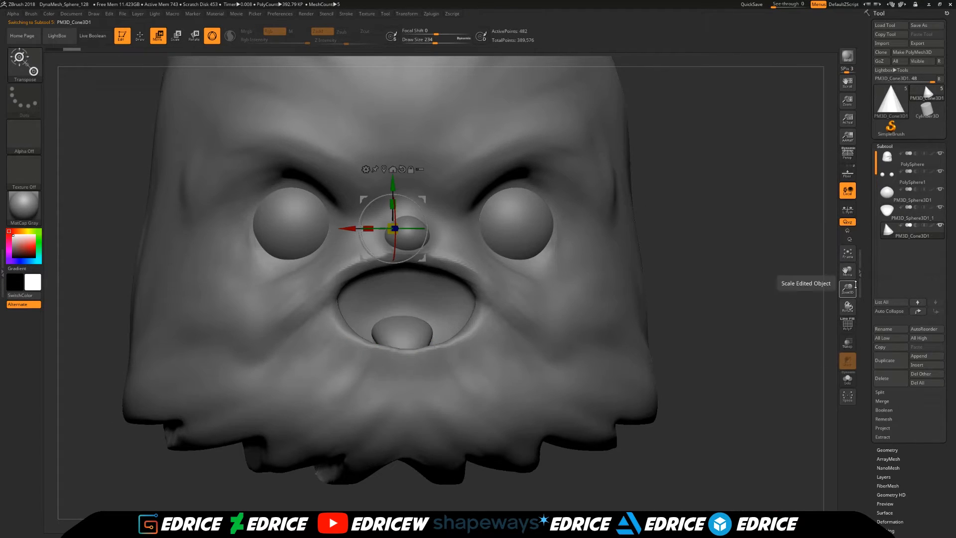
{"action": "left_click", "coordinate": [847, 343]}
{"action": "left_click", "coordinate": [140, 36]}
{"action": "left_click", "coordinate": [158, 36]}
{"action": "mouse_move", "coordinate": [426, 230]}
{"action": "left_mouse_down"}
{"action": "mouse_move", "coordinate": [359, 232]}
{"action": "mouse_move", "coordinate": [426, 218]}
{"action": "left_mouse_up"}
{"action": "left_click_drag", "start_coordinate": [364, 258], "coordinate": [321, 315]}
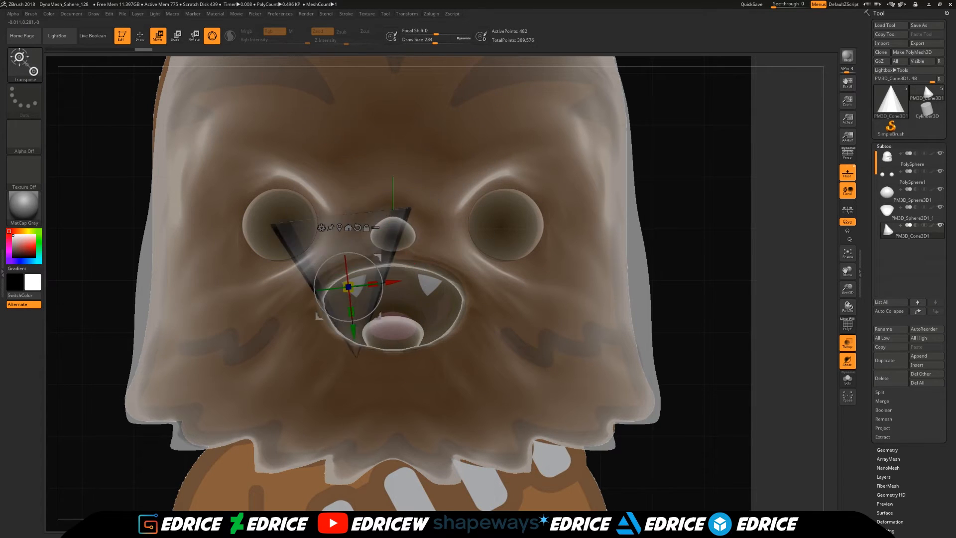
- Shrink and rotate the cone so it matches an upper fang in the reference
{"action": "left_click_drag", "start_coordinate": [697, 279], "coordinate": [776, 280], "text": "shift"}
{"action": "left_click_drag", "start_coordinate": [350, 286], "coordinate": [333, 293]}
{"action": "left_click_drag", "start_coordinate": [394, 287], "coordinate": [542, 298]}
{"action": "left_click_drag", "start_coordinate": [697, 279], "coordinate": [617, 280], "text": "shift"}
{"action": "left_click_drag", "start_coordinate": [149, 279], "coordinate": [229, 280], "text": "shift"}
{"action": "left_click_drag", "start_coordinate": [546, 292], "coordinate": [546, 286]}
{"action": "left_click_drag", "start_coordinate": [522, 324], "coordinate": [521, 320]}
{"action": "left_click_drag", "start_coordinate": [697, 279], "coordinate": [618, 279], "text": "shift"}
- Subdivide the fang and shape it inside the upper lip with the Move Topological brush at draw size 136
{"action": "key", "text": "q"}
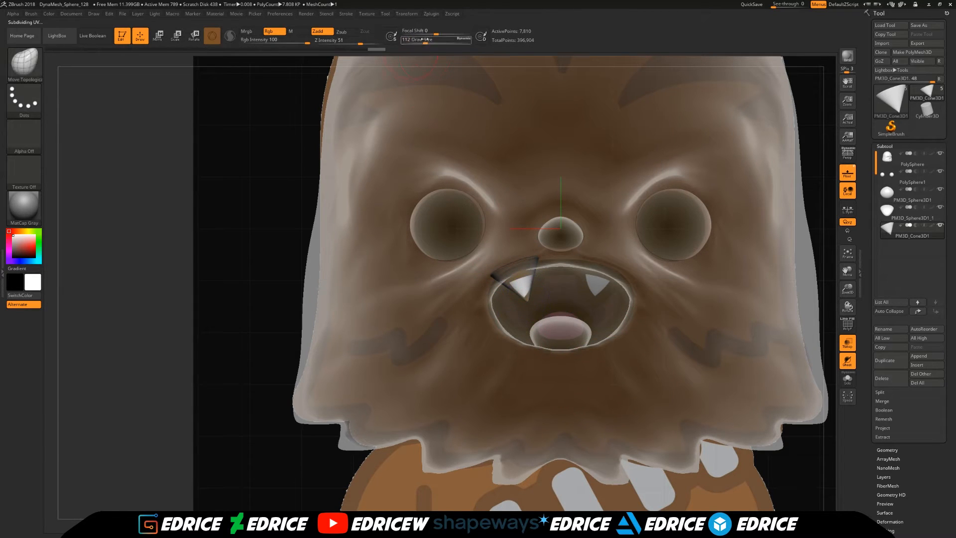
{"action": "left_click", "coordinate": [847, 343]}
{"action": "left_click_drag", "start_coordinate": [148, 392], "coordinate": [95, 392]}
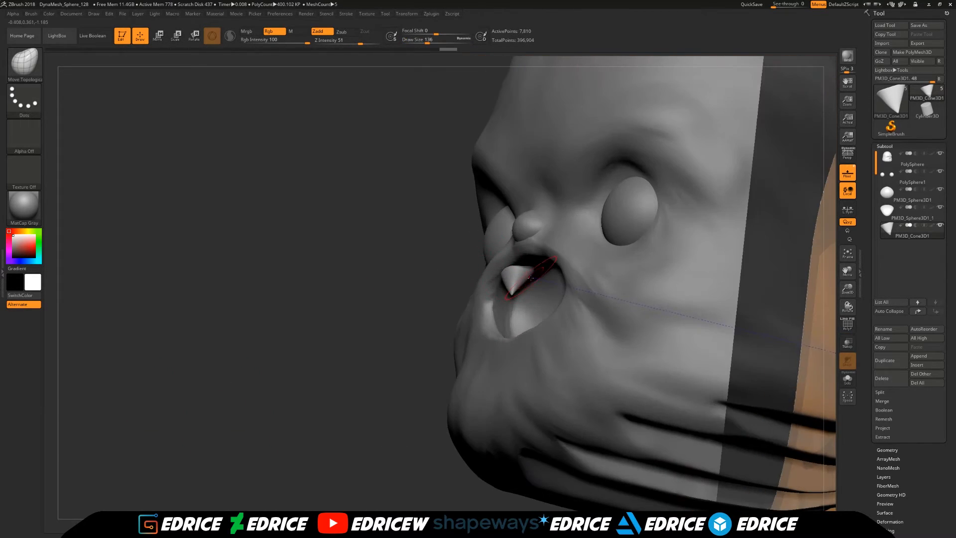
{"action": "left_click", "coordinate": [940, 225]}
{"action": "mouse_move", "coordinate": [722, 224]}
{"action": "left_mouse_down"}
{"action": "mouse_move", "coordinate": [697, 226]}
{"action": "mouse_move", "coordinate": [737, 234]}
{"action": "left_mouse_up"}
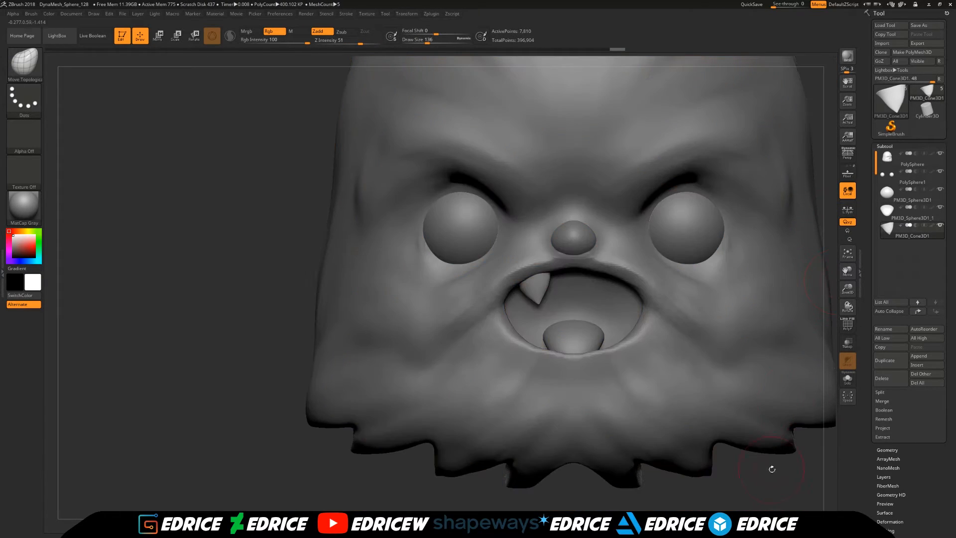
{"action": "mouse_move", "coordinate": [796, 363]}
{"action": "left_mouse_down"}
{"action": "mouse_move", "coordinate": [793, 342]}
{"action": "mouse_move", "coordinate": [782, 350]}
{"action": "left_mouse_up"}
- Duplicate the fang within its subtool, turn the copy point-up, shrink it, and place it beside the tongue on the lower lip
{"action": "left_click", "coordinate": [159, 35]}
{"action": "left_click_drag", "start_coordinate": [366, 306], "coordinate": [414, 306]}
{"action": "left_click_drag", "start_coordinate": [577, 311], "coordinate": [554, 289]}
{"action": "left_click_drag", "start_coordinate": [366, 306], "coordinate": [450, 298]}
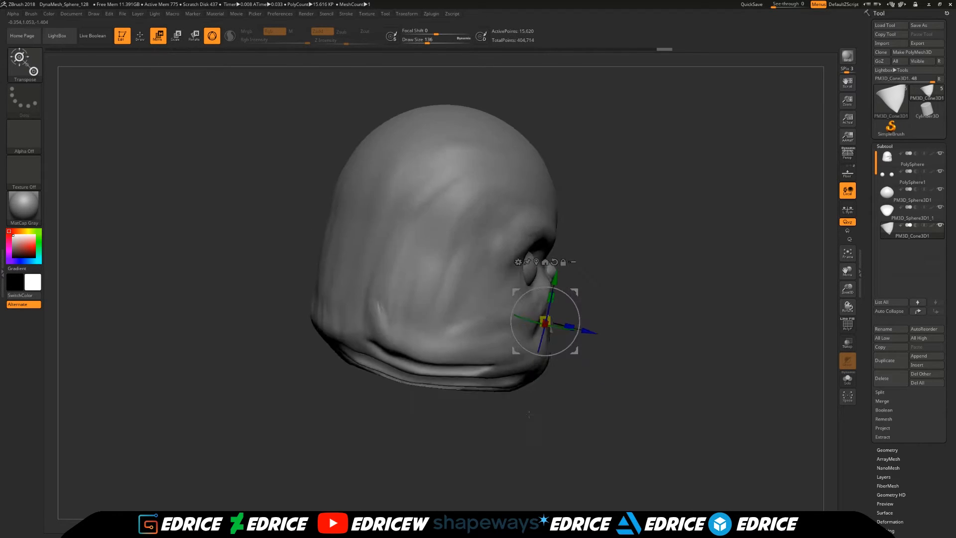
{"action": "left_click_drag", "start_coordinate": [647, 309], "coordinate": [647, 359], "text": "alt"}
{"action": "left_click_drag", "start_coordinate": [570, 299], "coordinate": [575, 311]}
{"action": "left_click_drag", "start_coordinate": [697, 308], "coordinate": [617, 309], "text": "shift"}
{"action": "left_click_drag", "start_coordinate": [554, 289], "coordinate": [526, 307]}
{"action": "left_click_drag", "start_coordinate": [100, 304], "coordinate": [224, 293]}
{"action": "left_click_drag", "start_coordinate": [532, 349], "coordinate": [527, 348]}
{"action": "left_click_drag", "start_coordinate": [819, 305], "coordinate": [805, 305], "text": "shift"}
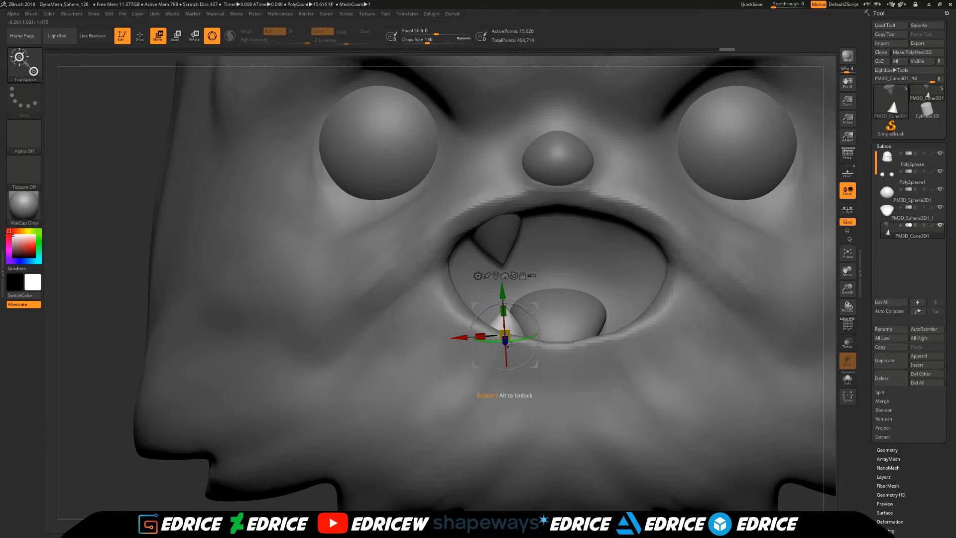
- Remove the fangs' subdivision levels and apply Mirror And Weld to create matching teeth on the other side
{"action": "key", "text": "f"}
{"action": "left_click", "coordinate": [887, 450]}
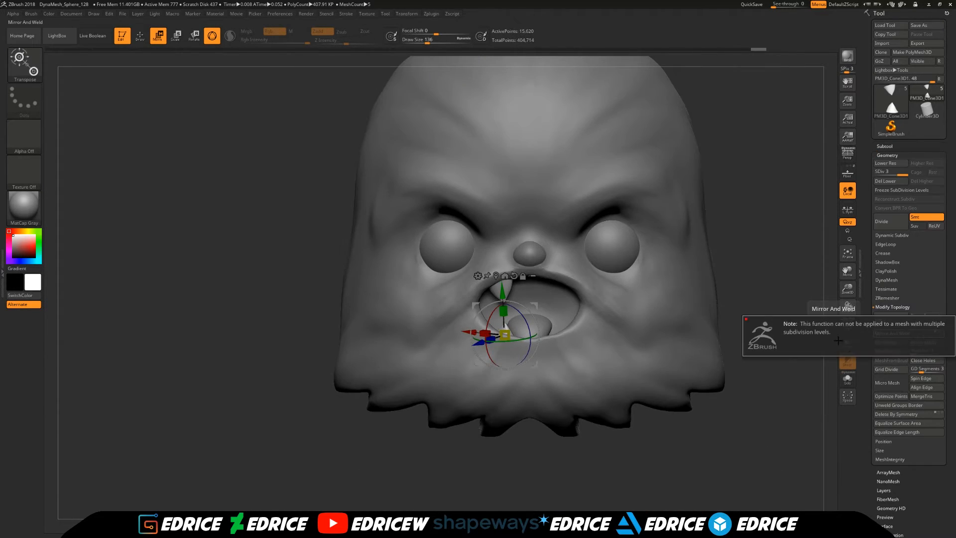
{"action": "left_click_drag", "start_coordinate": [779, 373], "coordinate": [800, 370]}
{"action": "left_click", "coordinate": [884, 147]}
- Select the head subtool and save the tool again, replacing the existing file
{"action": "left_click", "coordinate": [900, 159]}
{"action": "left_click", "coordinate": [920, 25]}
{"action": "left_click", "coordinate": [575, 314]}
{"action": "left_click", "coordinate": [500, 267]}
{"action": "left_click_drag", "start_coordinate": [777, 324], "coordinate": [756, 327], "text": "shift"}
{"action": "key", "text": "q"}
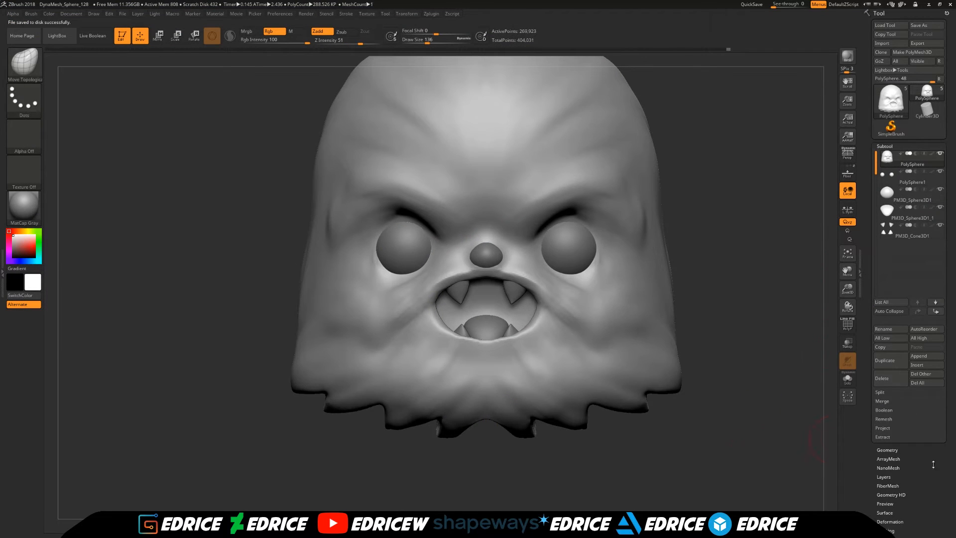
- Set the head's DynaMesh resolution to 256
{"action": "left_click", "coordinate": [889, 450]}
{"action": "left_click", "coordinate": [888, 288]}
{"action": "left_click", "coordinate": [891, 270]}
{"action": "left_click", "coordinate": [879, 298]}
- Build up and smooth fur strokes around the nose, mouth and chin with the ClayBuildup brush at draw size 136
{"action": "left_click", "coordinate": [25, 63]}
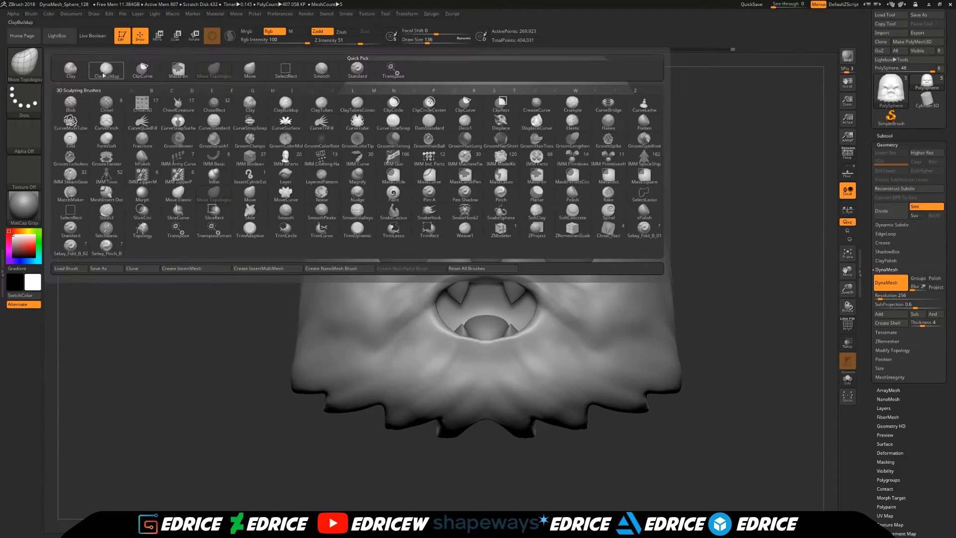
{"action": "left_click", "coordinate": [106, 74]}
{"action": "key", "text": "f"}
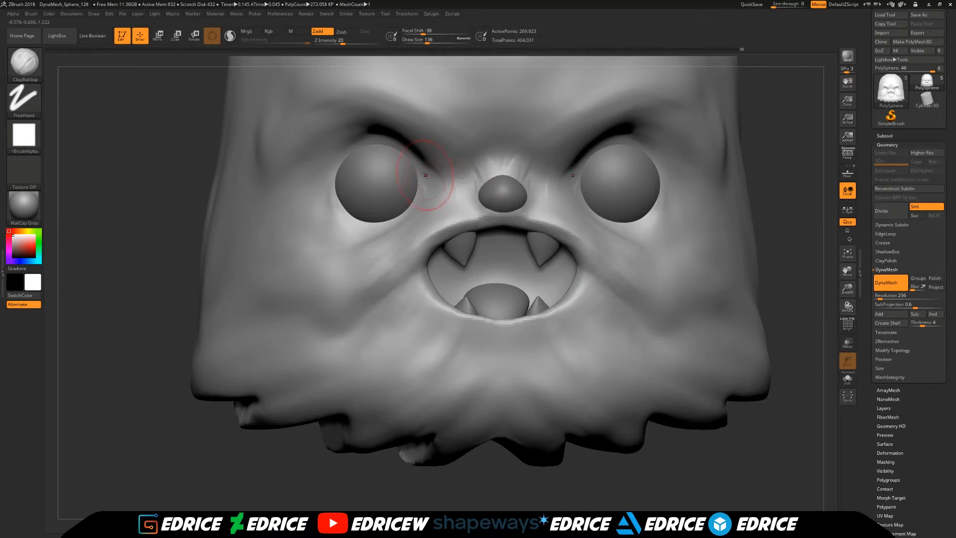
{"action": "right_click_drag", "start_coordinate": [682, 214], "coordinate": [642, 184]}
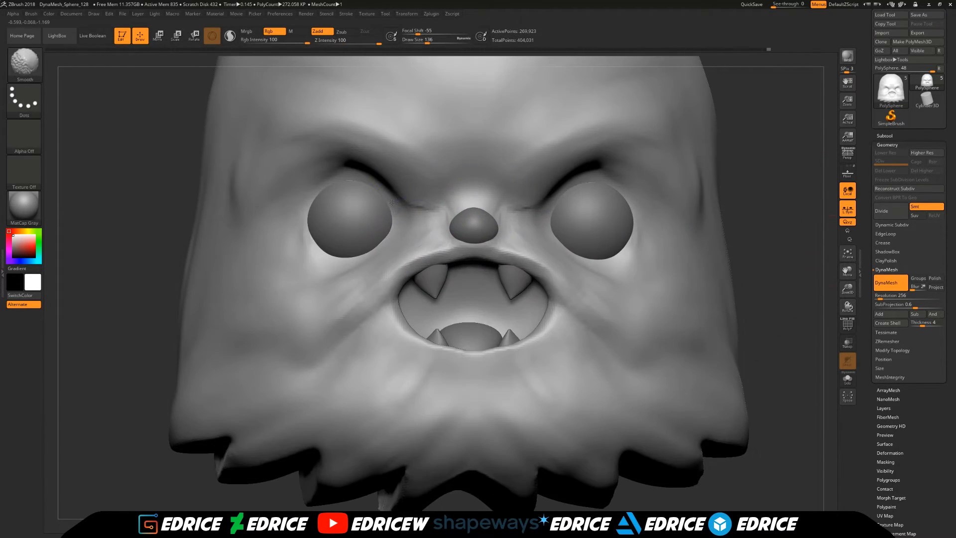
{"action": "left_click_drag", "start_coordinate": [473, 186], "coordinate": [463, 199], "text": "shift"}
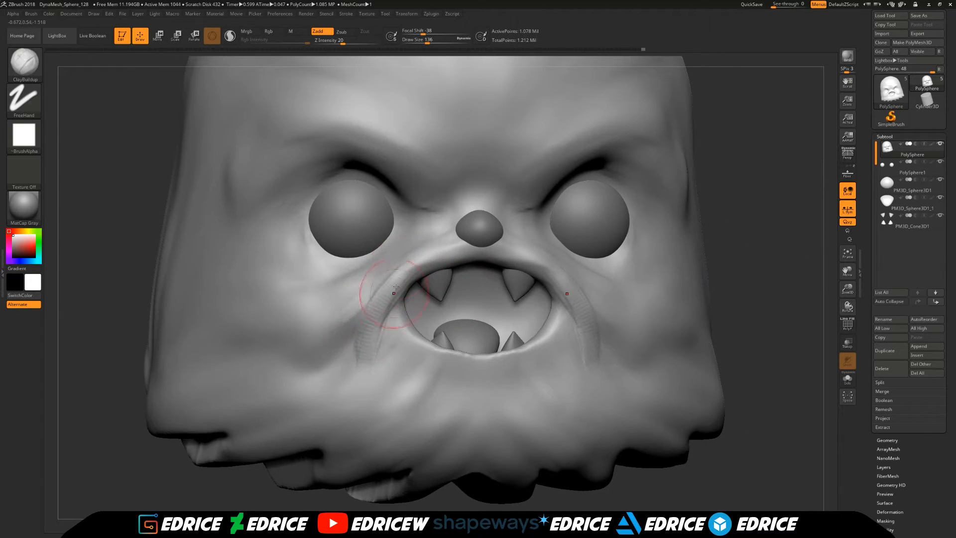
{"action": "key", "text": "b"}
{"action": "key", "text": "c"}
{"action": "key", "text": "b"}
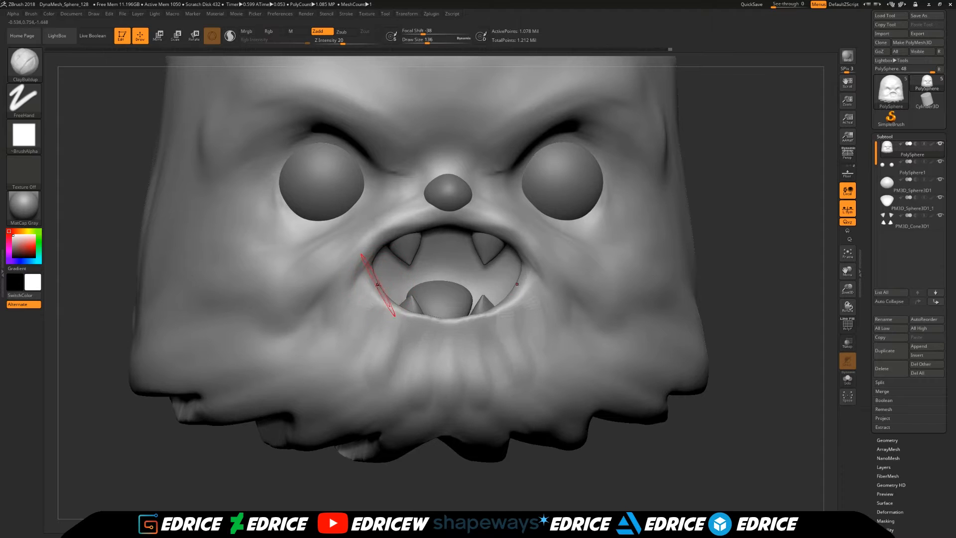
{"action": "left_click_drag", "start_coordinate": [442, 394], "coordinate": [370, 319], "text": "shift"}
- Sculpt long fur strokes over the forehead, crown and sides of the head with ClayBuildup at draw size 217
{"action": "left_click", "coordinate": [848, 253]}
{"action": "mouse_move", "coordinate": [578, 209]}
{"action": "left_mouse_down"}
{"action": "mouse_move", "coordinate": [574, 259]}
{"action": "mouse_move", "coordinate": [559, 147]}
{"action": "mouse_move", "coordinate": [557, 215]}
{"action": "left_mouse_up"}
{"action": "left_click_drag", "start_coordinate": [516, 145], "coordinate": [454, 184]}
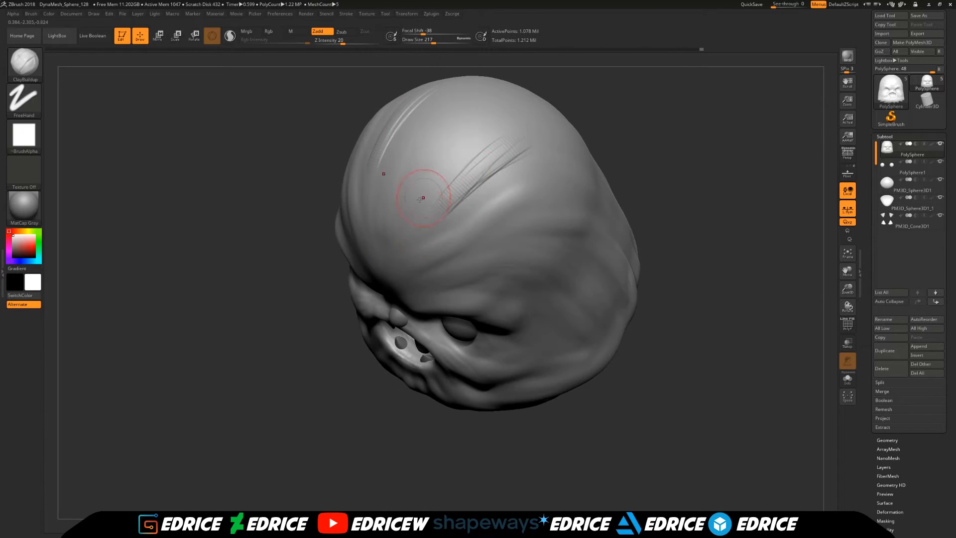
{"action": "left_click_drag", "start_coordinate": [652, 154], "coordinate": [664, 214]}
{"action": "left_click_drag", "start_coordinate": [772, 239], "coordinate": [772, 164], "text": "shift"}
{"action": "left_click_drag", "start_coordinate": [817, 343], "coordinate": [796, 234]}
{"action": "left_click_drag", "start_coordinate": [747, 279], "coordinate": [697, 284]}
{"action": "left_click_drag", "start_coordinate": [548, 294], "coordinate": [577, 326], "text": "shift"}
- Build up and smooth fur strands running over the back fringe of the head at draw size 217
{"action": "mouse_move", "coordinate": [697, 319]}
{"action": "left_mouse_down", "text": "shift"}
{"action": "mouse_move", "coordinate": [629, 378]}
{"action": "mouse_move", "coordinate": [805, 254]}
{"action": "mouse_move", "coordinate": [817, 209]}
{"action": "left_mouse_up", "text": "shift"}
{"action": "mouse_move", "coordinate": [747, 209]}
{"action": "left_mouse_down", "text": "alt"}
{"action": "mouse_move", "coordinate": [662, 306]}
{"action": "mouse_move", "coordinate": [599, 274]}
{"action": "mouse_move", "coordinate": [642, 298]}
{"action": "left_mouse_up", "text": "alt"}
{"action": "left_click_drag", "start_coordinate": [321, 327], "coordinate": [356, 262]}
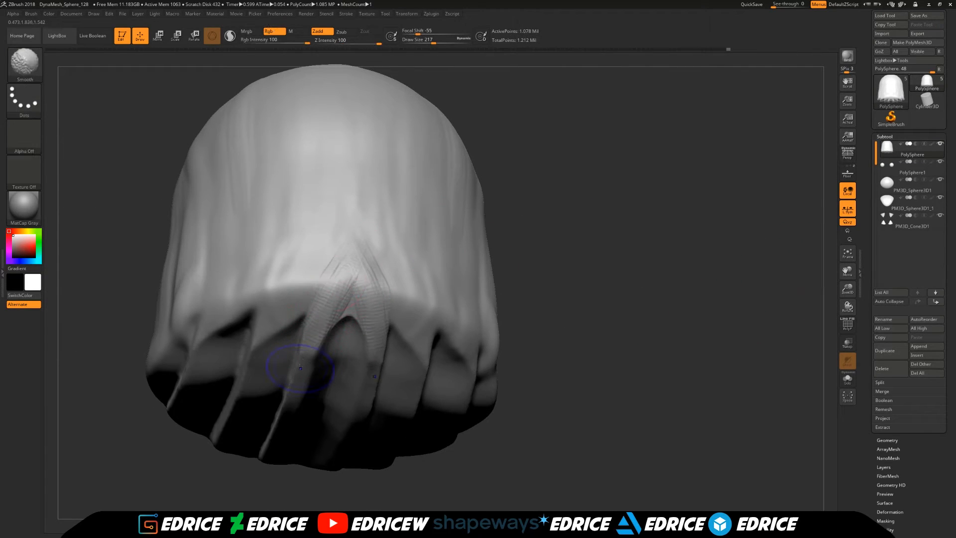
{"action": "left_click_drag", "start_coordinate": [296, 282], "coordinate": [286, 326]}
{"action": "left_click_drag", "start_coordinate": [289, 324], "coordinate": [309, 271], "text": "shift"}
- Clip a curved arch into the lower side of the head with the ClipCurve brush
{"action": "left_click_drag", "start_coordinate": [542, 271], "coordinate": [752, 252], "text": "shift"}
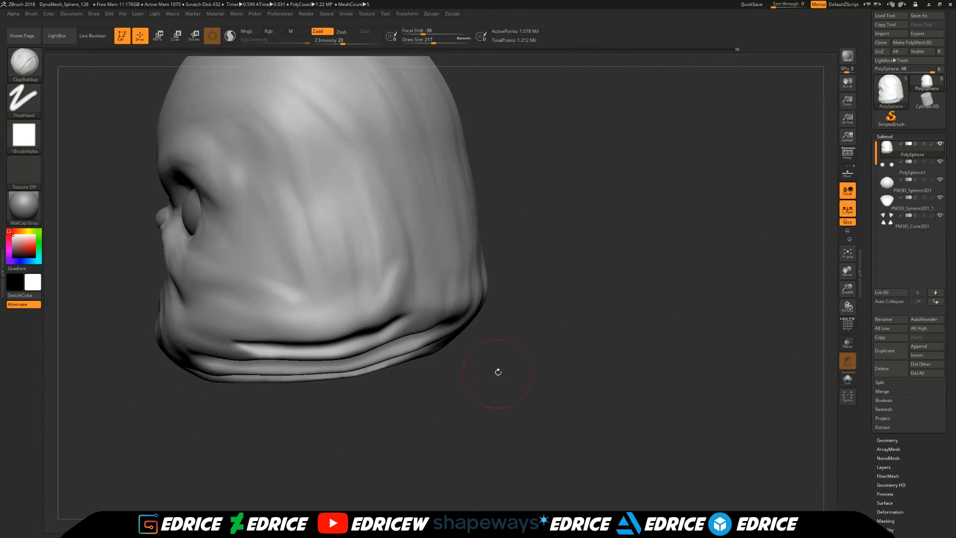
{"action": "left_click_drag", "start_coordinate": [493, 376], "coordinate": [422, 187]}
{"action": "left_click_drag", "start_coordinate": [279, 308], "coordinate": [336, 329], "text": "shift"}
{"action": "mouse_move", "coordinate": [523, 214]}
{"action": "left_mouse_down"}
{"action": "mouse_move", "coordinate": [559, 405]}
{"action": "mouse_move", "coordinate": [421, 306]}
{"action": "left_mouse_up"}
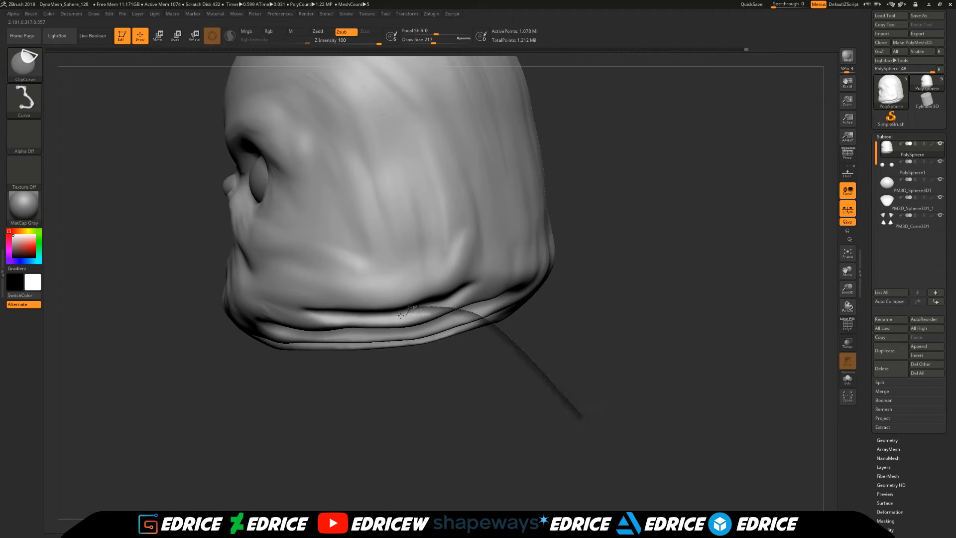
{"action": "left_click_drag", "start_coordinate": [596, 401], "coordinate": [364, 317], "text": "ctrl+shift"}
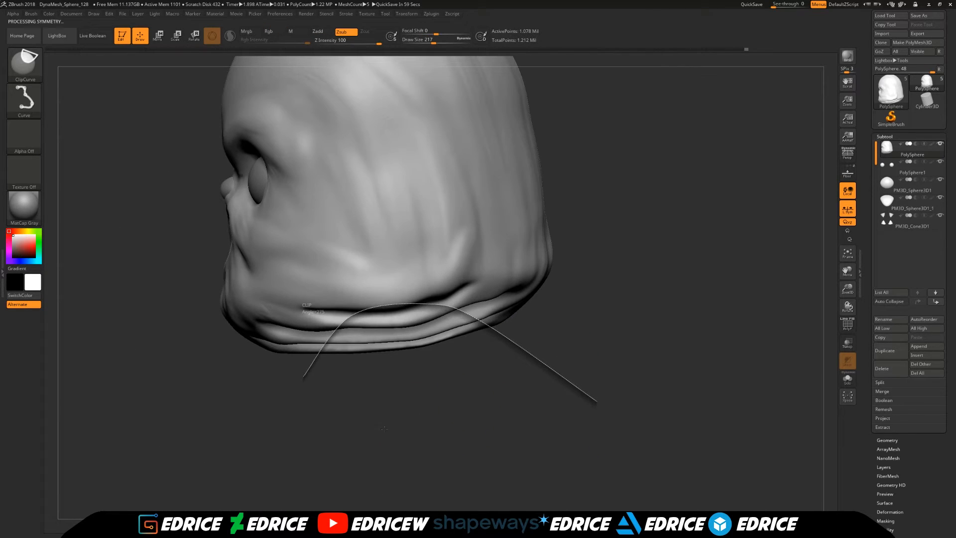
{"action": "left_click_drag", "start_coordinate": [384, 429], "coordinate": [389, 279]}
{"action": "key", "text": "super"}
- Refine the head's surface around the clipped arch with brush strokes
{"action": "mouse_move", "coordinate": [699, 393]}
{"action": "left_mouse_down", "text": "alt"}
{"action": "mouse_move", "coordinate": [708, 324]}
{"action": "mouse_move", "coordinate": [692, 354]}
{"action": "mouse_move", "coordinate": [672, 348]}
{"action": "left_mouse_up", "text": "alt"}
{"action": "mouse_move", "coordinate": [410, 219]}
{"action": "left_mouse_down"}
{"action": "mouse_move", "coordinate": [357, 236]}
{"action": "mouse_move", "coordinate": [398, 220]}
{"action": "left_mouse_up"}
{"action": "left_click_drag", "start_coordinate": [642, 349], "coordinate": [618, 319]}
{"action": "left_click_drag", "start_coordinate": [386, 222], "coordinate": [436, 216], "text": "shift"}
{"action": "left_click_drag", "start_coordinate": [433, 219], "coordinate": [466, 230]}
{"action": "mouse_move", "coordinate": [577, 239]}
{"action": "left_mouse_down", "text": "shift"}
{"action": "mouse_move", "coordinate": [613, 323]}
{"action": "mouse_move", "coordinate": [690, 343]}
{"action": "mouse_move", "coordinate": [692, 363]}
{"action": "left_mouse_up", "text": "shift"}
{"action": "left_click_drag", "start_coordinate": [667, 258], "coordinate": [576, 237], "text": "shift"}
- Select the nose subtool, subdivide it, and carve creases into it with the DamStandard brush at draw size 108
{"action": "mouse_move", "coordinate": [847, 289]}
{"action": "left_mouse_down"}
{"action": "mouse_move", "coordinate": [847, 269]}
{"action": "mouse_move", "coordinate": [320, 160]}
{"action": "left_mouse_up"}
{"action": "key", "text": "b"}
{"action": "key", "text": "d"}
{"action": "key", "text": "s"}
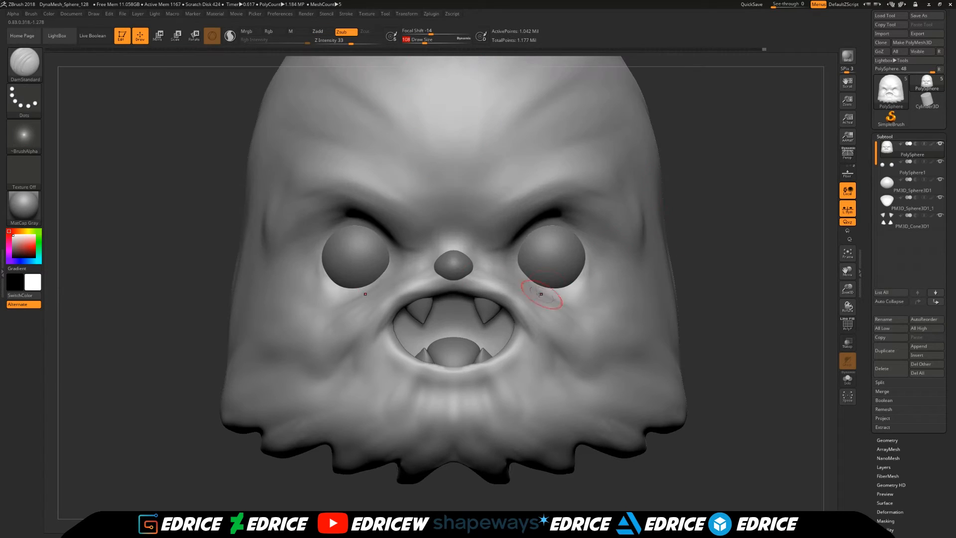
{"action": "left_click", "coordinate": [461, 266], "text": "alt"}
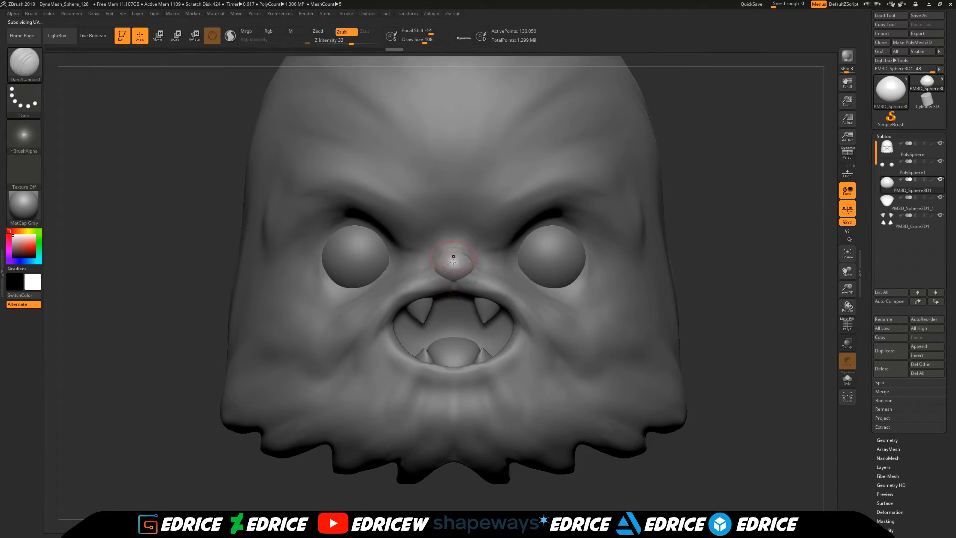
{"action": "right_click_drag", "start_coordinate": [453, 254], "coordinate": [454, 238]}
{"action": "left_click_drag", "start_coordinate": [457, 268], "coordinate": [454, 238]}
{"action": "key", "text": "ctrl+d"}
{"action": "right_click_drag", "start_coordinate": [454, 256], "coordinate": [500, 220]}
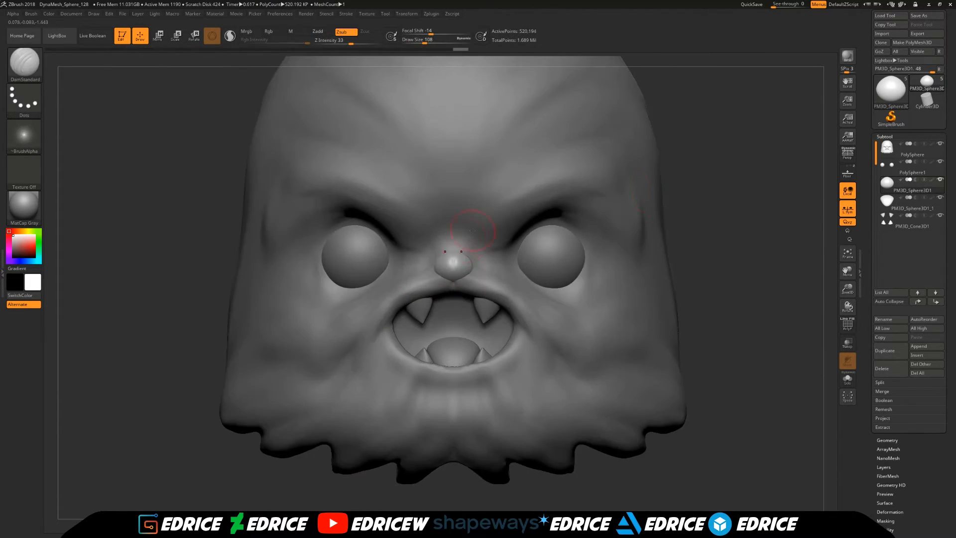
{"action": "left_click_drag", "start_coordinate": [444, 275], "coordinate": [444, 274]}
{"action": "mouse_move", "coordinate": [443, 274]}
{"action": "right_mouse_down"}
{"action": "mouse_move", "coordinate": [490, 259]}
{"action": "mouse_move", "coordinate": [378, 368]}
{"action": "right_mouse_up"}
- Return to the head subtool and pull fur tips out around the side arch with the SnakeHook brush at draw size 145
{"action": "left_click", "coordinate": [471, 284], "text": "alt"}
{"action": "right_click_drag", "start_coordinate": [347, 410], "coordinate": [372, 272]}
{"action": "mouse_move", "coordinate": [296, 277]}
{"action": "right_mouse_down", "text": "shift"}
{"action": "mouse_move", "coordinate": [438, 239]}
{"action": "mouse_move", "coordinate": [319, 234]}
{"action": "right_mouse_up", "text": "shift"}
{"action": "mouse_move", "coordinate": [459, 277]}
{"action": "right_mouse_down", "text": "shift"}
{"action": "mouse_move", "coordinate": [706, 211]}
{"action": "mouse_move", "coordinate": [776, 239]}
{"action": "right_mouse_up", "text": "shift"}
{"action": "mouse_move", "coordinate": [746, 329]}
{"action": "right_mouse_down"}
{"action": "mouse_move", "coordinate": [653, 348]}
{"action": "mouse_move", "coordinate": [115, 124]}
{"action": "right_mouse_up"}
{"action": "left_click", "coordinate": [30, 69]}
{"action": "left_click", "coordinate": [325, 269]}
{"action": "right_click_drag", "start_coordinate": [436, 215], "coordinate": [309, 279], "text": "shift"}
{"action": "left_click_drag", "start_coordinate": [425, 40], "coordinate": [428, 40]}
{"action": "left_click_drag", "start_coordinate": [326, 351], "coordinate": [316, 363]}
{"action": "right_click_drag", "start_coordinate": [219, 371], "coordinate": [362, 384]}
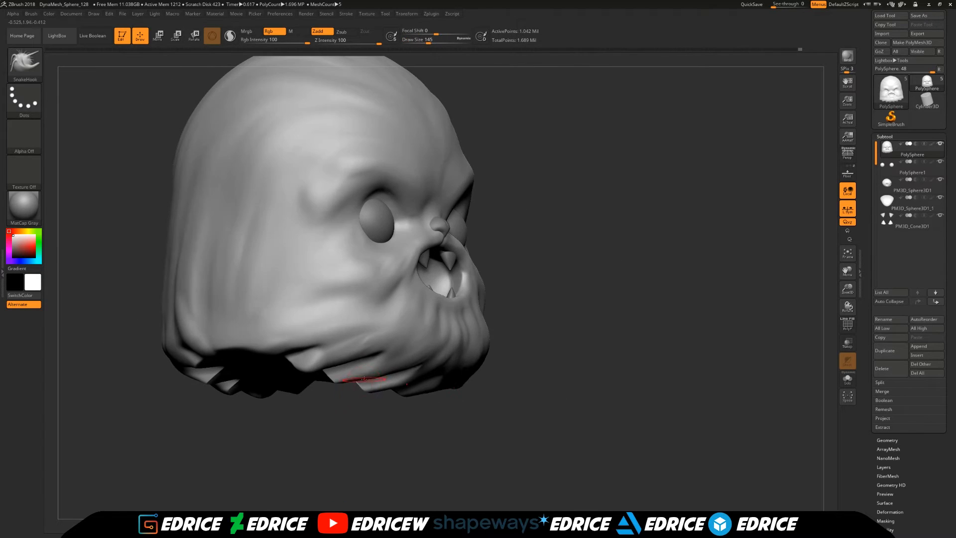
- Pull more fur tips down along the back and side of the lower fringe with the SnakeHook brush, and turn on perspective
{"action": "mouse_move", "coordinate": [327, 470]}
{"action": "right_mouse_down"}
{"action": "mouse_move", "coordinate": [338, 438]}
{"action": "mouse_move", "coordinate": [335, 463]}
{"action": "right_mouse_up"}
{"action": "left_click_drag", "start_coordinate": [349, 386], "coordinate": [338, 395]}
{"action": "right_click_drag", "start_coordinate": [279, 438], "coordinate": [328, 393]}
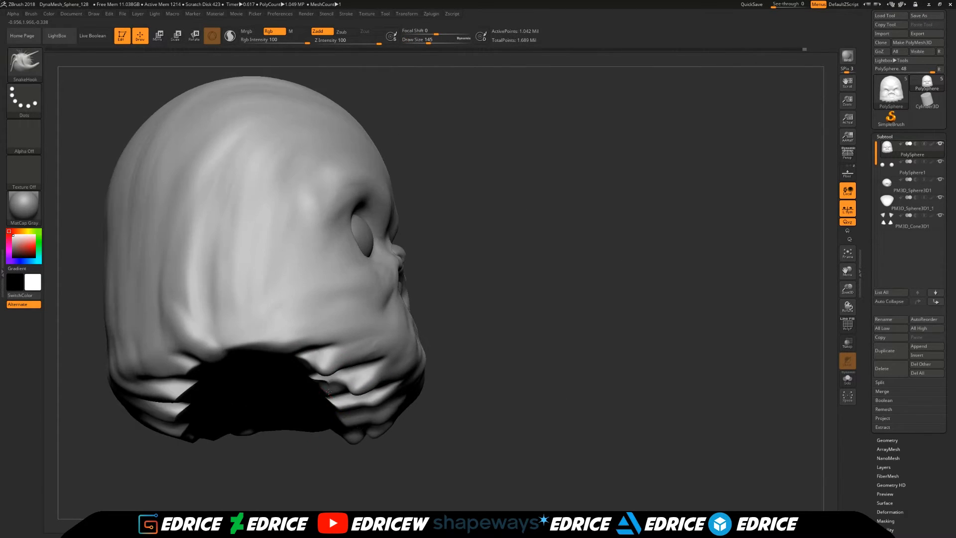
{"action": "mouse_move", "coordinate": [408, 463]}
{"action": "right_mouse_down"}
{"action": "mouse_move", "coordinate": [365, 484]}
{"action": "mouse_move", "coordinate": [360, 428]}
{"action": "right_mouse_up"}
{"action": "right_click_drag", "start_coordinate": [448, 448], "coordinate": [597, 389]}
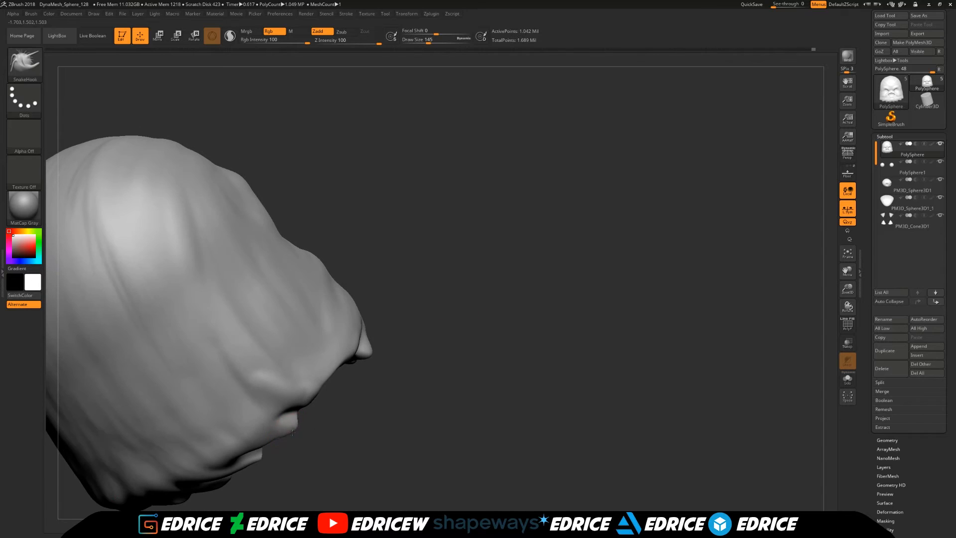
{"action": "right_click_drag", "start_coordinate": [829, 286], "coordinate": [900, 221], "text": "alt"}
{"action": "left_click_drag", "start_coordinate": [572, 424], "coordinate": [463, 319]}
{"action": "left_click_drag", "start_coordinate": [598, 299], "coordinate": [657, 399]}
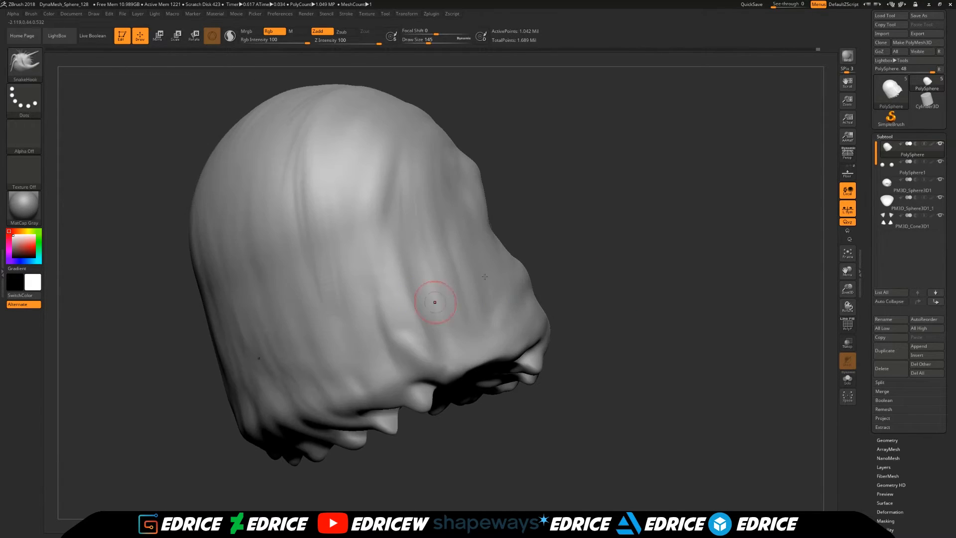
{"action": "left_click_drag", "start_coordinate": [597, 374], "coordinate": [488, 378], "text": "shift"}
{"action": "left_click", "coordinate": [848, 154]}
{"action": "mouse_move", "coordinate": [737, 299]}
{"action": "left_mouse_down"}
{"action": "mouse_move", "coordinate": [806, 277]}
{"action": "mouse_move", "coordinate": [747, 296]}
{"action": "mouse_move", "coordinate": [707, 226]}
{"action": "left_mouse_up"}
- Select the fangs subtool, subdivide it, and isolate it from the other subtools
{"action": "left_click", "coordinate": [25, 64]}
{"action": "left_click", "coordinate": [912, 224]}
{"action": "key", "text": "ctrl+d"}
{"action": "left_click", "coordinate": [940, 215]}
- Build up the surfaces of the four fangs with the ClayBuildup brush at draw size 37
{"action": "left_click", "coordinate": [25, 64]}
{"action": "left_click", "coordinate": [142, 71]}
{"action": "mouse_move", "coordinate": [523, 194]}
{"action": "left_mouse_down", "text": "shift"}
{"action": "mouse_move", "coordinate": [393, 192]}
{"action": "mouse_move", "coordinate": [464, 232]}
{"action": "left_mouse_up", "text": "shift"}
{"action": "left_click_drag", "start_coordinate": [193, 267], "coordinate": [209, 309]}
{"action": "left_click_drag", "start_coordinate": [279, 319], "coordinate": [298, 327]}
{"action": "left_click_drag", "start_coordinate": [225, 244], "coordinate": [218, 299]}
{"action": "mouse_move", "coordinate": [257, 324]}
{"action": "left_mouse_down"}
{"action": "mouse_move", "coordinate": [254, 391]}
{"action": "mouse_move", "coordinate": [271, 399]}
{"action": "left_mouse_up"}
{"action": "left_click_drag", "start_coordinate": [223, 394], "coordinate": [219, 447]}
{"action": "left_click_drag", "start_coordinate": [332, 373], "coordinate": [334, 408], "text": "shift"}
{"action": "left_click_drag", "start_coordinate": [408, 339], "coordinate": [336, 373]}
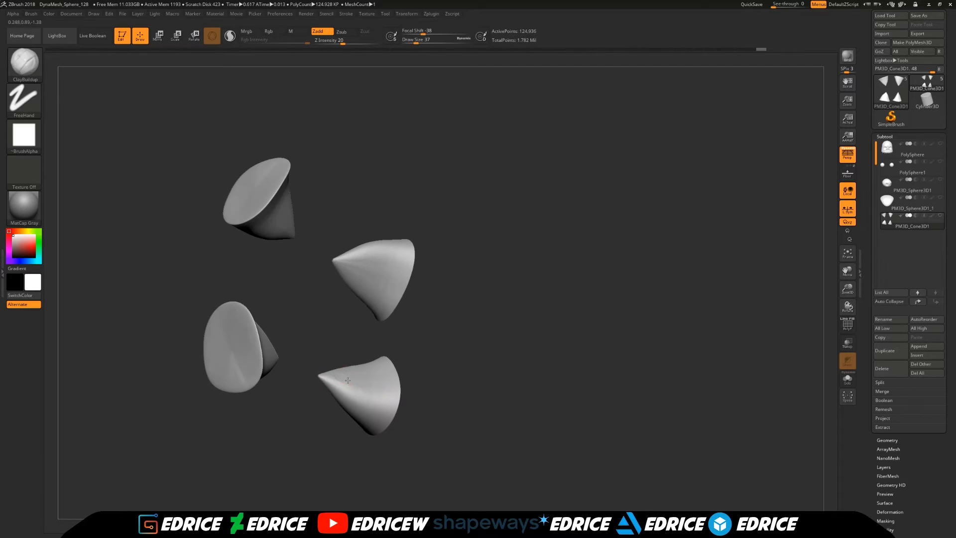
{"action": "left_click_drag", "start_coordinate": [414, 350], "coordinate": [418, 326]}
{"action": "left_click_drag", "start_coordinate": [366, 269], "coordinate": [374, 294], "text": "shift"}
{"action": "mouse_move", "coordinate": [299, 279]}
{"action": "left_mouse_down"}
{"action": "mouse_move", "coordinate": [383, 227]}
{"action": "mouse_move", "coordinate": [356, 249]}
{"action": "left_mouse_up"}
{"action": "left_click_drag", "start_coordinate": [239, 211], "coordinate": [263, 244], "text": "shift"}
{"action": "mouse_move", "coordinate": [293, 286]}
{"action": "left_mouse_down"}
{"action": "mouse_move", "coordinate": [346, 232]}
{"action": "mouse_move", "coordinate": [319, 284]}
{"action": "left_mouse_up"}
- Flatten facets into the sides of the fangs with the hPolish brush at draw size 44
{"action": "key", "text": "b"}
{"action": "left_click", "coordinate": [285, 159]}
{"action": "mouse_move", "coordinate": [277, 237]}
{"action": "left_mouse_down"}
{"action": "mouse_move", "coordinate": [316, 311]}
{"action": "mouse_move", "coordinate": [324, 274]}
{"action": "left_mouse_up"}
{"action": "mouse_move", "coordinate": [296, 276]}
{"action": "left_mouse_down"}
{"action": "mouse_move", "coordinate": [295, 292]}
{"action": "mouse_move", "coordinate": [324, 254]}
{"action": "mouse_move", "coordinate": [344, 279]}
{"action": "left_mouse_up"}
{"action": "left_click_drag", "start_coordinate": [299, 200], "coordinate": [301, 214]}
{"action": "mouse_move", "coordinate": [343, 254]}
{"action": "left_mouse_down"}
{"action": "mouse_move", "coordinate": [324, 244]}
{"action": "mouse_move", "coordinate": [338, 249]}
{"action": "left_mouse_up"}
{"action": "mouse_move", "coordinate": [353, 181]}
{"action": "left_mouse_down"}
{"action": "mouse_move", "coordinate": [355, 194]}
{"action": "mouse_move", "coordinate": [339, 172]}
{"action": "left_mouse_up"}
{"action": "left_click_drag", "start_coordinate": [306, 249], "coordinate": [291, 289]}
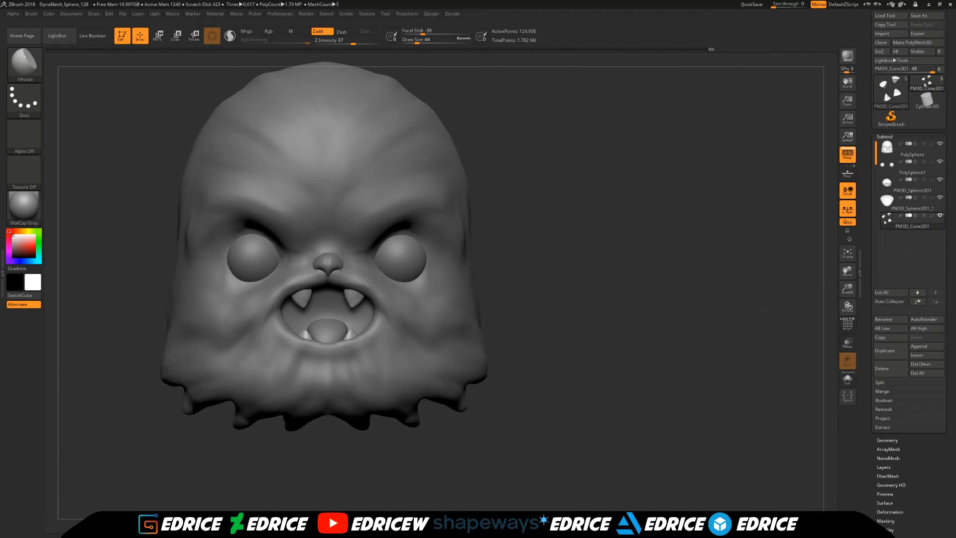
- Return to the head subtool and refine the face around the nose and mouth with the ClayBuildup brush
{"action": "left_click", "coordinate": [885, 156]}
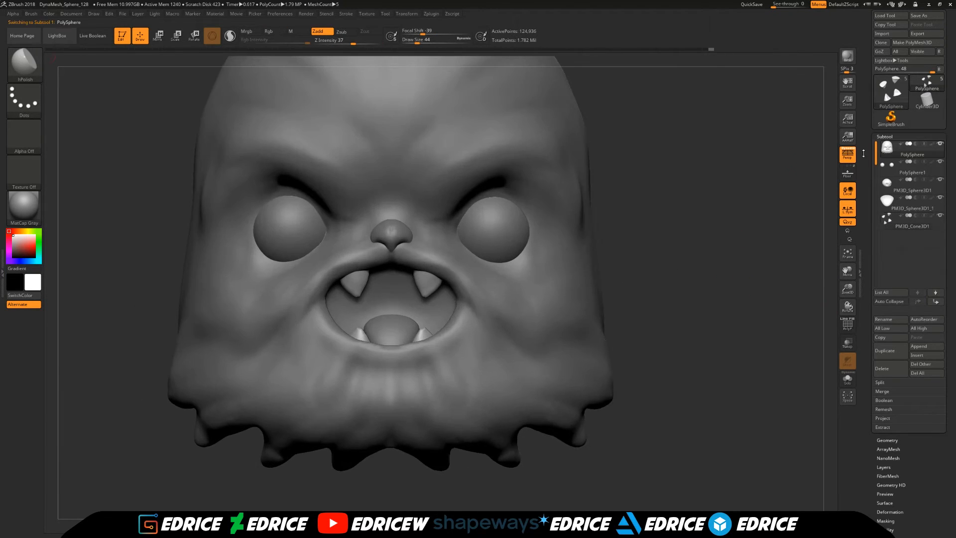
{"action": "left_click_drag", "start_coordinate": [645, 158], "coordinate": [663, 162]}
{"action": "key", "text": "b"}
{"action": "key", "text": "c"}
{"action": "key", "text": "b"}
{"action": "left_click_drag", "start_coordinate": [353, 262], "coordinate": [326, 278], "text": "shift"}
{"action": "left_click_drag", "start_coordinate": [633, 167], "coordinate": [662, 164]}
{"action": "left_click_drag", "start_coordinate": [332, 223], "coordinate": [326, 217], "text": "shift"}
{"action": "left_click_drag", "start_coordinate": [625, 188], "coordinate": [629, 214]}
- Select the tongue subtool, subdivide it twice, isolate it, and carve creases into it with the DamStandard brush at draw size 108
{"action": "left_click", "coordinate": [383, 310], "text": "alt"}
{"action": "key", "text": "ctrl+d"}
{"action": "key", "text": "ctrl+d"}
{"action": "left_click", "coordinate": [940, 197]}
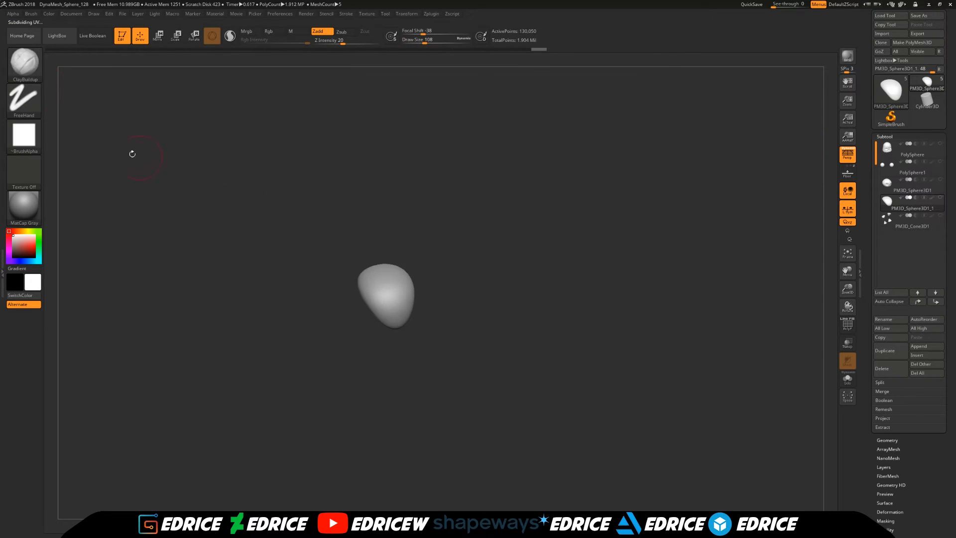
{"action": "left_click_drag", "start_coordinate": [248, 198], "coordinate": [278, 209]}
{"action": "key", "text": "b"}
{"action": "key", "text": "d"}
{"action": "key", "text": "s"}
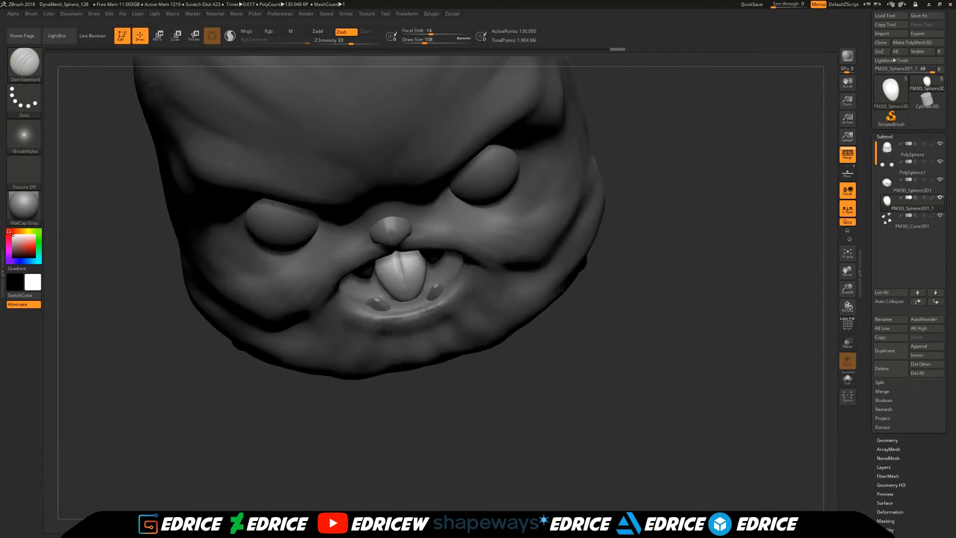
{"action": "left_click_drag", "start_coordinate": [687, 234], "coordinate": [696, 194]}
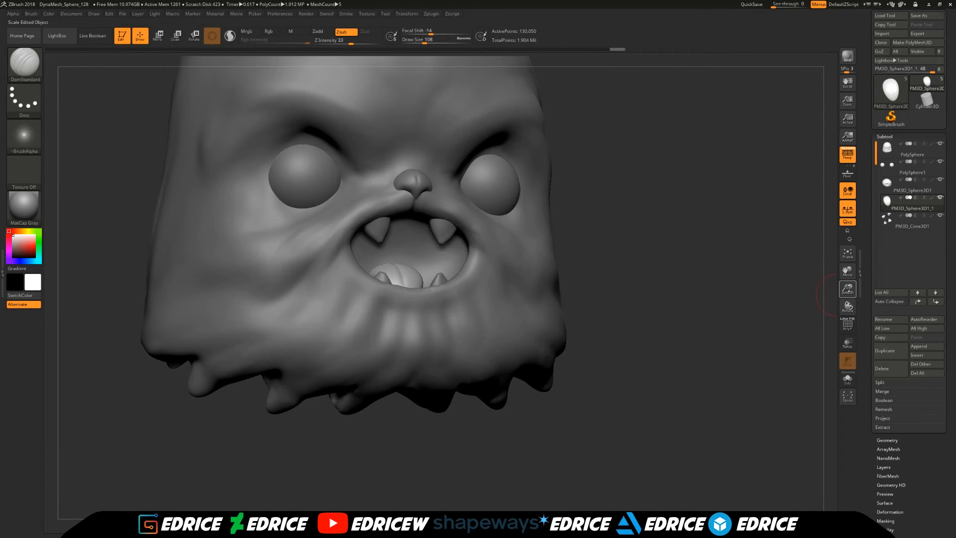
- Return to the head subtool, carve fur creases across the cheeks with the DamStandard brush at draw size 108, and smooth them
{"action": "left_click_drag", "start_coordinate": [570, 206], "coordinate": [248, 287]}
{"action": "key", "text": "shift"}
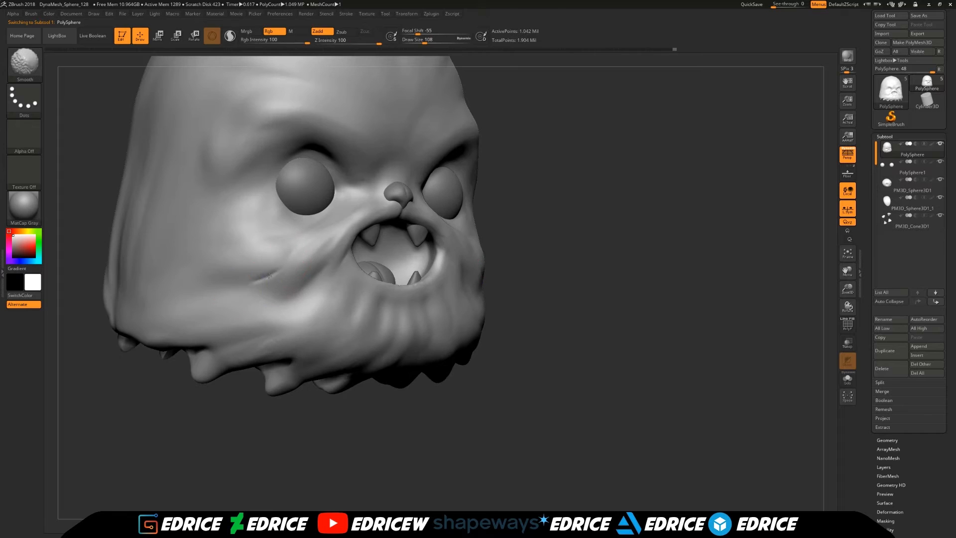
{"action": "mouse_move", "coordinate": [563, 229]}
{"action": "left_mouse_down"}
{"action": "mouse_move", "coordinate": [523, 261]}
{"action": "mouse_move", "coordinate": [431, 275]}
{"action": "left_mouse_up"}
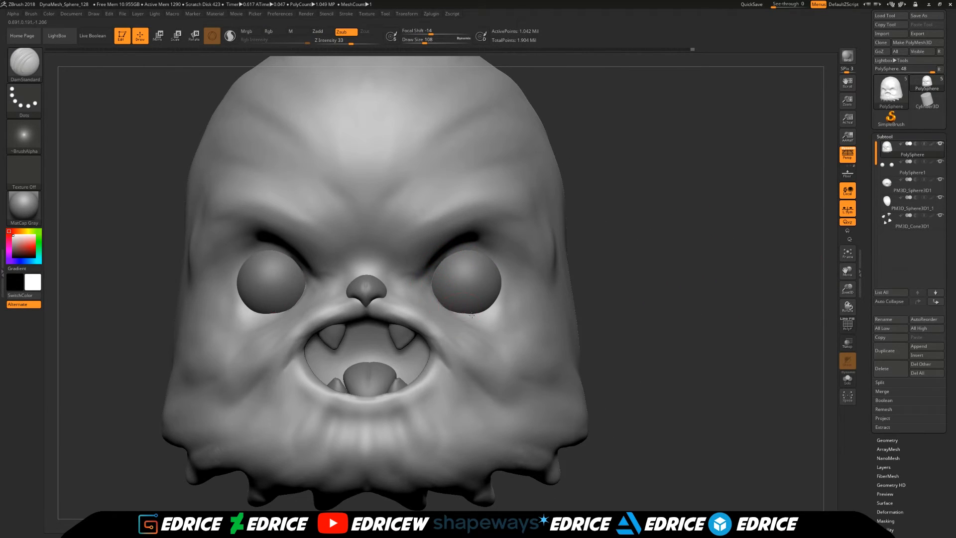
{"action": "left_click_drag", "start_coordinate": [737, 239], "coordinate": [608, 218]}
{"action": "left_click_drag", "start_coordinate": [279, 249], "coordinate": [364, 264]}
{"action": "left_click_drag", "start_coordinate": [486, 260], "coordinate": [512, 281]}
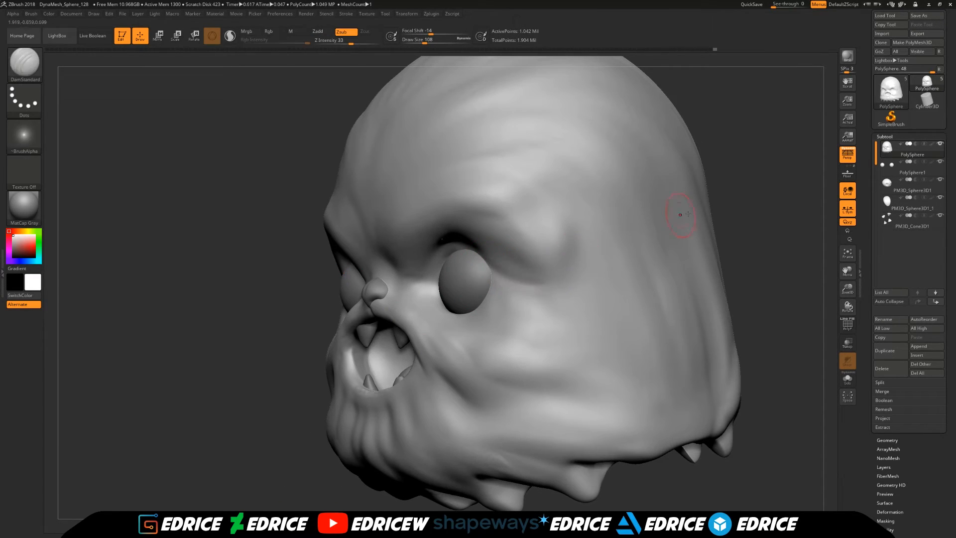
{"action": "left_click_drag", "start_coordinate": [776, 249], "coordinate": [697, 259]}
{"action": "left_click_drag", "start_coordinate": [279, 269], "coordinate": [378, 279]}
{"action": "left_click_drag", "start_coordinate": [224, 273], "coordinate": [299, 279], "text": "shift"}
{"action": "key", "text": "shift"}
{"action": "mouse_move", "coordinate": [697, 279]}
{"action": "left_mouse_down"}
{"action": "mouse_move", "coordinate": [677, 268]}
{"action": "mouse_move", "coordinate": [777, 271]}
{"action": "left_mouse_up"}
- Build up the fur beside and below the eyes with the ClayBuildup brush at draw size 108 and smooth it
{"action": "left_click", "coordinate": [25, 64]}
{"action": "left_click", "coordinate": [214, 102]}
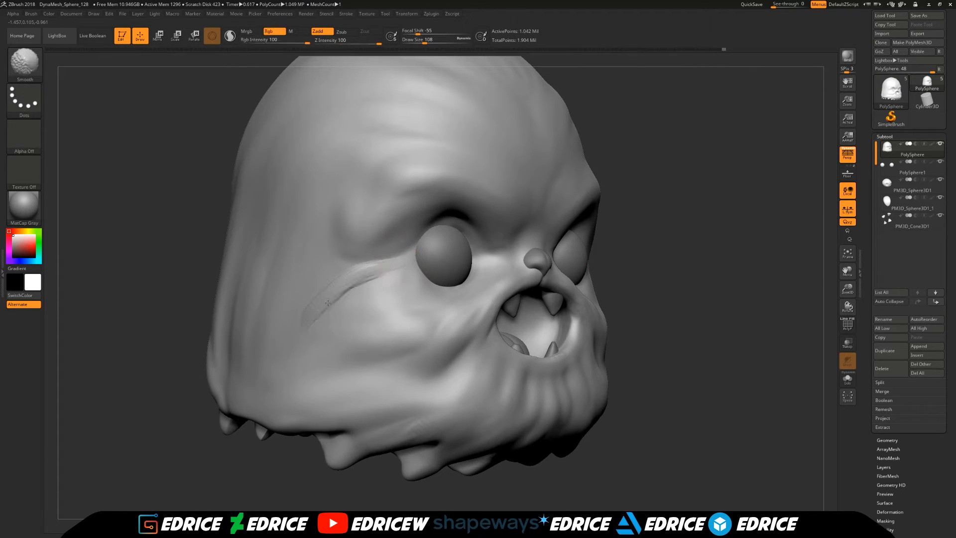
{"action": "left_click_drag", "start_coordinate": [685, 282], "coordinate": [417, 301]}
{"action": "key", "text": "shift"}
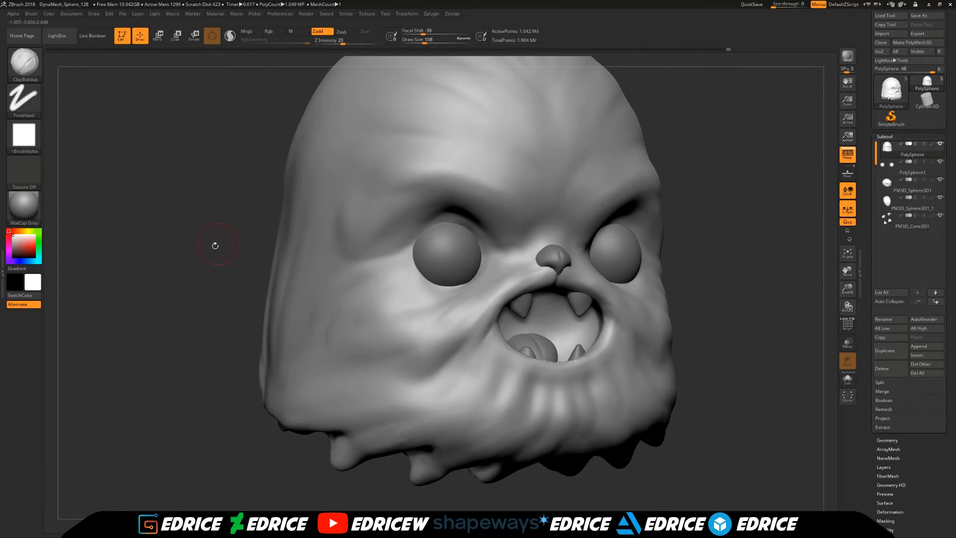
{"action": "left_click_drag", "start_coordinate": [240, 232], "coordinate": [316, 240]}
{"action": "key", "text": "shift"}
{"action": "left_click_drag", "start_coordinate": [682, 249], "coordinate": [473, 238], "text": "shift"}
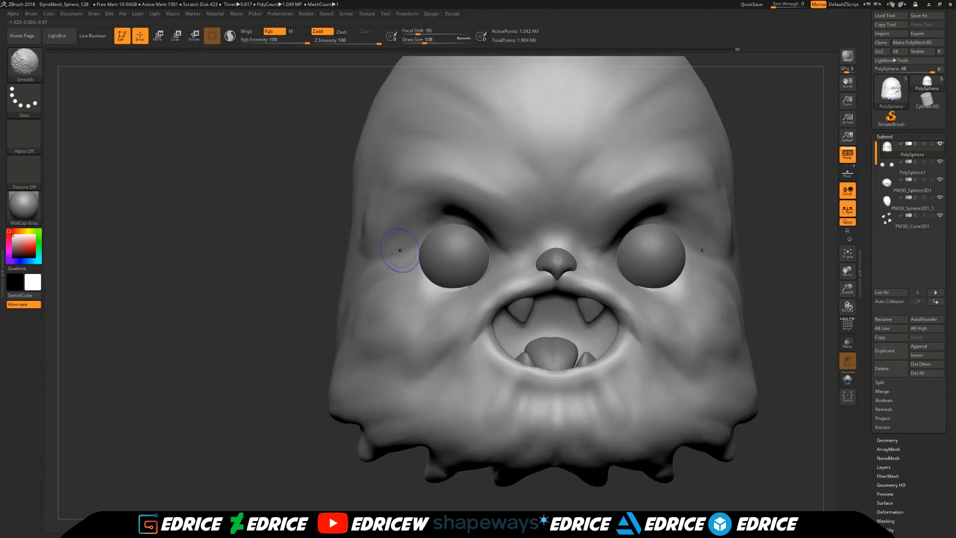
- Flatten the underside behind the front fringe tips with the hPolish brush at draw size 154, and remesh the head with DynaMesh
{"action": "left_click_drag", "start_coordinate": [849, 284], "coordinate": [849, 249]}
{"action": "mouse_move", "coordinate": [647, 324]}
{"action": "left_mouse_down"}
{"action": "mouse_move", "coordinate": [622, 249]}
{"action": "mouse_move", "coordinate": [558, 134]}
{"action": "left_mouse_up"}
{"action": "key", "text": "b"}
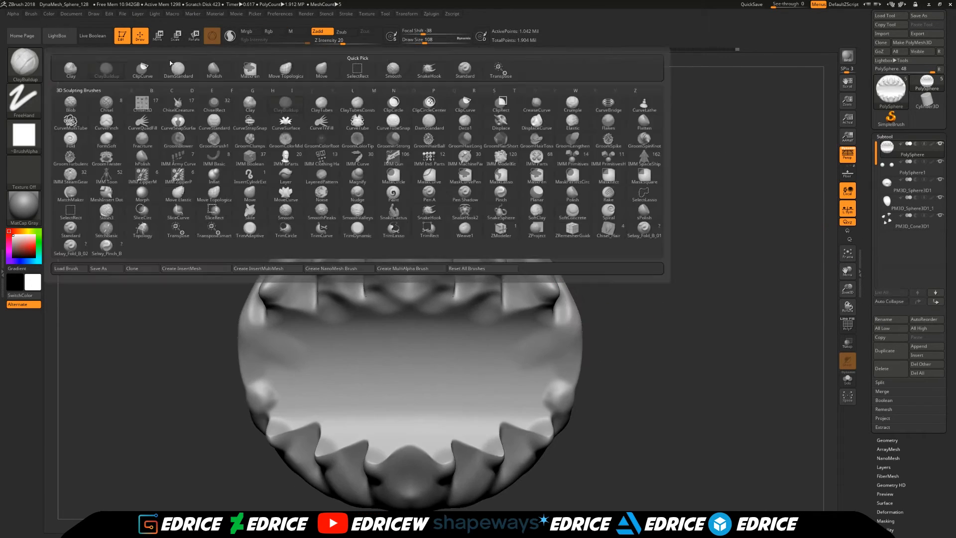
{"action": "key", "text": "h"}
{"action": "key", "text": "p"}
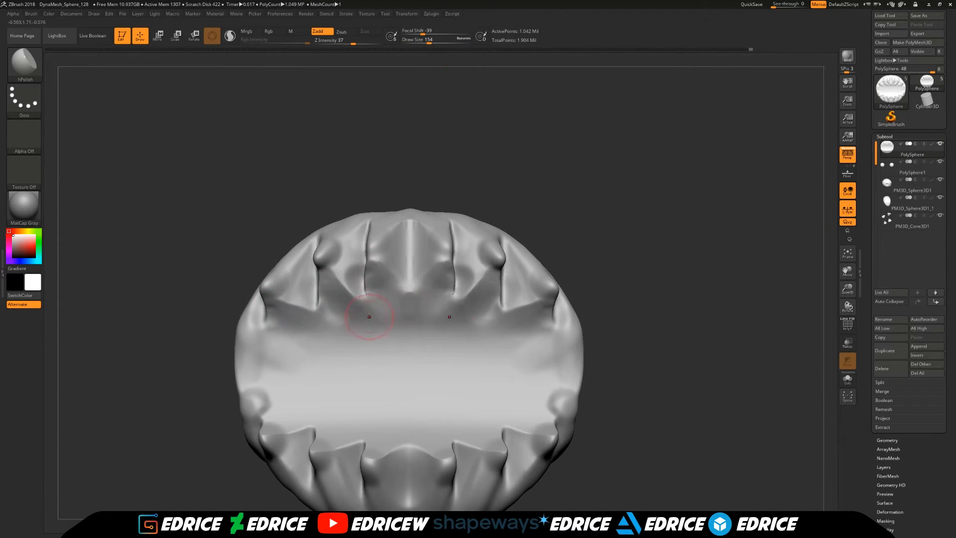
{"action": "left_click_drag", "start_coordinate": [369, 318], "coordinate": [373, 301]}
{"action": "left_click_drag", "start_coordinate": [553, 219], "coordinate": [590, 212]}
{"action": "left_click_drag", "start_coordinate": [585, 201], "coordinate": [597, 261], "text": "ctrl"}
{"action": "mouse_move", "coordinate": [468, 198]}
{"action": "left_mouse_down"}
{"action": "mouse_move", "coordinate": [503, 196]}
{"action": "mouse_move", "coordinate": [488, 212]}
{"action": "mouse_move", "coordinate": [461, 205]}
{"action": "left_mouse_up"}
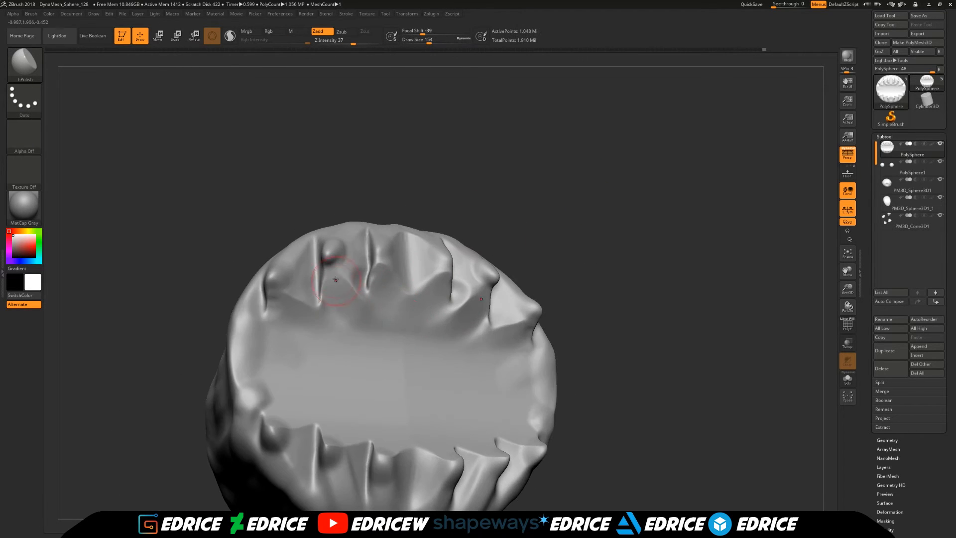
- Polish and smooth the inner faces of the remaining tufts around the head's underside
{"action": "left_click_drag", "start_coordinate": [342, 305], "coordinate": [344, 307]}
{"action": "left_click_drag", "start_coordinate": [608, 239], "coordinate": [612, 318]}
{"action": "left_click_drag", "start_coordinate": [442, 376], "coordinate": [446, 374]}
{"action": "mouse_move", "coordinate": [617, 358]}
{"action": "left_mouse_down"}
{"action": "mouse_move", "coordinate": [615, 279]}
{"action": "mouse_move", "coordinate": [615, 289]}
{"action": "left_mouse_up"}
{"action": "left_click_drag", "start_coordinate": [517, 278], "coordinate": [500, 267]}
{"action": "left_click_drag", "start_coordinate": [617, 229], "coordinate": [610, 309]}
{"action": "left_click_drag", "start_coordinate": [366, 244], "coordinate": [377, 244]}
{"action": "left_click_drag", "start_coordinate": [602, 249], "coordinate": [635, 237]}
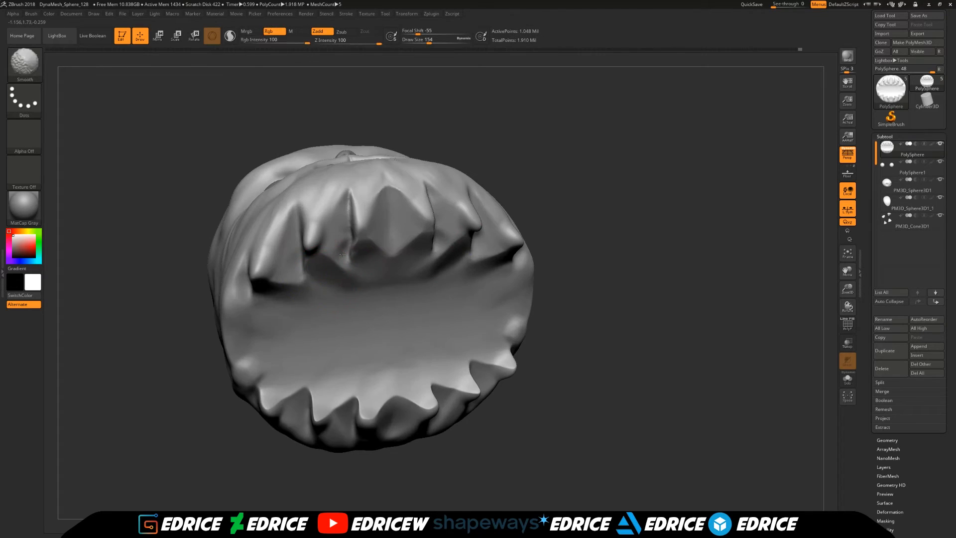
{"action": "left_click_drag", "start_coordinate": [341, 249], "coordinate": [343, 252], "text": "shift"}
- Reshape the head's outline and lower fringe with the Move Topological brush, using draw size 305
{"action": "left_click_drag", "start_coordinate": [612, 200], "coordinate": [620, 283]}
{"action": "left_click", "coordinate": [847, 253]}
{"action": "left_click_drag", "start_coordinate": [797, 249], "coordinate": [783, 290], "text": "alt"}
{"action": "mouse_move", "coordinate": [687, 288]}
{"action": "left_mouse_down"}
{"action": "mouse_move", "coordinate": [712, 293]}
{"action": "mouse_move", "coordinate": [647, 269]}
{"action": "left_mouse_up"}
{"action": "left_click", "coordinate": [438, 41]}
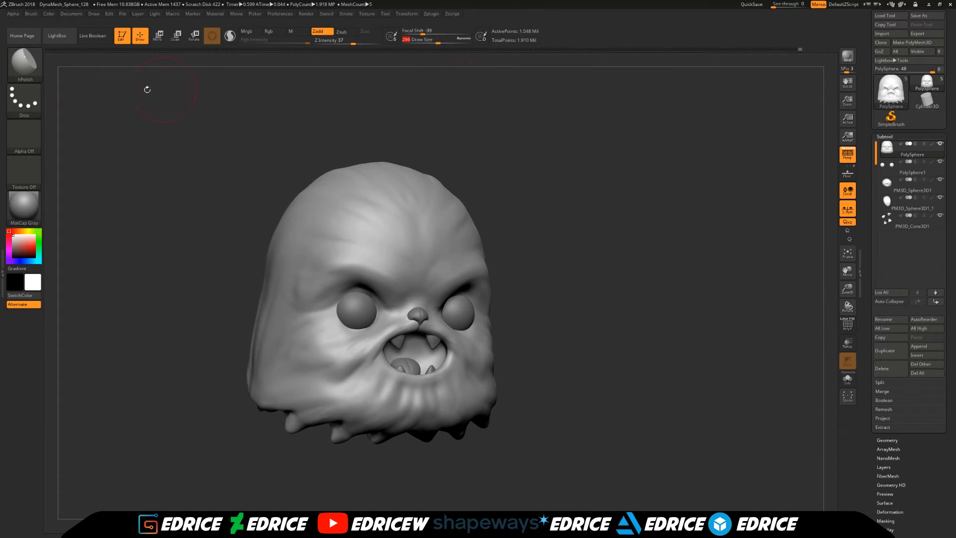
{"action": "key", "text": "b"}
{"action": "key", "text": "m"}
{"action": "key", "text": "t"}
{"action": "left_click_drag", "start_coordinate": [208, 362], "coordinate": [278, 399]}
{"action": "left_click_drag", "start_coordinate": [344, 393], "coordinate": [498, 343]}
{"action": "left_click", "coordinate": [848, 253]}
{"action": "left_click_drag", "start_coordinate": [790, 324], "coordinate": [757, 298]}
{"action": "left_click_drag", "start_coordinate": [453, 42], "coordinate": [444, 43]}
{"action": "mouse_move", "coordinate": [586, 370]}
{"action": "left_mouse_down"}
{"action": "mouse_move", "coordinate": [498, 369]}
{"action": "mouse_move", "coordinate": [537, 393]}
{"action": "left_mouse_up"}
{"action": "mouse_move", "coordinate": [619, 418]}
{"action": "left_mouse_down"}
{"action": "mouse_move", "coordinate": [726, 390]}
{"action": "mouse_move", "coordinate": [697, 413]}
{"action": "left_mouse_up"}
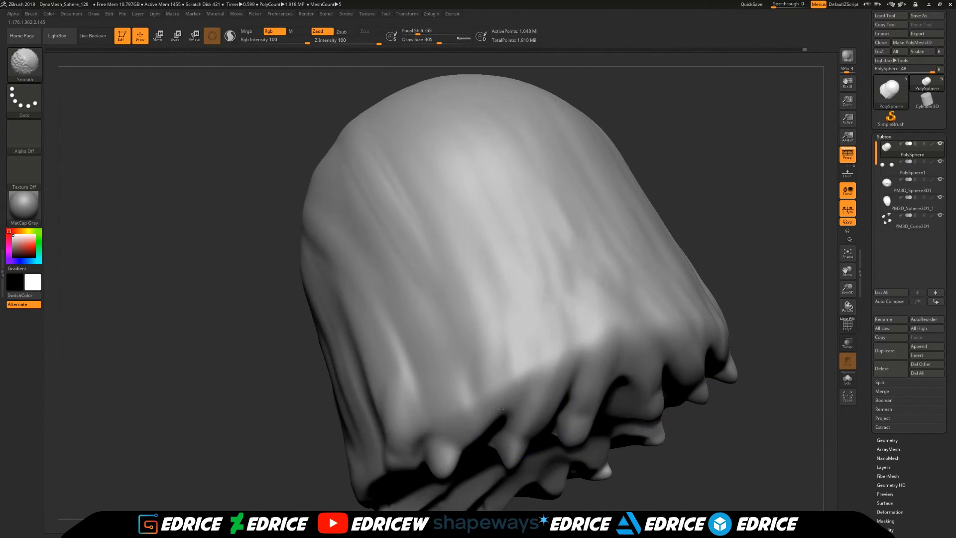
- Carve strand creases along the back and side of the fringe with the DamStandard brush at draw size 163
{"action": "left_click_drag", "start_coordinate": [758, 439], "coordinate": [727, 261], "text": "shift"}
{"action": "key", "text": "b"}
{"action": "key", "text": "d"}
{"action": "key", "text": "s"}
{"action": "left_click_drag", "start_coordinate": [441, 42], "coordinate": [432, 40]}
{"action": "left_click_drag", "start_coordinate": [722, 319], "coordinate": [667, 278]}
{"action": "left_click_drag", "start_coordinate": [672, 398], "coordinate": [617, 373]}
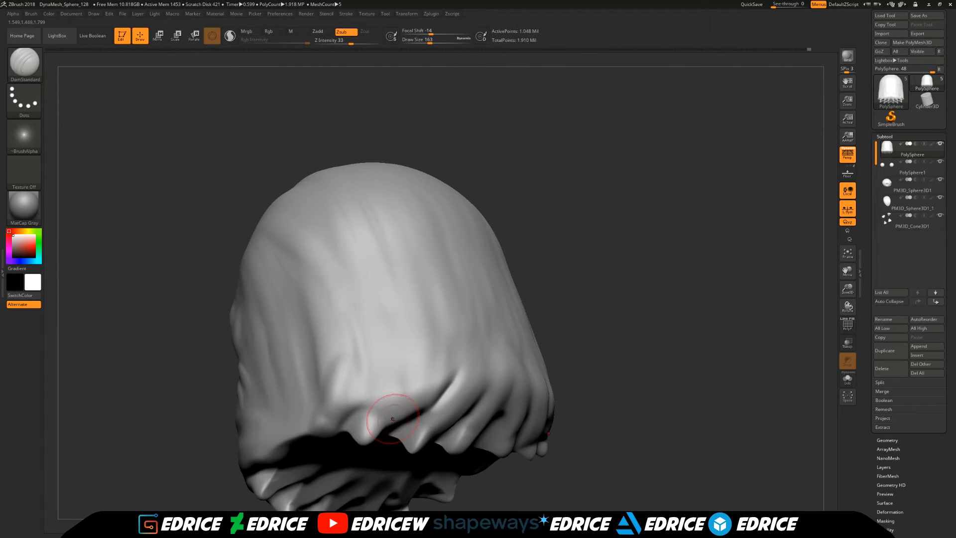
{"action": "left_click_drag", "start_coordinate": [392, 420], "coordinate": [419, 388]}
{"action": "left_click_drag", "start_coordinate": [662, 389], "coordinate": [633, 318]}
{"action": "mouse_move", "coordinate": [612, 369]}
{"action": "left_mouse_down"}
{"action": "mouse_move", "coordinate": [657, 341]}
{"action": "mouse_move", "coordinate": [577, 345]}
{"action": "mouse_move", "coordinate": [481, 396]}
{"action": "left_mouse_up"}
{"action": "left_click_drag", "start_coordinate": [491, 432], "coordinate": [540, 406]}
{"action": "left_click_drag", "start_coordinate": [518, 416], "coordinate": [544, 411], "text": "shift"}
- Deepen the creases between the tufts from the back of the head to the underside, and smooth them
{"action": "mouse_move", "coordinate": [722, 249]}
{"action": "left_mouse_down"}
{"action": "mouse_move", "coordinate": [622, 349]}
{"action": "mouse_move", "coordinate": [647, 199]}
{"action": "mouse_move", "coordinate": [687, 309]}
{"action": "left_mouse_up"}
{"action": "left_click_drag", "start_coordinate": [463, 286], "coordinate": [425, 363]}
{"action": "left_click_drag", "start_coordinate": [722, 309], "coordinate": [687, 289]}
{"action": "left_click_drag", "start_coordinate": [738, 322], "coordinate": [712, 239]}
{"action": "left_click_drag", "start_coordinate": [498, 418], "coordinate": [505, 463], "text": "shift"}
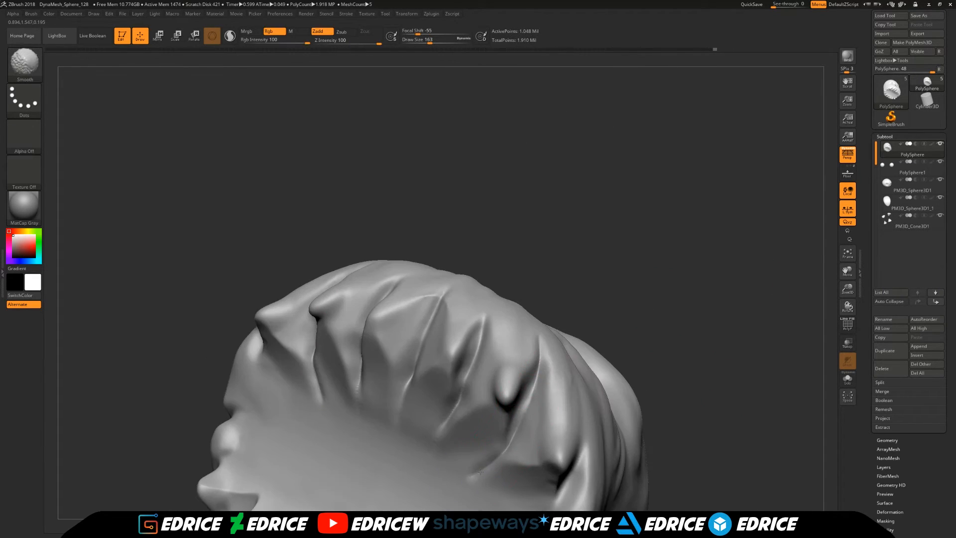
{"action": "left_click_drag", "start_coordinate": [697, 209], "coordinate": [707, 315]}
{"action": "key", "text": "f"}
{"action": "left_click_drag", "start_coordinate": [757, 284], "coordinate": [777, 314], "text": "ctrl"}
{"action": "left_click_drag", "start_coordinate": [598, 391], "coordinate": [653, 400]}
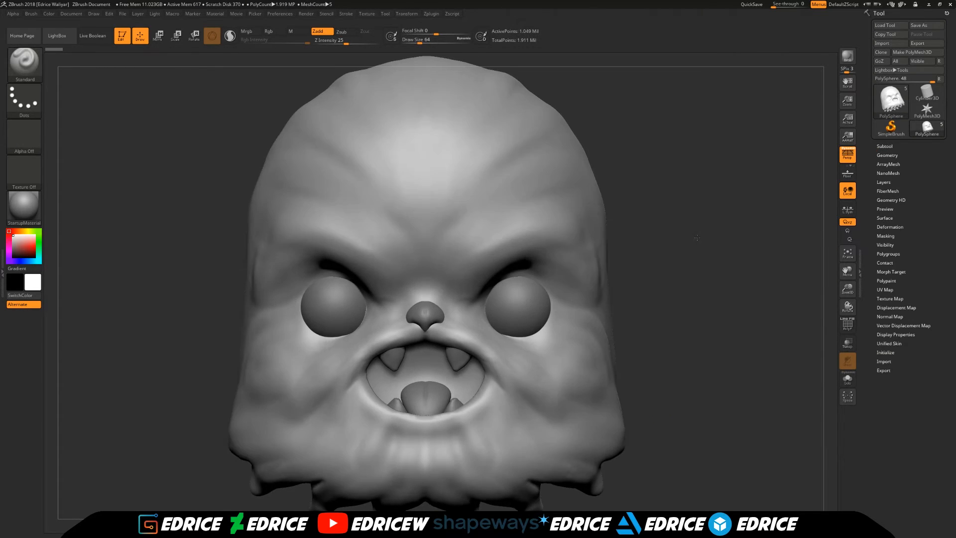
- Choose the Fur_Brush with the Plain Straight tuft, set draw size 154, and stamp a tuft onto the fringe below the mouth
{"action": "left_click", "coordinate": [30, 70]}
{"action": "left_click", "coordinate": [639, 231]}
{"action": "left_click", "coordinate": [58, 71]}
{"action": "left_click_drag", "start_coordinate": [849, 295], "coordinate": [463, 133]}
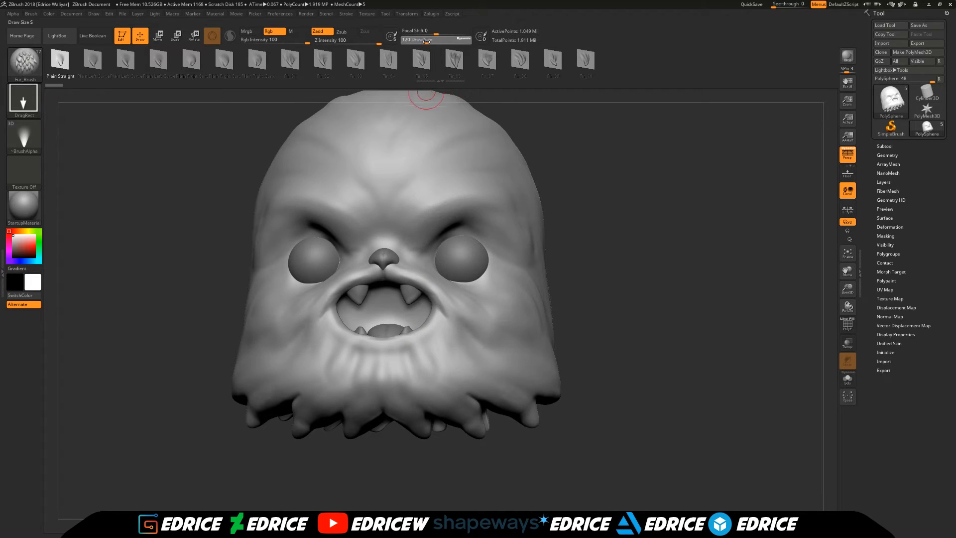
{"action": "left_click_drag", "start_coordinate": [426, 42], "coordinate": [429, 42]}
{"action": "left_click_drag", "start_coordinate": [638, 309], "coordinate": [640, 254]}
{"action": "left_click_drag", "start_coordinate": [397, 368], "coordinate": [418, 399]}
{"action": "mouse_move", "coordinate": [628, 278]}
{"action": "left_mouse_down"}
{"action": "mouse_move", "coordinate": [618, 299]}
{"action": "mouse_move", "coordinate": [632, 324]}
{"action": "mouse_move", "coordinate": [618, 299]}
{"action": "left_mouse_up"}
- Stamp curved fur tufts around the chin with the first Plain Left Curve shape
{"action": "left_click", "coordinate": [92, 60]}
{"action": "left_click_drag", "start_coordinate": [405, 314], "coordinate": [438, 356]}
{"action": "left_click_drag", "start_coordinate": [627, 304], "coordinate": [672, 303]}
{"action": "left_click_drag", "start_coordinate": [369, 316], "coordinate": [382, 356]}
{"action": "left_click_drag", "start_coordinate": [672, 299], "coordinate": [623, 291]}
{"action": "left_click_drag", "start_coordinate": [424, 280], "coordinate": [451, 323]}
{"action": "left_click_drag", "start_coordinate": [697, 301], "coordinate": [753, 309]}
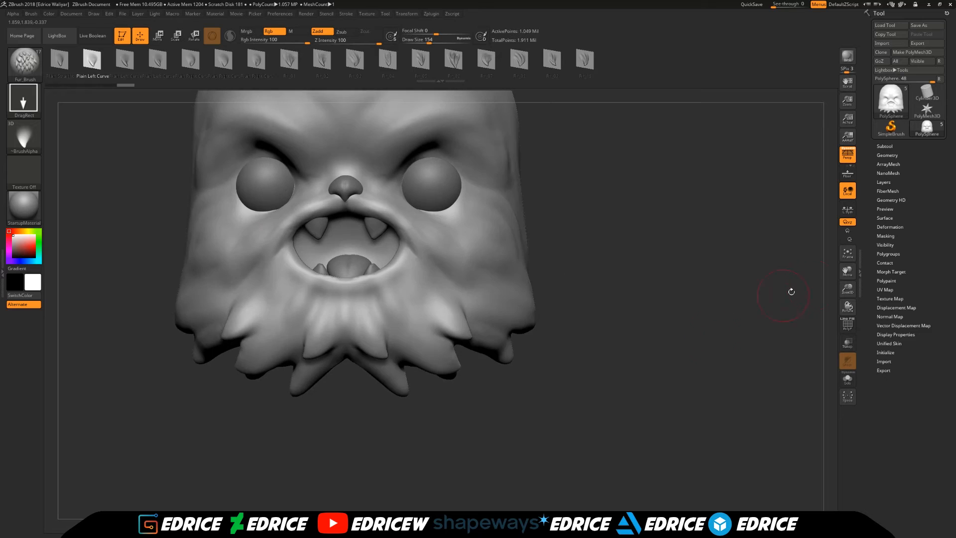
- Stamp more tufts along the cheeks and side fringe with the next Plain Left Curve shape
{"action": "left_click_drag", "start_coordinate": [847, 271], "coordinate": [850, 317]}
{"action": "left_click", "coordinate": [125, 59]}
{"action": "left_click_drag", "start_coordinate": [465, 322], "coordinate": [485, 361]}
{"action": "mouse_move", "coordinate": [697, 304]}
{"action": "left_mouse_down"}
{"action": "mouse_move", "coordinate": [627, 299]}
{"action": "mouse_move", "coordinate": [617, 249]}
{"action": "left_mouse_up"}
{"action": "left_click_drag", "start_coordinate": [481, 371], "coordinate": [498, 406]}
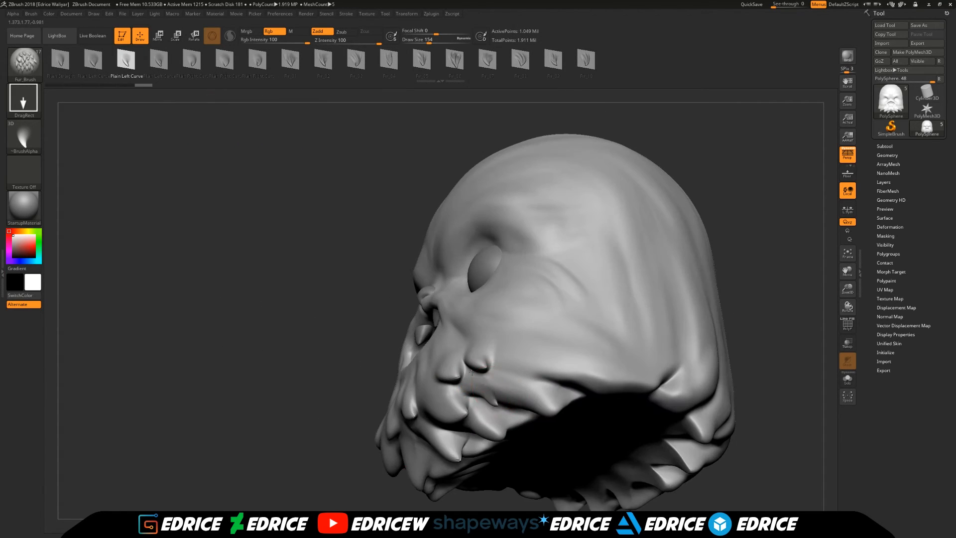
{"action": "left_click_drag", "start_coordinate": [697, 289], "coordinate": [704, 313]}
{"action": "left_click_drag", "start_coordinate": [549, 367], "coordinate": [570, 391]}
{"action": "mouse_move", "coordinate": [682, 279]}
{"action": "left_mouse_down"}
{"action": "mouse_move", "coordinate": [744, 287]}
{"action": "mouse_move", "coordinate": [777, 204]}
{"action": "left_mouse_up"}
{"action": "left_click_drag", "start_coordinate": [367, 350], "coordinate": [386, 380]}
{"action": "left_click_drag", "start_coordinate": [672, 279], "coordinate": [672, 348]}
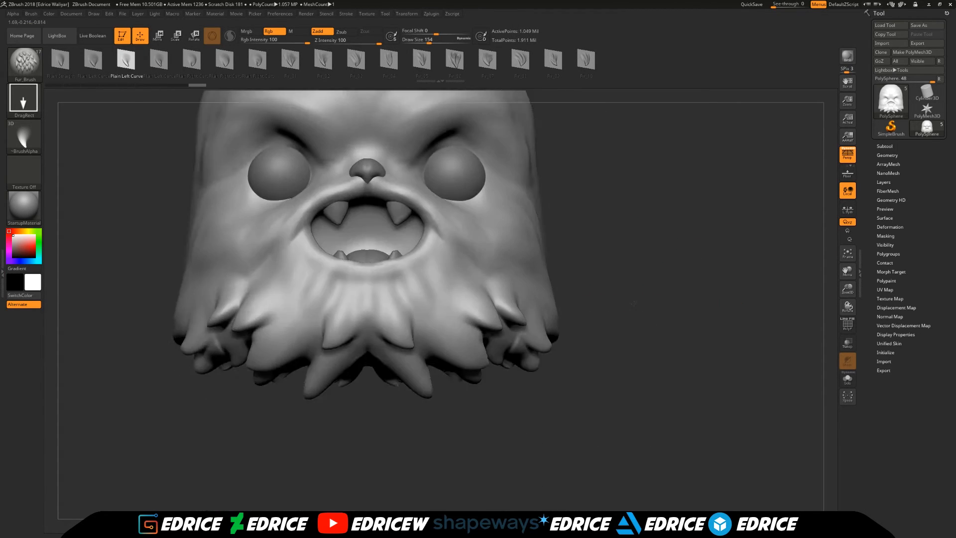
- Stamp fur tufts along the side fringe with the next two curved tuft shapes
{"action": "left_click_drag", "start_coordinate": [673, 299], "coordinate": [680, 314]}
{"action": "left_click", "coordinate": [159, 60]}
{"action": "left_click_drag", "start_coordinate": [687, 269], "coordinate": [622, 272]}
{"action": "mouse_move", "coordinate": [726, 201]}
{"action": "left_mouse_down"}
{"action": "mouse_move", "coordinate": [623, 210]}
{"action": "mouse_move", "coordinate": [580, 376]}
{"action": "mouse_move", "coordinate": [598, 349]}
{"action": "mouse_move", "coordinate": [557, 348]}
{"action": "left_mouse_up"}
{"action": "left_click", "coordinate": [192, 60]}
{"action": "left_click_drag", "start_coordinate": [471, 444], "coordinate": [332, 434]}
{"action": "left_click_drag", "start_coordinate": [566, 293], "coordinate": [504, 328]}
{"action": "left_click_drag", "start_coordinate": [697, 344], "coordinate": [612, 343]}
{"action": "left_click_drag", "start_coordinate": [848, 270], "coordinate": [827, 275]}
- Stamp a row of tufts around the side and back fringe using the following curved tuft shape
{"action": "left_click", "coordinate": [225, 60]}
{"action": "left_click_drag", "start_coordinate": [599, 354], "coordinate": [605, 388]}
{"action": "left_click_drag", "start_coordinate": [747, 348], "coordinate": [677, 343]}
{"action": "left_click_drag", "start_coordinate": [606, 369], "coordinate": [620, 398]}
{"action": "left_click_drag", "start_coordinate": [796, 319], "coordinate": [737, 309]}
{"action": "left_click_drag", "start_coordinate": [851, 270], "coordinate": [769, 278]}
{"action": "left_click_drag", "start_coordinate": [527, 327], "coordinate": [538, 371]}
{"action": "left_click_drag", "start_coordinate": [390, 191], "coordinate": [356, 143]}
{"action": "left_click_drag", "start_coordinate": [567, 348], "coordinate": [558, 413]}
{"action": "left_click_drag", "start_coordinate": [796, 226], "coordinate": [918, 224]}
{"action": "left_click_drag", "start_coordinate": [848, 289], "coordinate": [871, 291]}
{"action": "left_click_drag", "start_coordinate": [610, 265], "coordinate": [601, 299]}
{"action": "left_click_drag", "start_coordinate": [825, 278], "coordinate": [691, 301]}
- Stamp tufts onto the side of the face with another fur shape, undoing the misplaced ones
{"action": "left_click", "coordinate": [291, 60]}
{"action": "mouse_move", "coordinate": [486, 302]}
{"action": "left_mouse_down"}
{"action": "mouse_move", "coordinate": [499, 328]}
{"action": "mouse_move", "coordinate": [515, 319]}
{"action": "left_mouse_up"}
{"action": "key", "text": "ctrl+z"}
{"action": "key", "text": "ctrl+z"}
{"action": "left_click_drag", "start_coordinate": [753, 222], "coordinate": [725, 231]}
{"action": "left_click_drag", "start_coordinate": [598, 261], "coordinate": [617, 270]}
{"action": "left_click_drag", "start_coordinate": [621, 264], "coordinate": [651, 270]}
{"action": "key", "text": "ctrl+z"}
{"action": "left_click_drag", "start_coordinate": [757, 243], "coordinate": [807, 247]}
{"action": "key", "text": "ctrl+z"}
{"action": "left_click_drag", "start_coordinate": [802, 244], "coordinate": [747, 246]}
{"action": "left_click_drag", "start_coordinate": [624, 384], "coordinate": [647, 408]}
{"action": "mouse_move", "coordinate": [816, 259]}
{"action": "left_mouse_down", "text": "alt"}
{"action": "mouse_move", "coordinate": [764, 257]}
{"action": "mouse_move", "coordinate": [827, 249]}
{"action": "mouse_move", "coordinate": [744, 245]}
{"action": "left_mouse_up", "text": "alt"}
- Undo the last tuft and stamp one with the Fir_08 shape instead
{"action": "left_click", "coordinate": [496, 59]}
{"action": "key", "text": "ctrl+z"}
{"action": "left_click", "coordinate": [562, 59]}
{"action": "left_click_drag", "start_coordinate": [610, 368], "coordinate": [604, 333]}
{"action": "mouse_move", "coordinate": [771, 249]}
{"action": "left_mouse_down"}
{"action": "mouse_move", "coordinate": [839, 253]}
{"action": "mouse_move", "coordinate": [815, 295]}
{"action": "left_mouse_up"}
- Remesh the head with DynaMesh at resolution 512
{"action": "left_click", "coordinate": [889, 155]}
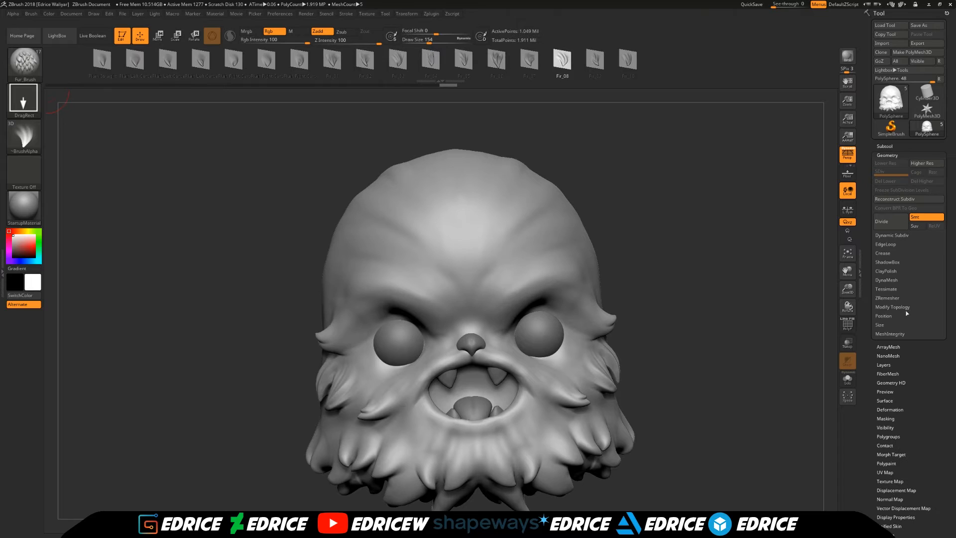
{"action": "key", "text": "ctrl"}
{"action": "mouse_move", "coordinate": [805, 263]}
{"action": "left_mouse_down"}
{"action": "mouse_move", "coordinate": [822, 249]}
{"action": "mouse_move", "coordinate": [787, 239]}
{"action": "left_mouse_up"}
- Stamp Fir_08 tufts onto the chin below the mouth, undoing the misplaced ones
{"action": "left_click_drag", "start_coordinate": [358, 480], "coordinate": [386, 478]}
{"action": "left_click_drag", "start_coordinate": [367, 403], "coordinate": [380, 371]}
{"action": "left_click_drag", "start_coordinate": [369, 481], "coordinate": [442, 482]}
{"action": "key", "text": "ctrl+z"}
{"action": "left_click_drag", "start_coordinate": [500, 387], "coordinate": [485, 366]}
{"action": "key", "text": "ctrl+z"}
{"action": "left_click_drag", "start_coordinate": [466, 400], "coordinate": [457, 370]}
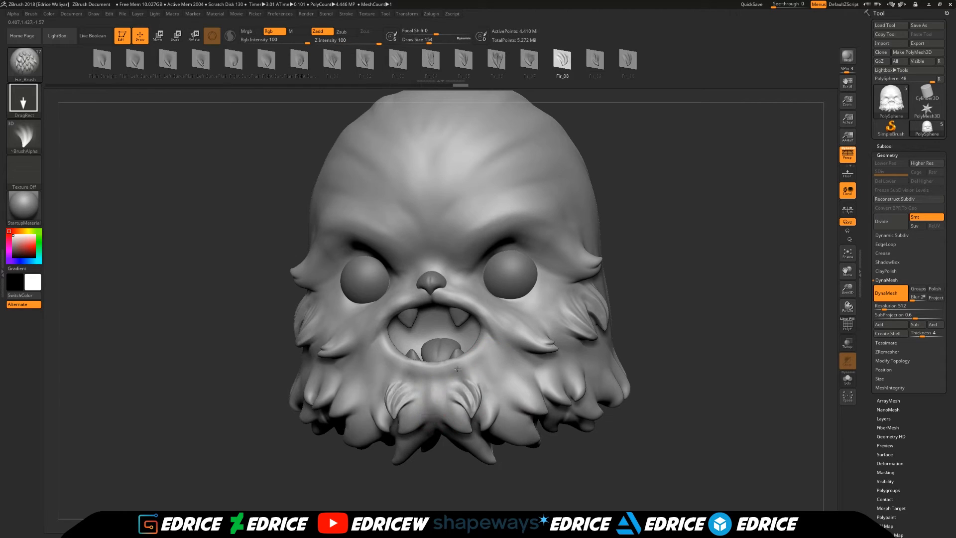
{"action": "left_click_drag", "start_coordinate": [396, 478], "coordinate": [463, 465]}
- Fill the beard between the chin tufts with Fir_01 tufts
{"action": "left_click", "coordinate": [341, 61]}
{"action": "left_click_drag", "start_coordinate": [380, 402], "coordinate": [393, 377]}
{"action": "left_click_drag", "start_coordinate": [586, 373], "coordinate": [537, 370]}
{"action": "left_click_drag", "start_coordinate": [456, 486], "coordinate": [440, 403]}
{"action": "left_click_drag", "start_coordinate": [423, 493], "coordinate": [429, 461]}
{"action": "left_click_drag", "start_coordinate": [430, 451], "coordinate": [421, 424]}
{"action": "left_click_drag", "start_coordinate": [608, 399], "coordinate": [540, 444]}
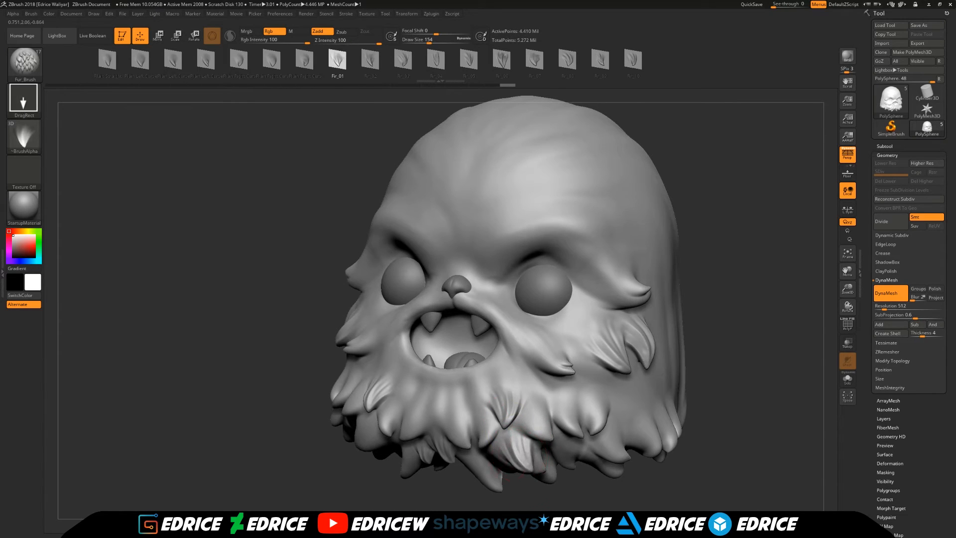
{"action": "left_click_drag", "start_coordinate": [555, 526], "coordinate": [572, 508], "text": "shift"}
{"action": "left_click_drag", "start_coordinate": [443, 424], "coordinate": [435, 400]}
- Stamp Fir_10 tufts along the side fringe behind the cheek
{"action": "left_click", "coordinate": [567, 60]}
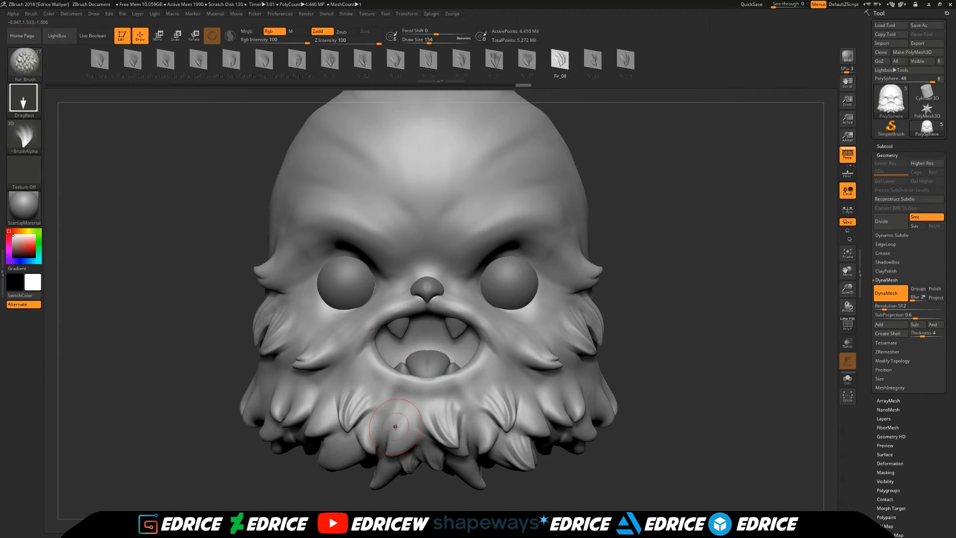
{"action": "mouse_move", "coordinate": [667, 299]}
{"action": "left_mouse_down"}
{"action": "mouse_move", "coordinate": [726, 328]}
{"action": "mouse_move", "coordinate": [722, 349]}
{"action": "left_mouse_up"}
{"action": "left_click", "coordinate": [625, 59]}
{"action": "left_click_drag", "start_coordinate": [732, 224], "coordinate": [598, 234]}
{"action": "mouse_move", "coordinate": [551, 246]}
{"action": "left_mouse_down"}
{"action": "mouse_move", "coordinate": [538, 220]}
{"action": "mouse_move", "coordinate": [519, 224]}
{"action": "left_mouse_up"}
{"action": "left_click_drag", "start_coordinate": [687, 209], "coordinate": [762, 234]}
{"action": "left_click_drag", "start_coordinate": [777, 329], "coordinate": [707, 292], "text": "alt"}
{"action": "left_click_drag", "start_coordinate": [538, 381], "coordinate": [522, 361]}
{"action": "left_click_drag", "start_coordinate": [717, 318], "coordinate": [647, 321]}
{"action": "left_click_drag", "start_coordinate": [574, 373], "coordinate": [566, 345]}
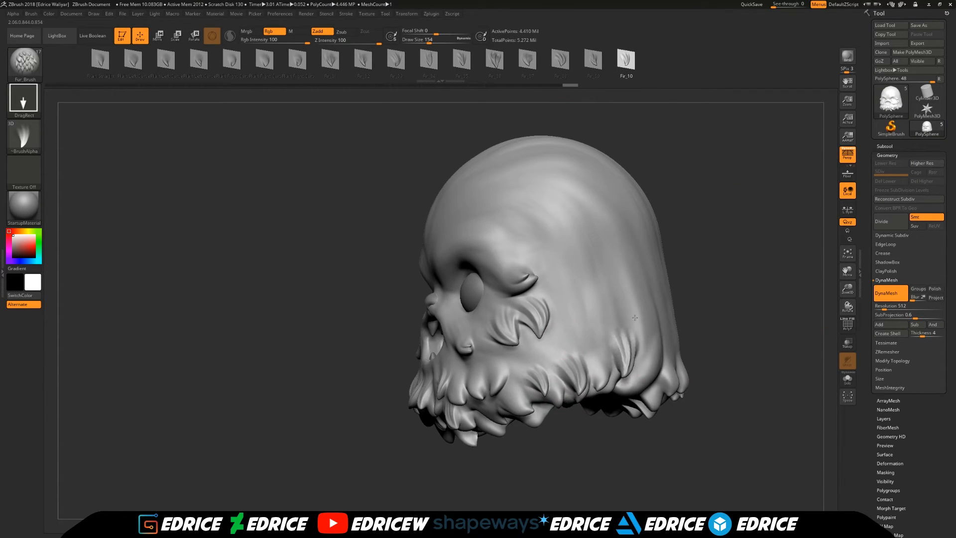
- Continue the Fir_10 tufts around the rear side of the fringe
{"action": "left_click_drag", "start_coordinate": [634, 317], "coordinate": [637, 310]}
{"action": "left_click_drag", "start_coordinate": [791, 294], "coordinate": [717, 296]}
{"action": "left_click_drag", "start_coordinate": [830, 277], "coordinate": [663, 292], "text": "alt"}
{"action": "left_click_drag", "start_coordinate": [549, 341], "coordinate": [551, 337]}
{"action": "left_click_drag", "start_coordinate": [707, 378], "coordinate": [776, 304]}
{"action": "left_click_drag", "start_coordinate": [506, 372], "coordinate": [514, 349]}
{"action": "left_click_drag", "start_coordinate": [622, 389], "coordinate": [614, 453]}
{"action": "left_click_drag", "start_coordinate": [514, 345], "coordinate": [527, 312]}
{"action": "left_click_drag", "start_coordinate": [561, 429], "coordinate": [662, 433]}
- Stamp tufts along the back fringe with the fur shape following Fir_08, redoing a misplaced one
{"action": "left_click", "coordinate": [593, 60]}
{"action": "left_click_drag", "start_coordinate": [682, 249], "coordinate": [592, 254]}
{"action": "left_click_drag", "start_coordinate": [453, 343], "coordinate": [457, 322]}
{"action": "left_click_drag", "start_coordinate": [697, 339], "coordinate": [569, 310]}
{"action": "left_click_drag", "start_coordinate": [797, 284], "coordinate": [737, 309]}
{"action": "left_click_drag", "start_coordinate": [850, 281], "coordinate": [728, 301], "text": "alt"}
{"action": "left_click_drag", "start_coordinate": [593, 336], "coordinate": [597, 304]}
{"action": "key", "text": "ctrl+z"}
{"action": "mouse_move", "coordinate": [574, 341]}
{"action": "left_mouse_down"}
{"action": "mouse_move", "coordinate": [579, 317]}
{"action": "mouse_move", "coordinate": [615, 313]}
{"action": "mouse_move", "coordinate": [614, 303]}
{"action": "left_mouse_up"}
- Switch to the Fir_08 fur shape and check the fringe from the back around to the front
{"action": "left_click", "coordinate": [560, 60]}
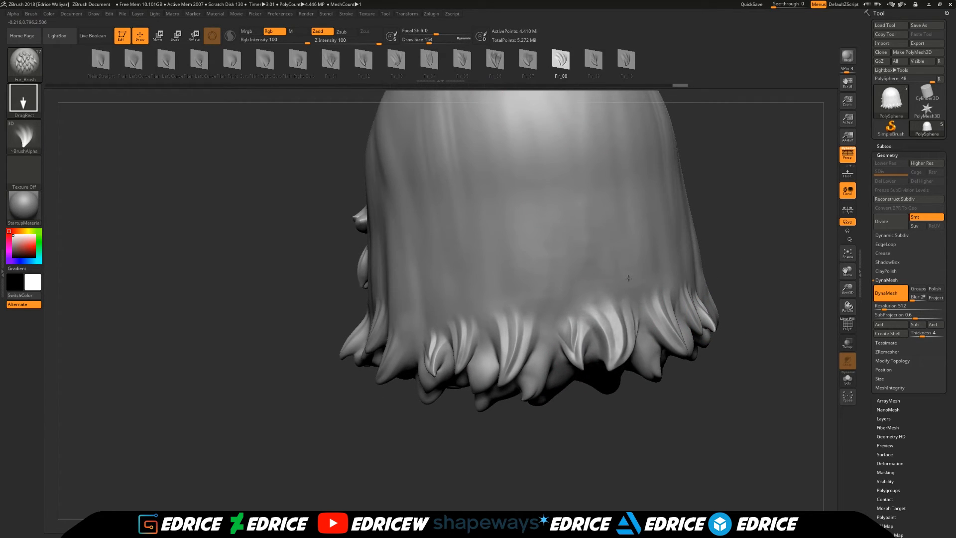
{"action": "left_click_drag", "start_coordinate": [722, 299], "coordinate": [779, 314]}
{"action": "left_click_drag", "start_coordinate": [797, 269], "coordinate": [799, 329], "text": "alt"}
{"action": "left_click_drag", "start_coordinate": [776, 338], "coordinate": [824, 340]}
{"action": "left_click", "coordinate": [847, 253]}
{"action": "left_click_drag", "start_coordinate": [847, 289], "coordinate": [809, 102]}
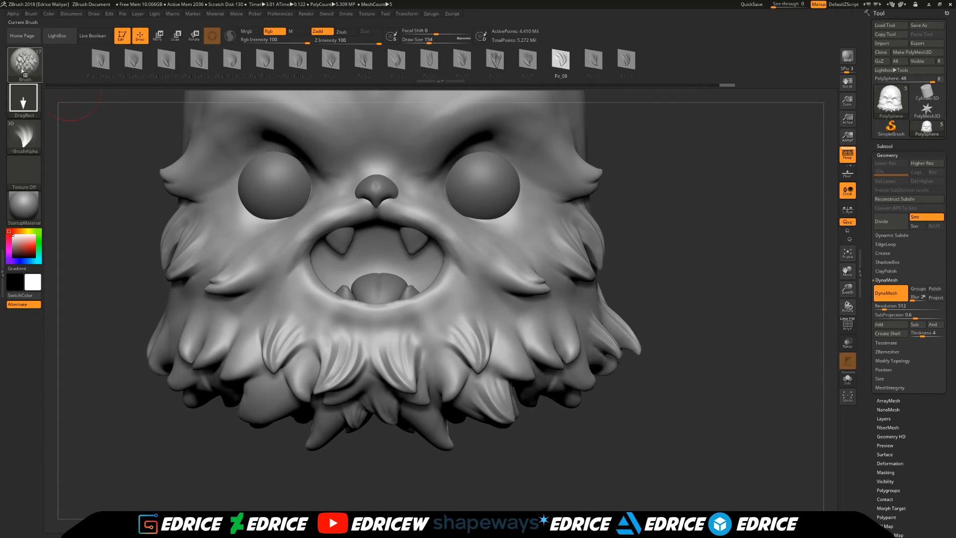
- Choose the DamStandard brush, set draw size 112, and carve creases around the brow and cheek tufts
{"action": "mouse_move", "coordinate": [662, 399]}
{"action": "left_mouse_down"}
{"action": "mouse_move", "coordinate": [697, 324]}
{"action": "mouse_move", "coordinate": [712, 379]}
{"action": "mouse_move", "coordinate": [717, 349]}
{"action": "left_mouse_up"}
{"action": "mouse_move", "coordinate": [715, 231]}
{"action": "left_mouse_down", "text": "ctrl"}
{"action": "mouse_move", "coordinate": [732, 304]}
{"action": "mouse_move", "coordinate": [702, 349]}
{"action": "left_mouse_up", "text": "ctrl"}
{"action": "left_click", "coordinate": [25, 64]}
{"action": "left_click", "coordinate": [214, 71]}
{"action": "left_click_drag", "start_coordinate": [697, 249], "coordinate": [715, 191]}
{"action": "left_click", "coordinate": [425, 41]}
{"action": "left_click_drag", "start_coordinate": [848, 271], "coordinate": [856, 307]}
{"action": "left_click_drag", "start_coordinate": [697, 299], "coordinate": [722, 279]}
{"action": "left_click_drag", "start_coordinate": [185, 198], "coordinate": [195, 192], "text": "shift"}
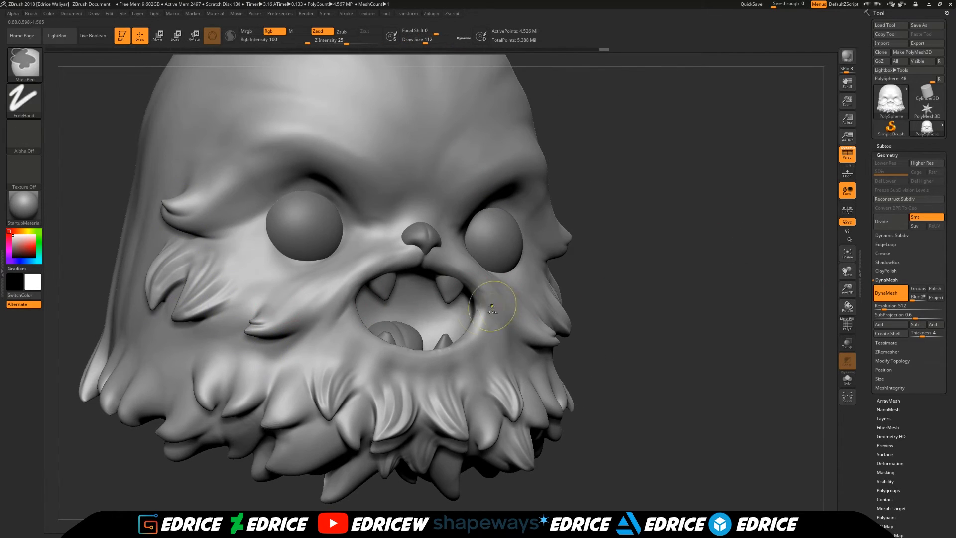
{"action": "left_click_drag", "start_coordinate": [250, 324], "coordinate": [247, 342], "text": "shift"}
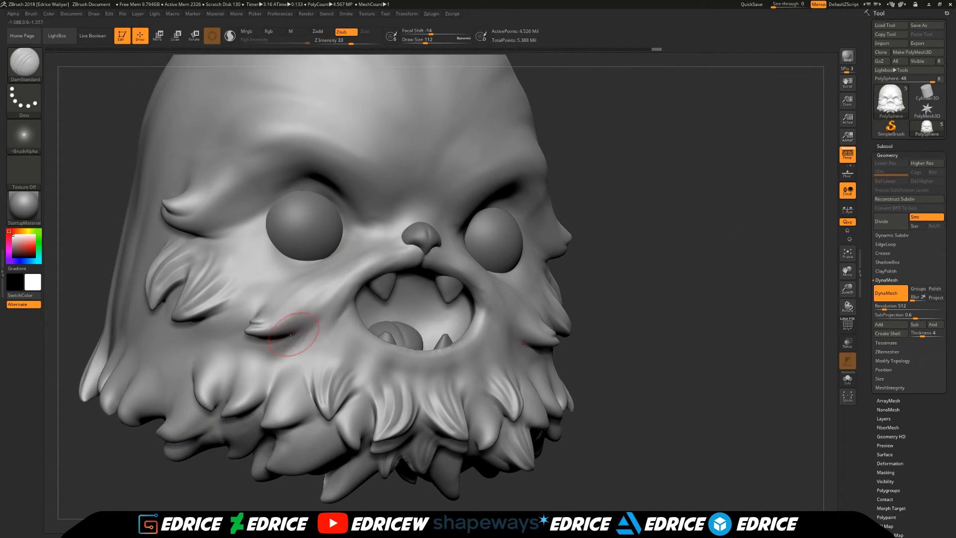
- Carve more strand lines into the fur on the cheek beside the eye
{"action": "left_click", "coordinate": [347, 14]}
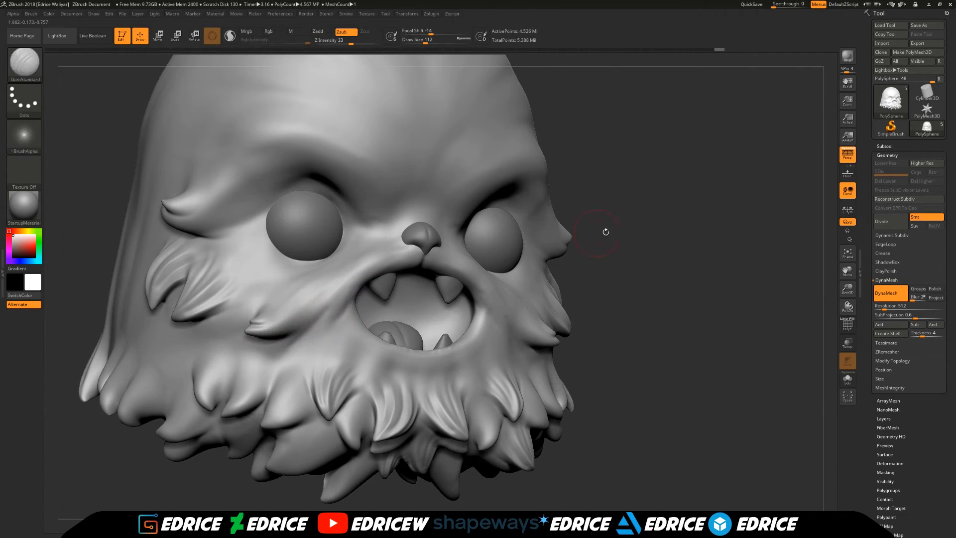
{"action": "left_click_drag", "start_coordinate": [697, 309], "coordinate": [632, 298], "text": "shift"}
{"action": "left_click_drag", "start_coordinate": [847, 271], "coordinate": [764, 400]}
{"action": "left_click_drag", "start_coordinate": [368, 260], "coordinate": [451, 196]}
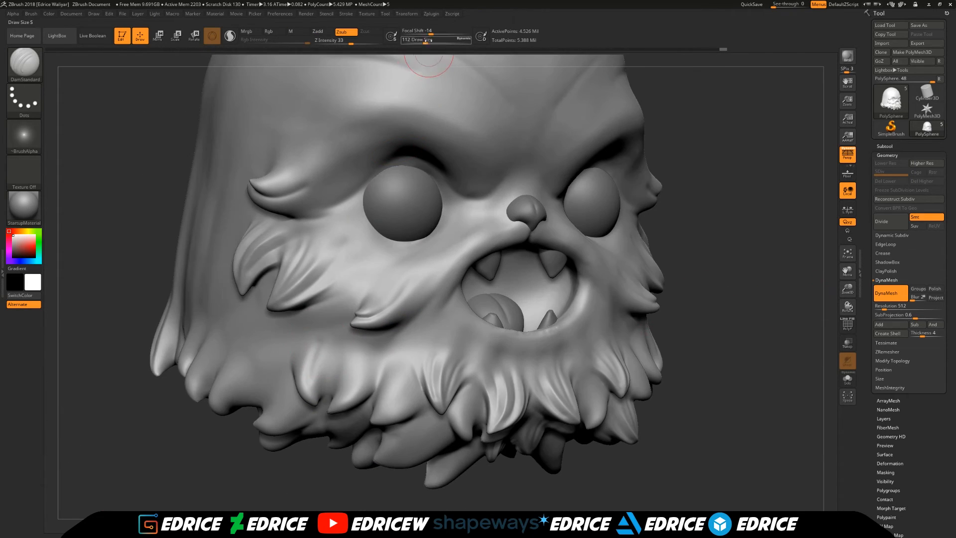
- Carve finer strand lines into the tufts along the jaw with DamStandard at draw size 80
{"action": "left_click_drag", "start_coordinate": [313, 364], "coordinate": [310, 388]}
{"action": "mouse_move", "coordinate": [319, 349]}
{"action": "left_mouse_down", "text": "shift"}
{"action": "mouse_move", "coordinate": [315, 379]}
{"action": "mouse_move", "coordinate": [348, 393]}
{"action": "left_mouse_up", "text": "shift"}
{"action": "left_click_drag", "start_coordinate": [355, 366], "coordinate": [351, 391], "text": "shift"}
{"action": "left_click_drag", "start_coordinate": [412, 354], "coordinate": [386, 412]}
{"action": "left_click_drag", "start_coordinate": [388, 408], "coordinate": [401, 380], "text": "shift"}
{"action": "left_click_drag", "start_coordinate": [438, 338], "coordinate": [403, 399]}
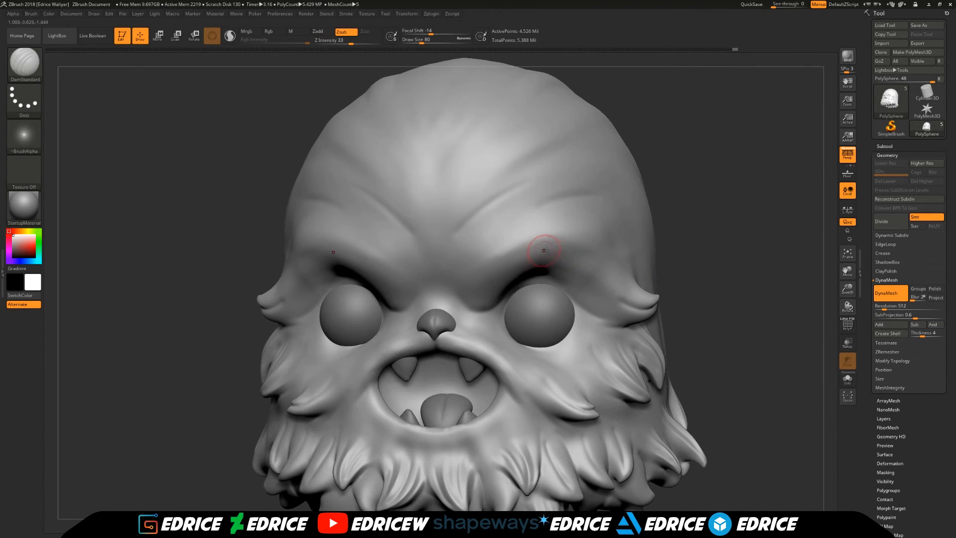
{"action": "key", "text": "shift"}
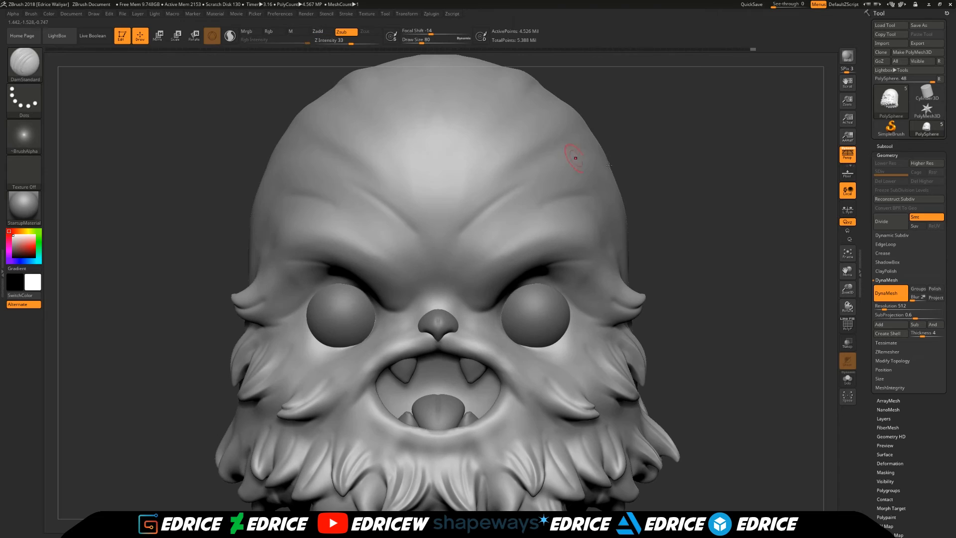
- Choose the hPolish brush and flatten the tuft surfaces along the jaw and underside at draw size 65
{"action": "key", "text": "b"}
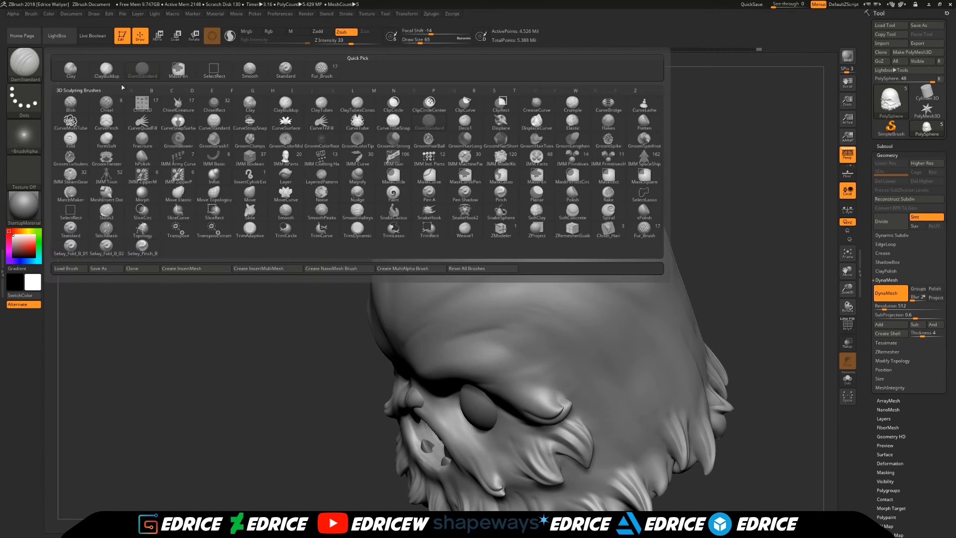
{"action": "key", "text": "h"}
{"action": "key", "text": "p"}
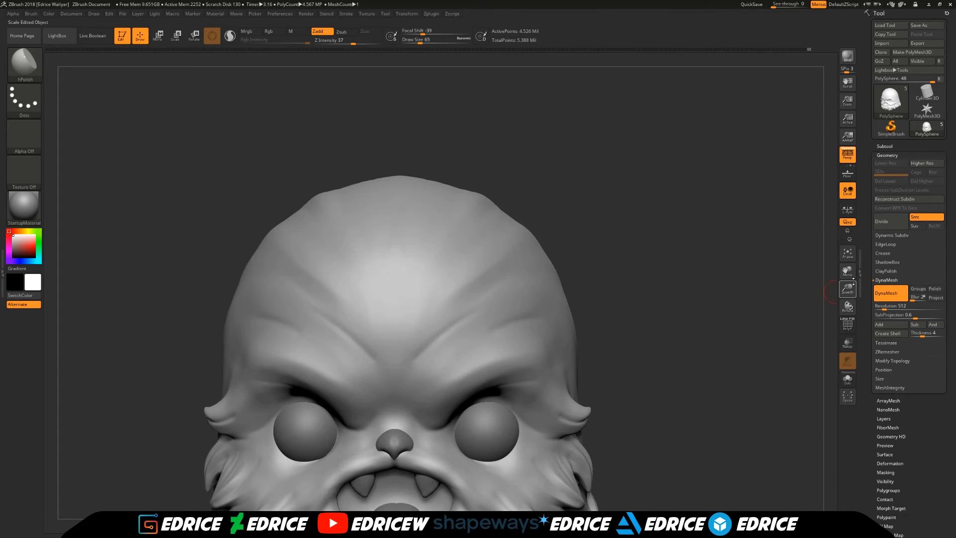
{"action": "left_click_drag", "start_coordinate": [687, 299], "coordinate": [762, 301]}
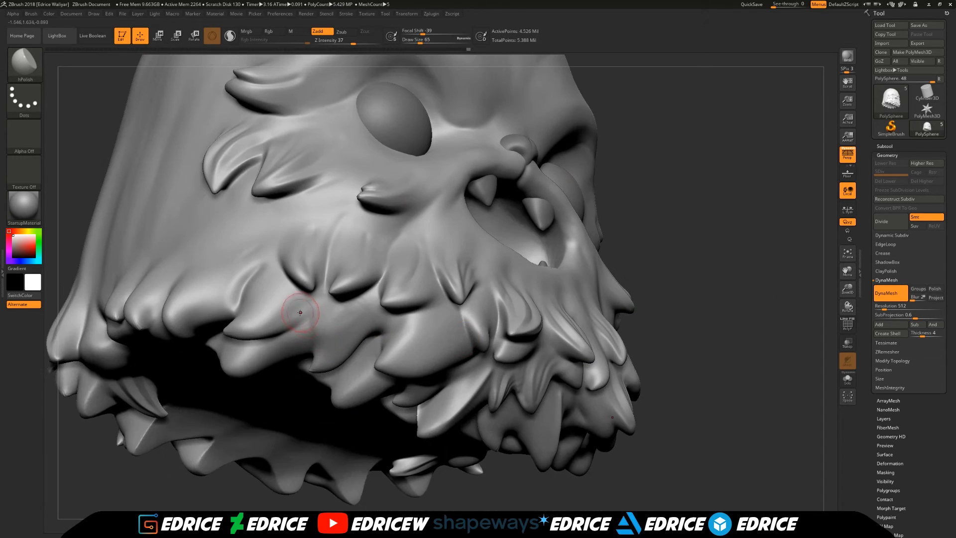
{"action": "left_click_drag", "start_coordinate": [703, 296], "coordinate": [712, 239]}
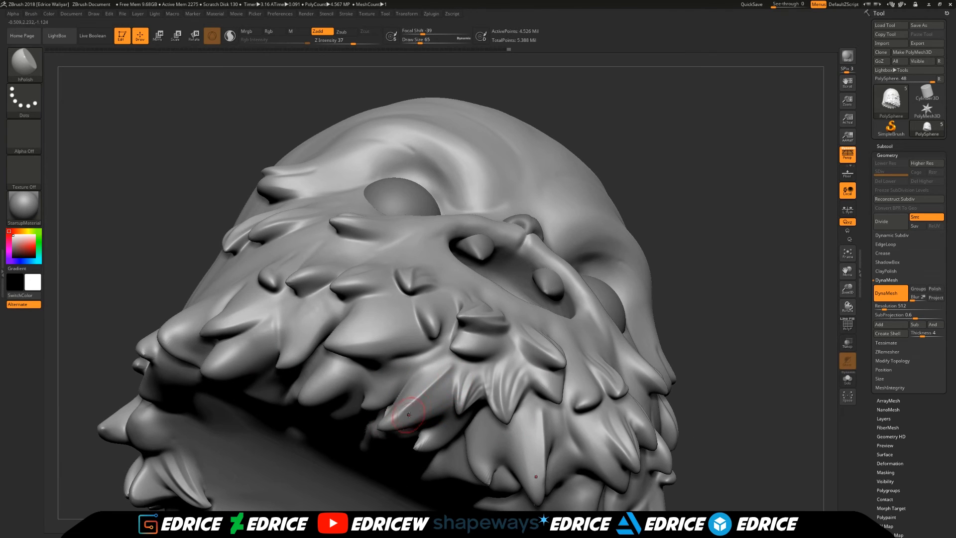
{"action": "left_click_drag", "start_coordinate": [408, 414], "coordinate": [817, 299]}
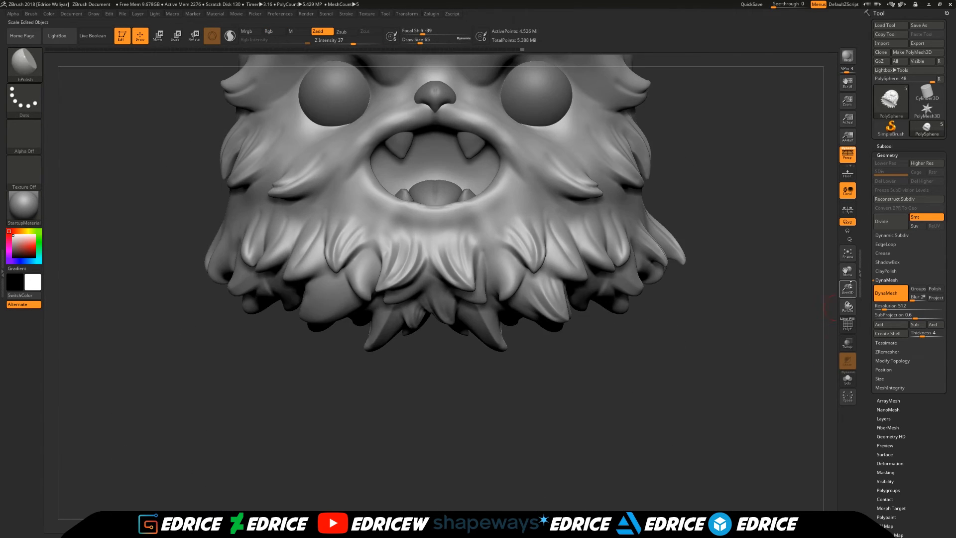
{"action": "left_click_drag", "start_coordinate": [817, 249], "coordinate": [823, 409], "text": "alt"}
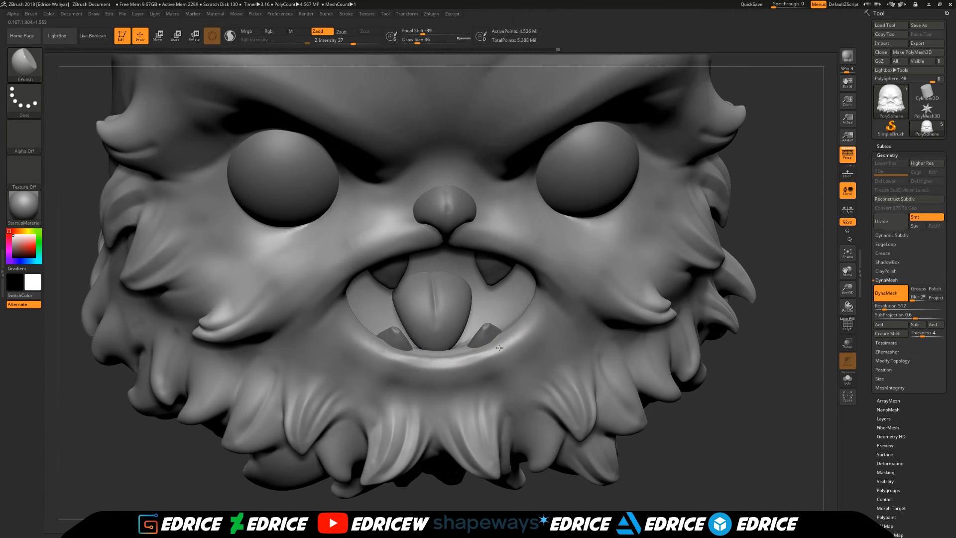
- Choose the Pinch brush, set draw size 71, and sharpen the creases across the brow and forehead
{"action": "mouse_move", "coordinate": [780, 391]}
{"action": "left_mouse_down"}
{"action": "mouse_move", "coordinate": [784, 434]}
{"action": "mouse_move", "coordinate": [846, 256]}
{"action": "mouse_move", "coordinate": [816, 214]}
{"action": "left_mouse_up"}
{"action": "left_click", "coordinate": [25, 65]}
{"action": "key", "text": "p"}
{"action": "left_click", "coordinate": [501, 193]}
{"action": "mouse_move", "coordinate": [724, 255]}
{"action": "left_mouse_down", "text": "alt"}
{"action": "mouse_move", "coordinate": [737, 338]}
{"action": "mouse_move", "coordinate": [717, 359]}
{"action": "left_mouse_up", "text": "alt"}
{"action": "mouse_move", "coordinate": [722, 318]}
{"action": "left_mouse_down"}
{"action": "mouse_move", "coordinate": [725, 279]}
{"action": "mouse_move", "coordinate": [697, 264]}
{"action": "left_mouse_up"}
{"action": "left_click", "coordinate": [421, 42]}
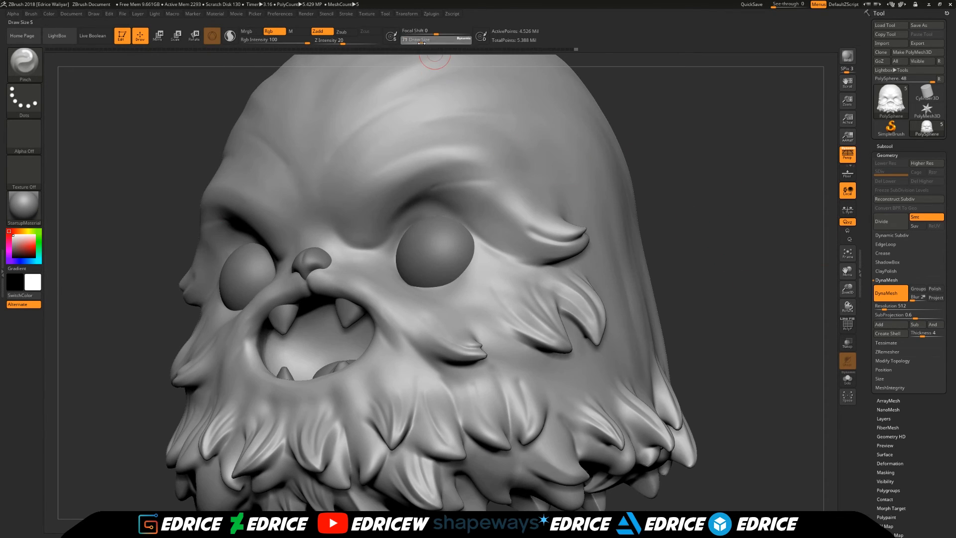
{"action": "left_click_drag", "start_coordinate": [366, 244], "coordinate": [446, 160]}
{"action": "left_click_drag", "start_coordinate": [737, 299], "coordinate": [747, 289]}
{"action": "left_click_drag", "start_coordinate": [518, 214], "coordinate": [537, 239]}
- Set the draw size to 49 and pinch the hair creases on top of the head
{"action": "left_click_drag", "start_coordinate": [722, 299], "coordinate": [781, 299]}
{"action": "left_click", "coordinate": [419, 42]}
{"action": "mouse_move", "coordinate": [792, 219]}
{"action": "left_mouse_down", "text": "alt"}
{"action": "mouse_move", "coordinate": [797, 331]}
{"action": "mouse_move", "coordinate": [682, 374]}
{"action": "left_mouse_up", "text": "alt"}
{"action": "left_click_drag", "start_coordinate": [520, 132], "coordinate": [401, 207]}
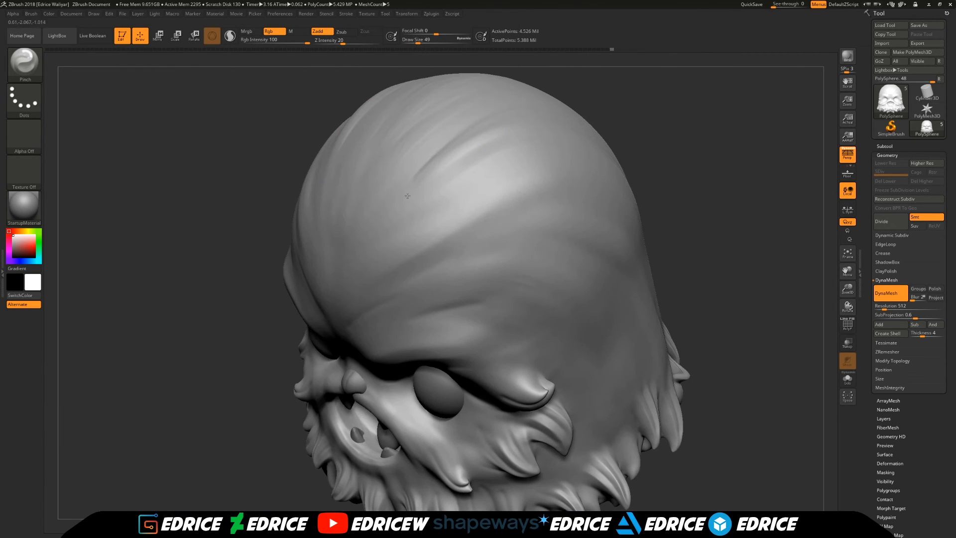
{"action": "right_click_drag", "start_coordinate": [402, 207], "coordinate": [478, 213]}
{"action": "mouse_move", "coordinate": [707, 329]}
{"action": "left_mouse_down"}
{"action": "mouse_move", "coordinate": [791, 304]}
{"action": "mouse_move", "coordinate": [697, 358]}
{"action": "left_mouse_up"}
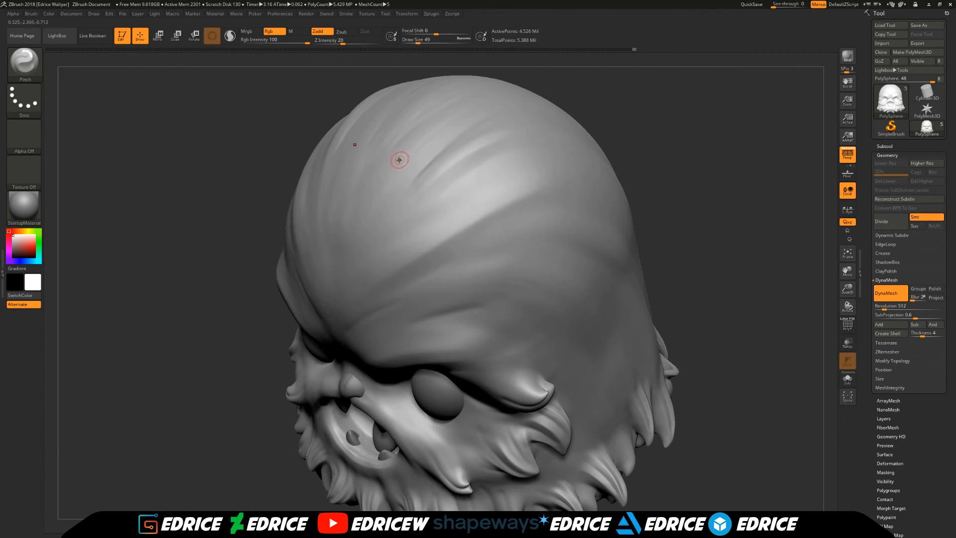
{"action": "left_click_drag", "start_coordinate": [398, 160], "coordinate": [417, 149]}
{"action": "mouse_move", "coordinate": [697, 358]}
{"action": "left_mouse_down"}
{"action": "mouse_move", "coordinate": [792, 308]}
{"action": "mouse_move", "coordinate": [697, 358]}
{"action": "left_mouse_up"}
{"action": "left_click_drag", "start_coordinate": [502, 128], "coordinate": [428, 174]}
- Pinch the edges of the cheek tufts and mouth area at draw size 68
{"action": "left_click_drag", "start_coordinate": [698, 358], "coordinate": [796, 309]}
{"action": "left_click_drag", "start_coordinate": [848, 270], "coordinate": [857, 152]}
{"action": "left_click_drag", "start_coordinate": [635, 383], "coordinate": [656, 434]}
{"action": "left_click_drag", "start_coordinate": [792, 309], "coordinate": [697, 348]}
{"action": "left_click_drag", "start_coordinate": [667, 145], "coordinate": [632, 75]}
{"action": "left_click_drag", "start_coordinate": [210, 378], "coordinate": [284, 393]}
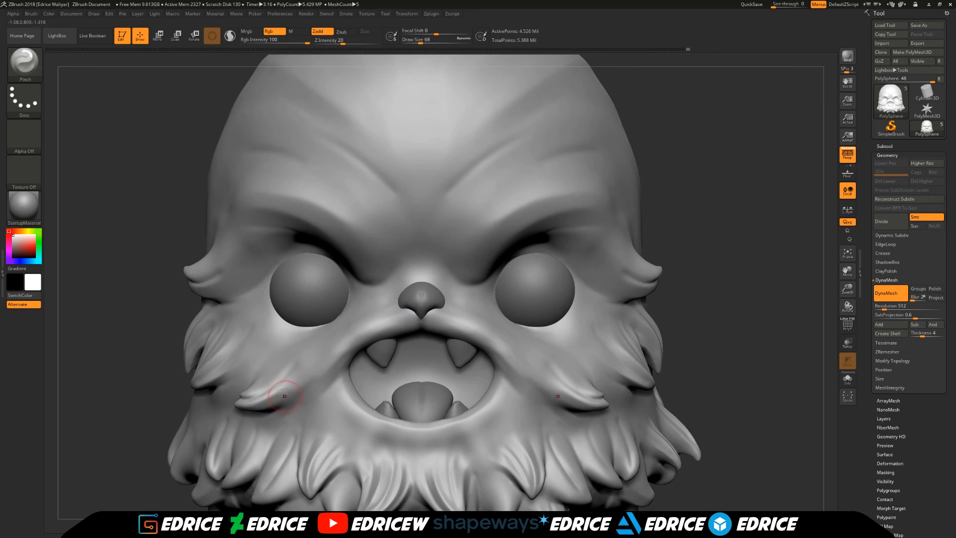
{"action": "left_click_drag", "start_coordinate": [473, 421], "coordinate": [490, 398]}
{"action": "left_click_drag", "start_coordinate": [777, 349], "coordinate": [722, 351]}
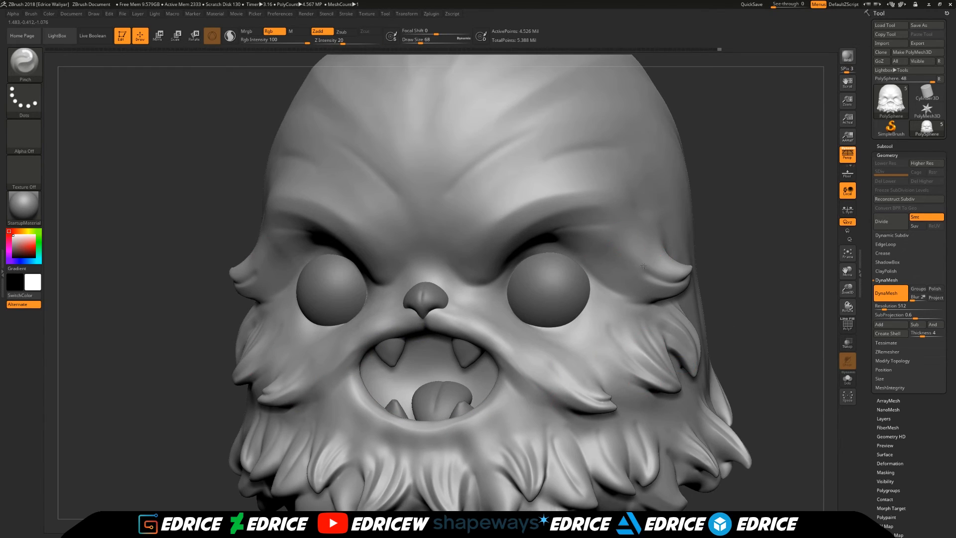
- Pinch the tuft edges along the beard and underside of the chin
{"action": "left_click_drag", "start_coordinate": [848, 271], "coordinate": [830, 132]}
{"action": "left_click_drag", "start_coordinate": [690, 360], "coordinate": [502, 348]}
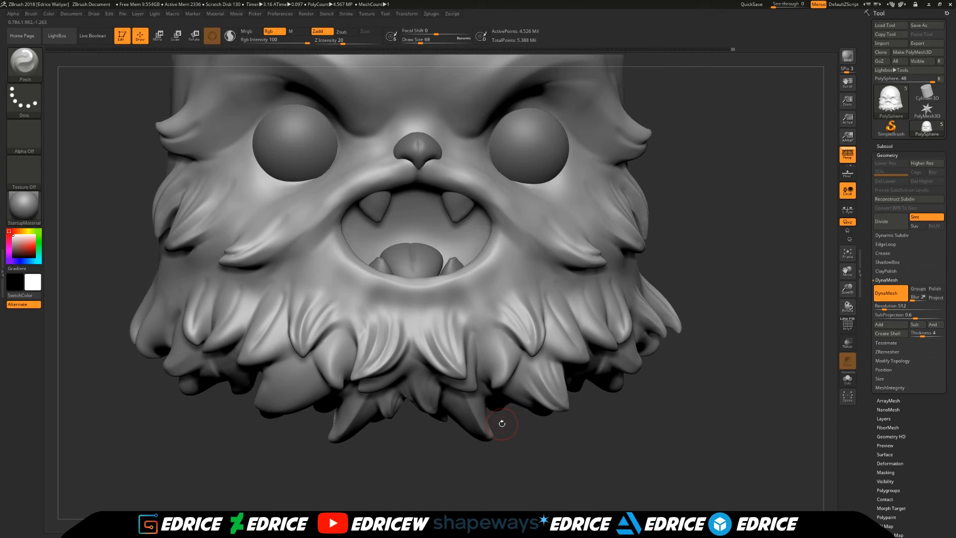
{"action": "mouse_move", "coordinate": [501, 425]}
{"action": "left_mouse_down"}
{"action": "mouse_move", "coordinate": [273, 380]}
{"action": "mouse_move", "coordinate": [325, 396]}
{"action": "left_mouse_up"}
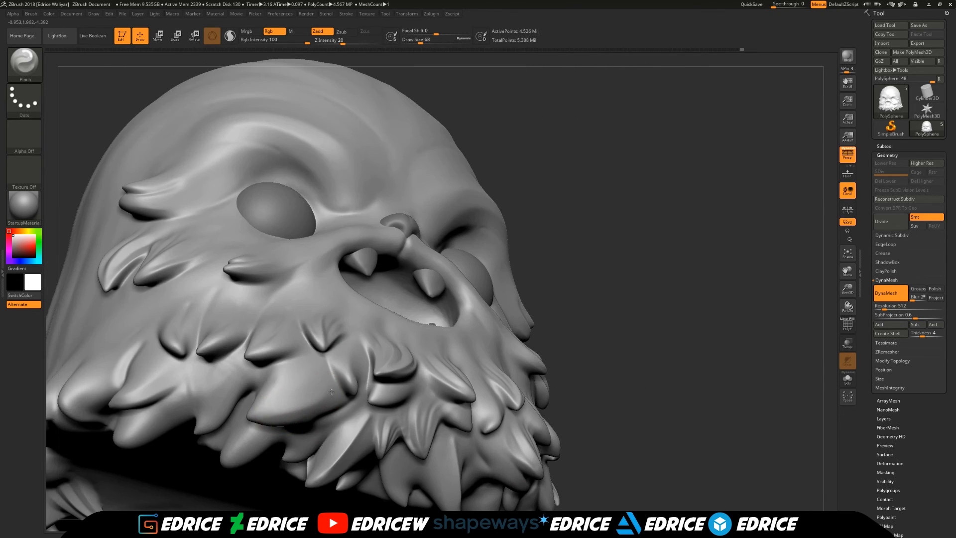
{"action": "left_click_drag", "start_coordinate": [586, 378], "coordinate": [329, 388], "text": "shift"}
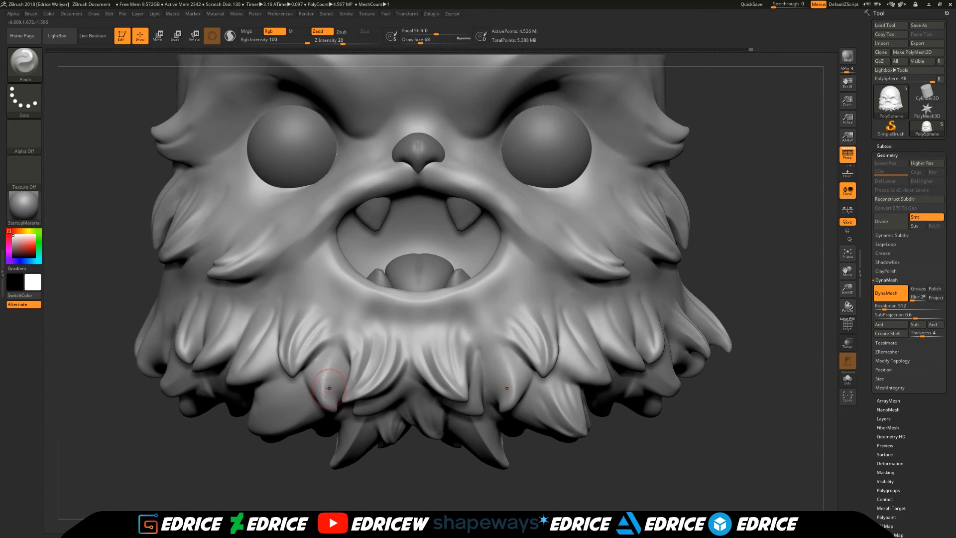
- Frame the whole head and examine the sculpted fur from the sides and the front
{"action": "left_click", "coordinate": [847, 253]}
{"action": "left_click_drag", "start_coordinate": [777, 239], "coordinate": [557, 233]}
{"action": "mouse_move", "coordinate": [796, 344]}
{"action": "left_mouse_down"}
{"action": "mouse_move", "coordinate": [714, 348]}
{"action": "mouse_move", "coordinate": [643, 299]}
{"action": "left_mouse_up"}
{"action": "left_click_drag", "start_coordinate": [632, 458], "coordinate": [792, 463]}
{"action": "left_click", "coordinate": [846, 256]}
{"action": "mouse_move", "coordinate": [778, 316]}
{"action": "left_mouse_down"}
{"action": "mouse_move", "coordinate": [777, 300]}
{"action": "mouse_move", "coordinate": [785, 303]}
{"action": "left_mouse_up"}
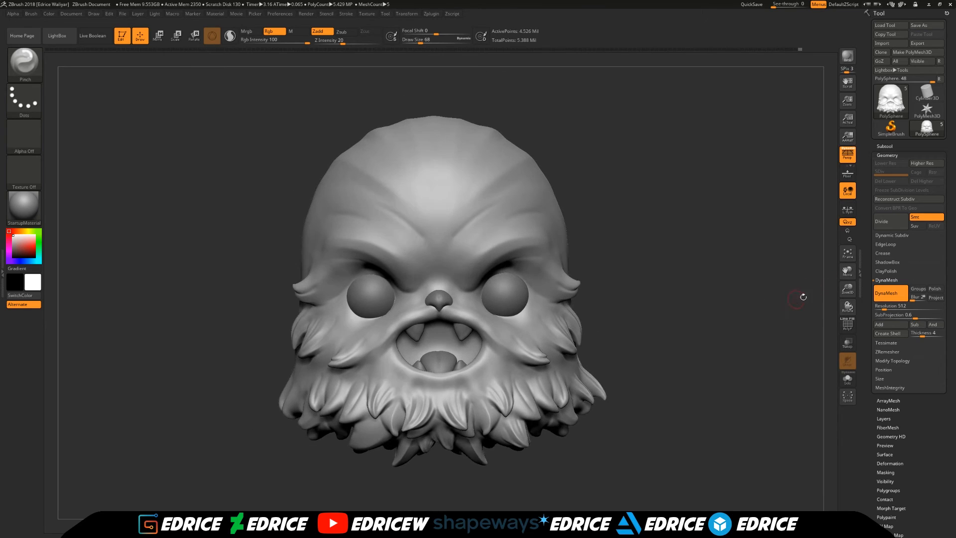
- Carve the creases beside the nose and inner eye corners with DamStandard at draw size 87, then smooth them
{"action": "left_click_drag", "start_coordinate": [848, 289], "coordinate": [848, 319]}
{"action": "left_click_drag", "start_coordinate": [777, 298], "coordinate": [757, 298]}
{"action": "left_click_drag", "start_coordinate": [418, 42], "coordinate": [423, 42]}
{"action": "left_click_drag", "start_coordinate": [697, 209], "coordinate": [719, 210]}
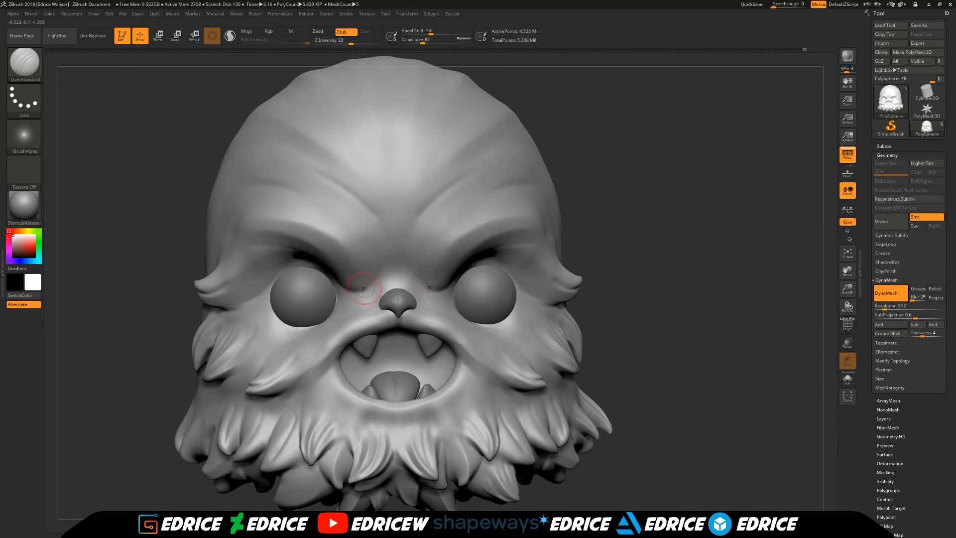
{"action": "key", "text": "shift"}
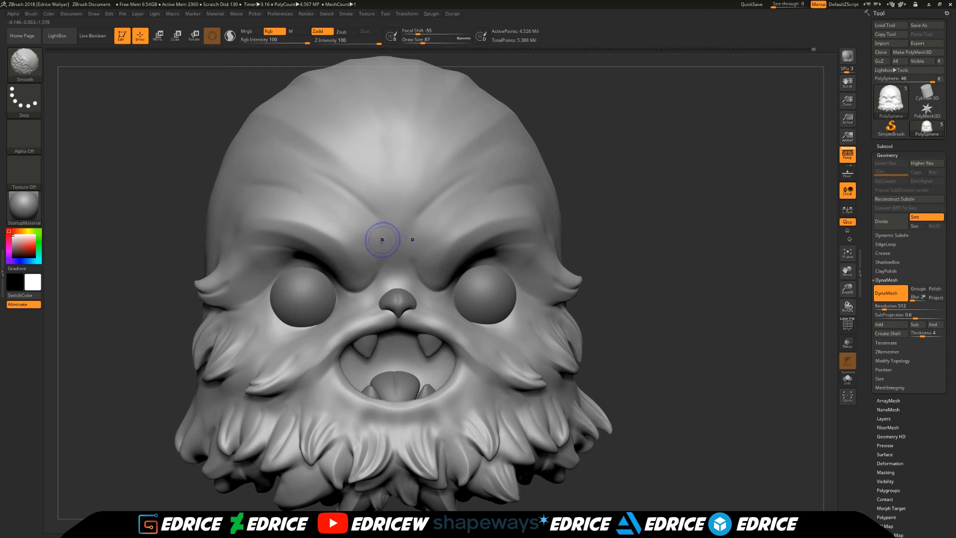
{"action": "mouse_move", "coordinate": [354, 299]}
{"action": "right_mouse_down"}
{"action": "mouse_move", "coordinate": [402, 320]}
{"action": "mouse_move", "coordinate": [354, 319]}
{"action": "right_mouse_up"}
{"action": "right_click_drag", "start_coordinate": [586, 216], "coordinate": [525, 259]}
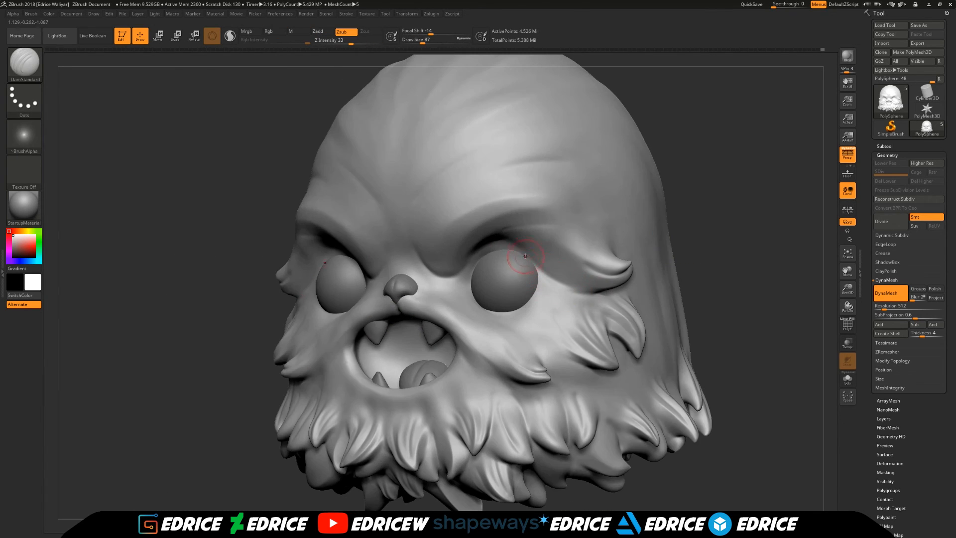
{"action": "left_click_drag", "start_coordinate": [612, 294], "coordinate": [622, 288]}
{"action": "mouse_move", "coordinate": [611, 294]}
{"action": "right_mouse_down", "text": "shift"}
{"action": "mouse_move", "coordinate": [547, 274]}
{"action": "mouse_move", "coordinate": [480, 281]}
{"action": "mouse_move", "coordinate": [523, 289]}
{"action": "right_mouse_up", "text": "shift"}
- Hide the eyeballs briefly and examine the sockets and face without them
{"action": "left_click", "coordinate": [885, 146]}
{"action": "left_click", "coordinate": [940, 172]}
{"action": "left_click", "coordinate": [939, 172]}
{"action": "right_click_drag", "start_coordinate": [744, 247], "coordinate": [732, 252]}
{"action": "right_click_drag", "start_coordinate": [732, 251], "coordinate": [754, 278], "text": "ctrl"}
{"action": "right_click_drag", "start_coordinate": [755, 279], "coordinate": [769, 286], "text": "shift"}
- Fill the eyeballs with black and the SketchToyPlastic material, using the Paint brush in Mrgb mode
{"action": "mouse_move", "coordinate": [895, 185]}
{"action": "left_click", "coordinate": [24, 207]}
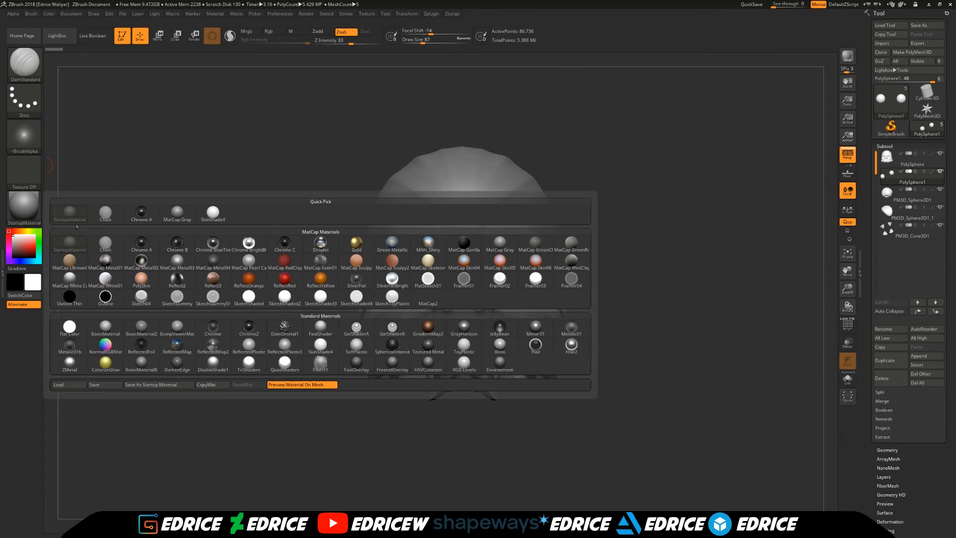
{"action": "left_click", "coordinate": [390, 299]}
{"action": "left_click", "coordinate": [13, 256]}
{"action": "left_click", "coordinate": [35, 73]}
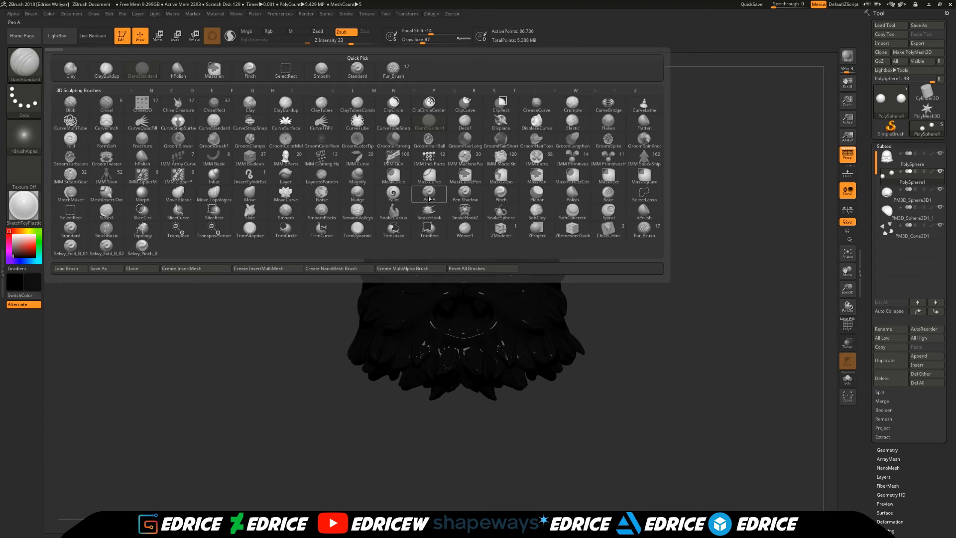
{"action": "left_click", "coordinate": [357, 185]}
{"action": "left_click", "coordinate": [253, 34]}
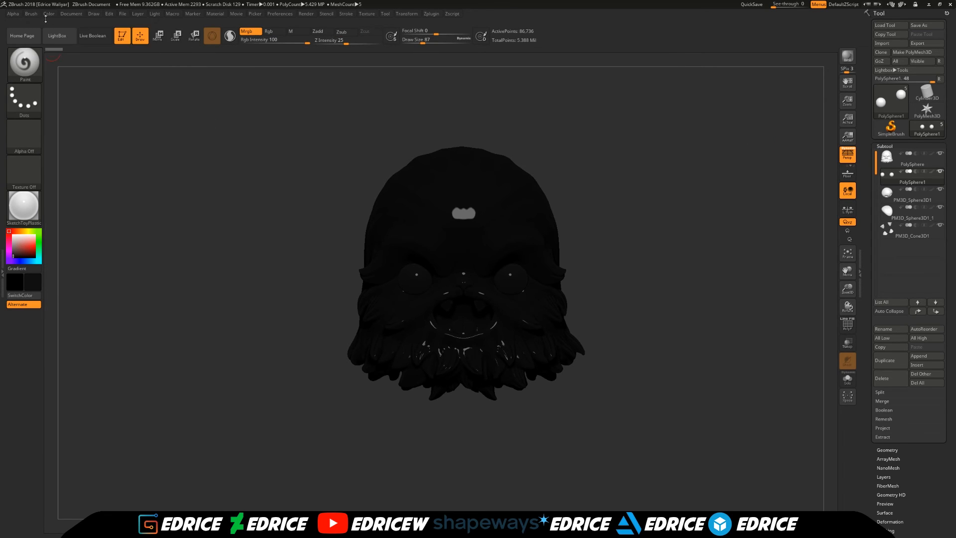
{"action": "mouse_move", "coordinate": [51, 18]}
{"action": "left_click", "coordinate": [79, 177]}
- Select the head subtool and switch to the SkinShade4 material
{"action": "left_click", "coordinate": [903, 161]}
{"action": "left_click", "coordinate": [23, 207]}
{"action": "left_click", "coordinate": [249, 213]}
- Fill the head with dark brown (R 75, G 49, B 39) in Rgb mode
{"action": "left_click", "coordinate": [19, 245]}
{"action": "left_click", "coordinate": [16, 231]}
{"action": "left_click", "coordinate": [24, 247]}
{"action": "left_click", "coordinate": [24, 251]}
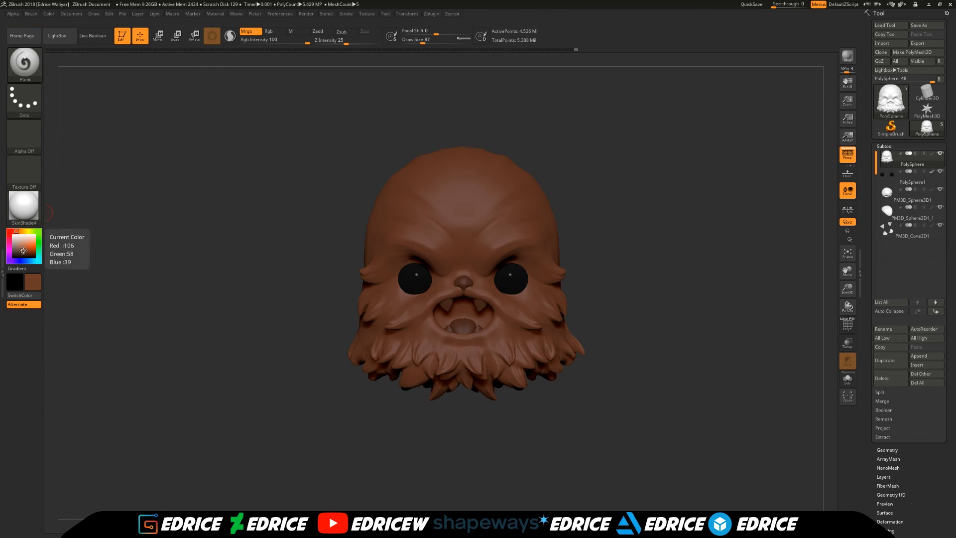
{"action": "left_click", "coordinate": [22, 251]}
{"action": "left_click", "coordinate": [21, 252]}
{"action": "left_click", "coordinate": [21, 253]}
{"action": "left_click", "coordinate": [20, 252]}
{"action": "left_click", "coordinate": [270, 31]}
{"action": "left_click", "coordinate": [49, 14]}
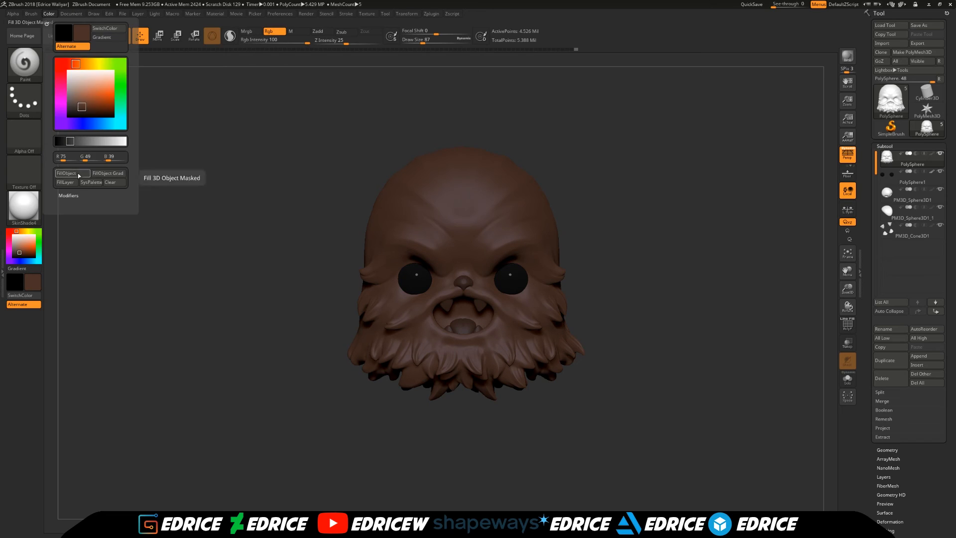
{"action": "left_click", "coordinate": [79, 174]}
- Fill the nose subtool with black
{"action": "left_click", "coordinate": [904, 196]}
{"action": "left_click", "coordinate": [13, 257]}
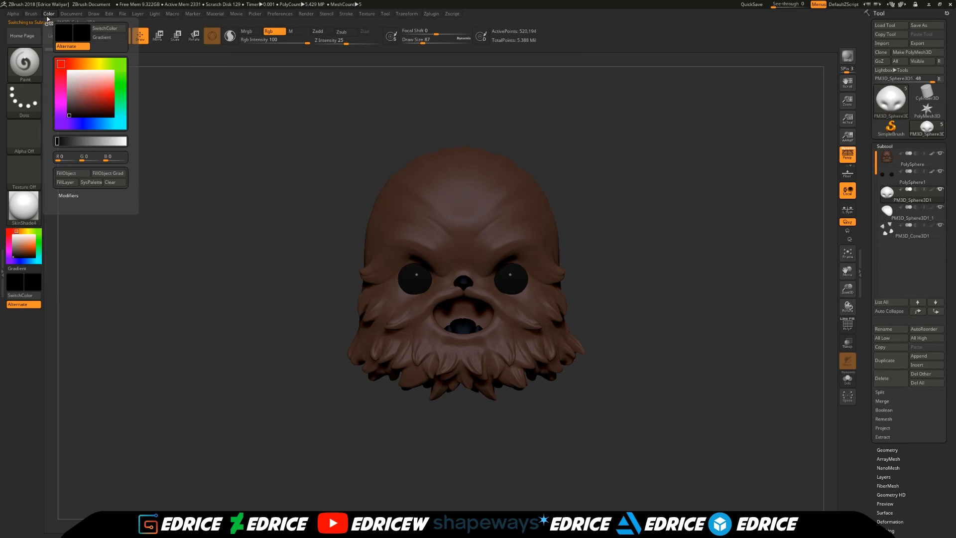
{"action": "mouse_move", "coordinate": [50, 14]}
{"action": "left_click", "coordinate": [73, 175]}
- Fill the tongue subtool with a soft pinkish red
{"action": "left_click", "coordinate": [904, 213]}
{"action": "left_click", "coordinate": [19, 242]}
{"action": "left_click", "coordinate": [10, 236]}
{"action": "left_click", "coordinate": [18, 231]}
{"action": "left_click", "coordinate": [23, 244]}
{"action": "left_click", "coordinate": [13, 231]}
{"action": "left_click", "coordinate": [22, 244]}
{"action": "mouse_move", "coordinate": [49, 14]}
{"action": "left_click", "coordinate": [70, 177]}
- Fill the fangs subtool with a pale cream color
{"action": "left_click", "coordinate": [900, 232]}
{"action": "left_click", "coordinate": [20, 239]}
{"action": "left_click", "coordinate": [25, 231]}
{"action": "left_click", "coordinate": [20, 238]}
{"action": "left_click", "coordinate": [75, 175]}
{"action": "left_click_drag", "start_coordinate": [683, 292], "coordinate": [703, 299]}
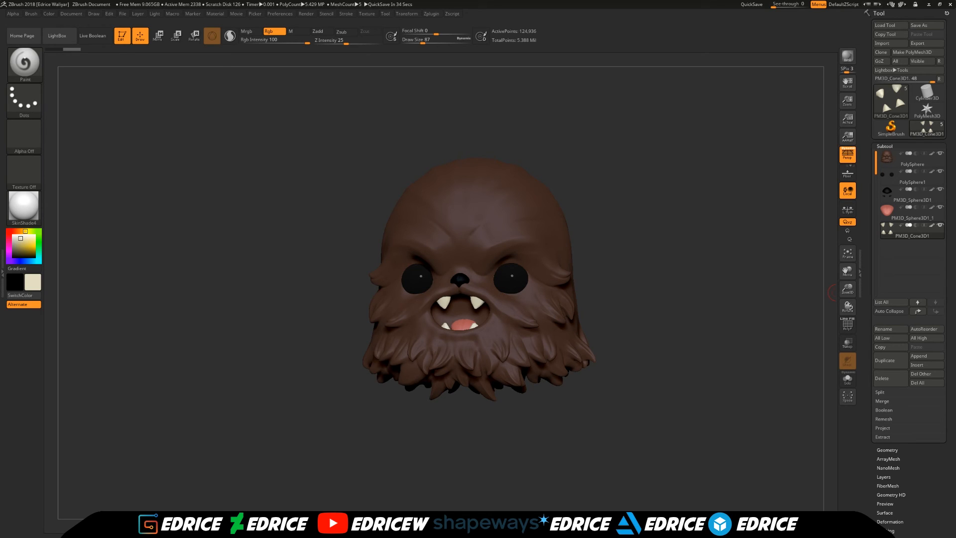
- Select the head and choose a lighter brown for the Paint brush, testing it around the eyes at draw size 177
{"action": "left_click", "coordinate": [912, 159]}
{"action": "left_click_drag", "start_coordinate": [278, 164], "coordinate": [258, 161], "text": "shift"}
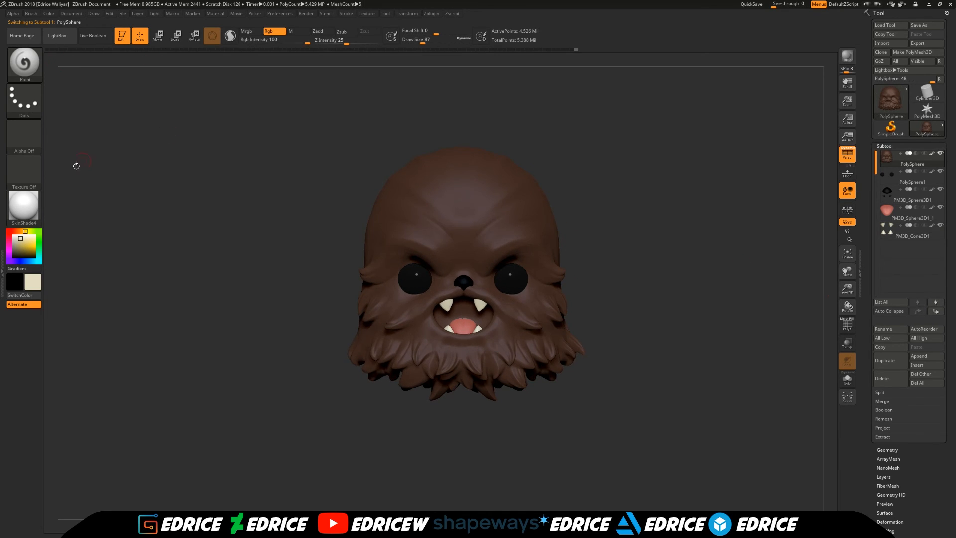
{"action": "left_click_drag", "start_coordinate": [20, 240], "coordinate": [453, 210]}
{"action": "left_click", "coordinate": [21, 231]}
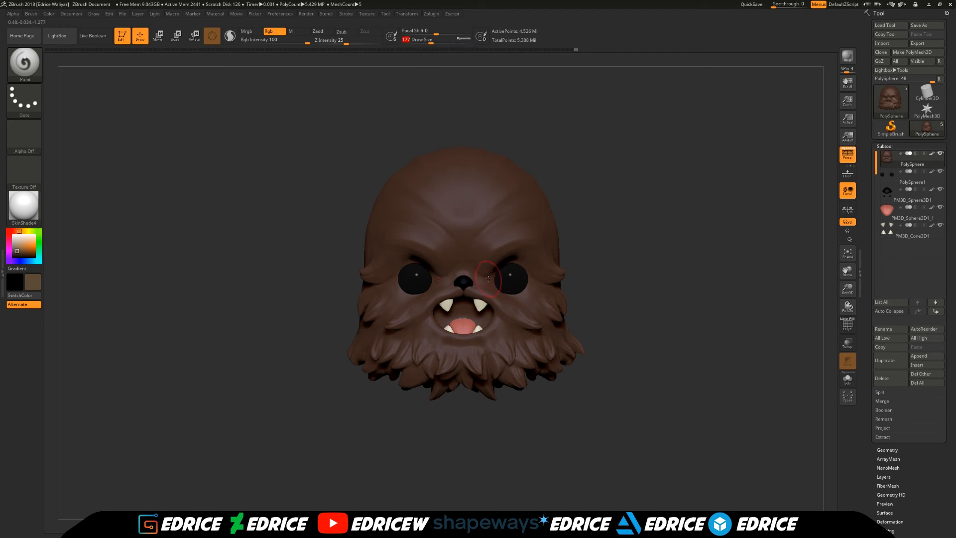
{"action": "right_click_drag", "start_coordinate": [488, 280], "coordinate": [490, 309], "text": "ctrl"}
{"action": "mouse_move", "coordinate": [538, 269]}
{"action": "right_mouse_down"}
{"action": "mouse_move", "coordinate": [493, 269]}
{"action": "mouse_move", "coordinate": [498, 257]}
{"action": "right_mouse_up"}
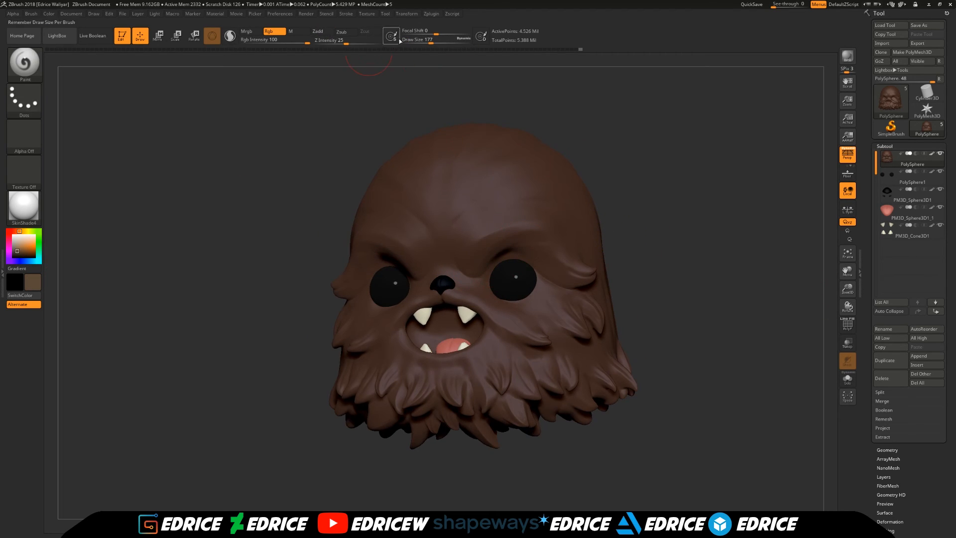
{"action": "right_click_drag", "start_coordinate": [209, 264], "coordinate": [259, 266], "text": "shift"}
{"action": "left_click_drag", "start_coordinate": [392, 271], "coordinate": [394, 247]}
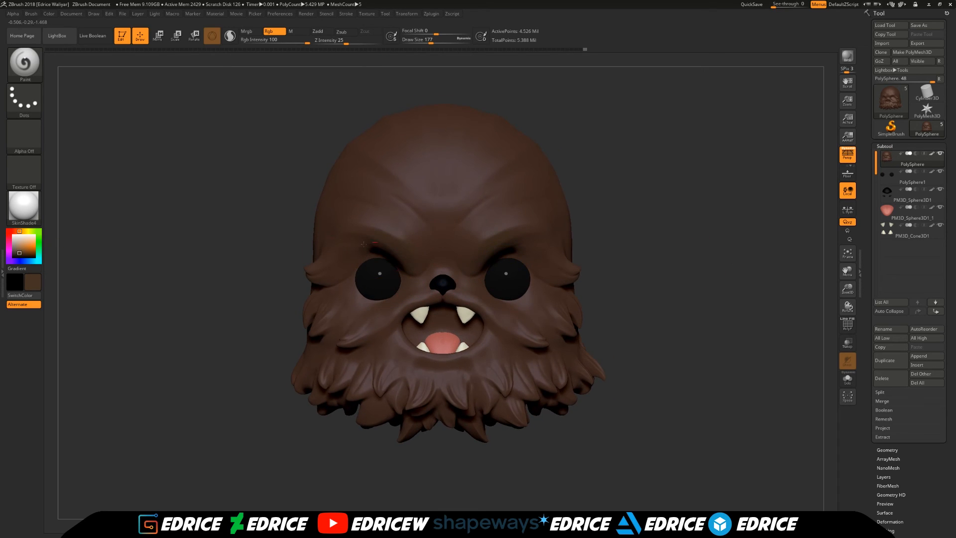
{"action": "left_click", "coordinate": [18, 249]}
- Paint lighter brown streaks under the eyes and across the cheek tufts
{"action": "right_click_drag", "start_coordinate": [199, 259], "coordinate": [249, 259]}
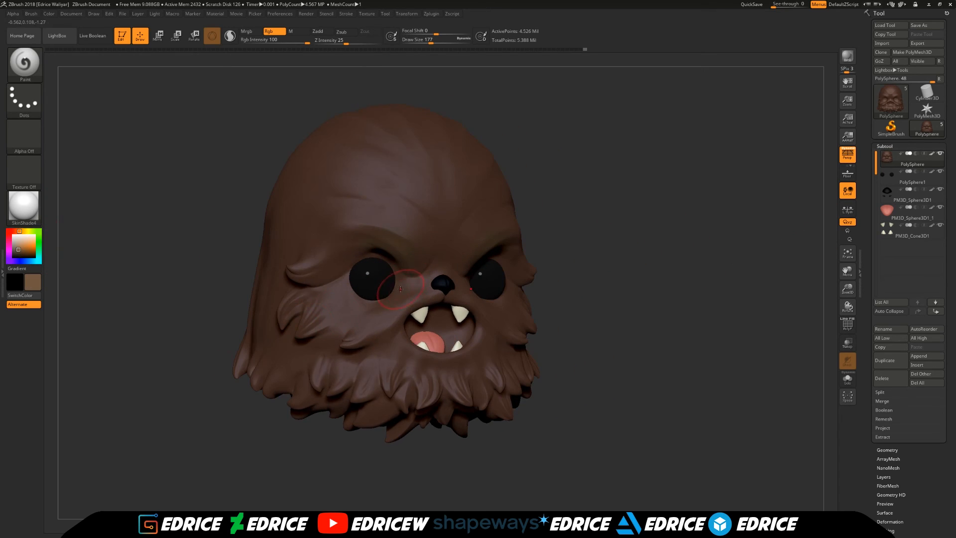
{"action": "left_click_drag", "start_coordinate": [349, 281], "coordinate": [332, 301]}
{"action": "left_click_drag", "start_coordinate": [411, 282], "coordinate": [382, 304]}
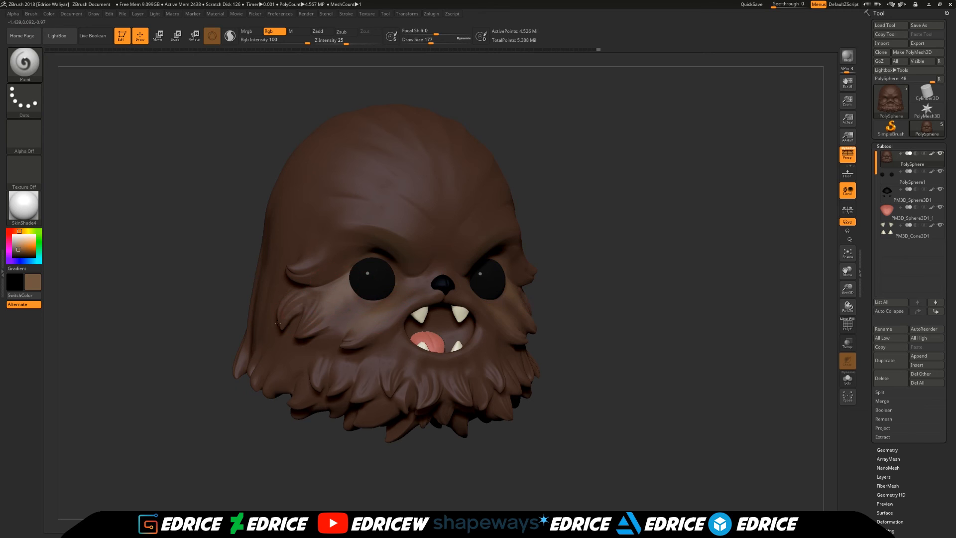
{"action": "left_click_drag", "start_coordinate": [313, 284], "coordinate": [386, 257]}
{"action": "left_click_drag", "start_coordinate": [697, 326], "coordinate": [635, 333]}
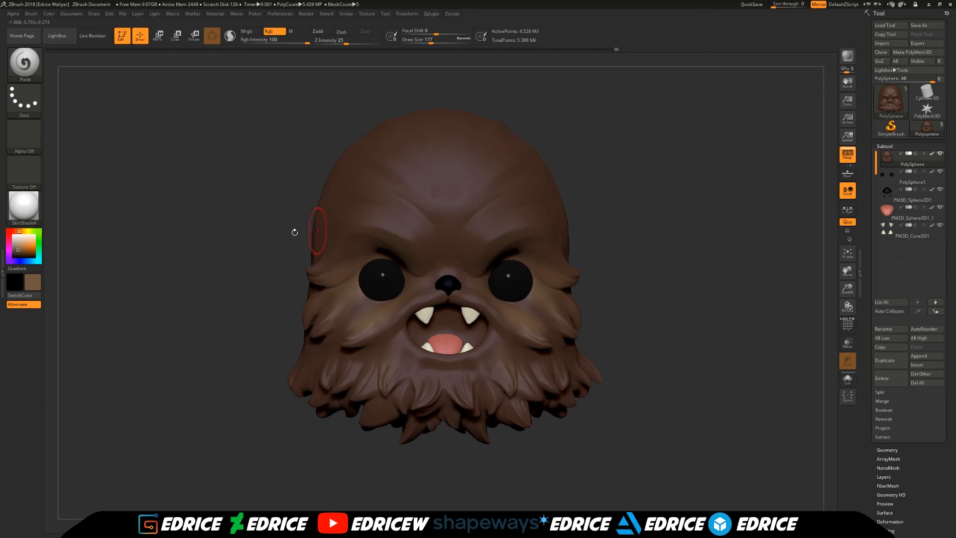
- Switch to the Flat Color material and paint lighter brown streaks over the brows, forehead, cheeks and chin sides
{"action": "left_click", "coordinate": [24, 206]}
{"action": "left_click", "coordinate": [69, 327]}
{"action": "left_click_drag", "start_coordinate": [418, 259], "coordinate": [354, 250]}
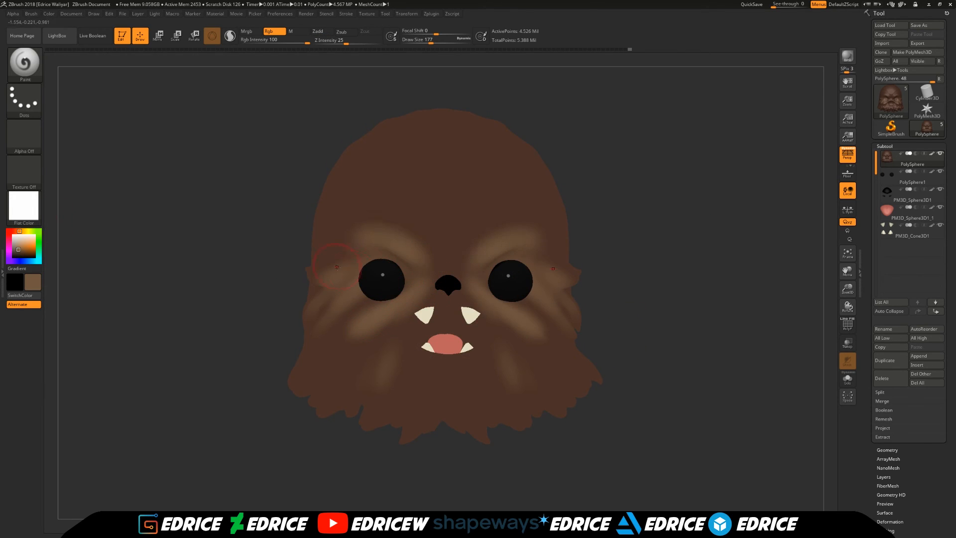
{"action": "right_click_drag", "start_coordinate": [398, 243], "coordinate": [325, 250]}
{"action": "left_click_drag", "start_coordinate": [386, 224], "coordinate": [451, 264]}
{"action": "right_click_drag", "start_coordinate": [394, 319], "coordinate": [458, 321]}
{"action": "left_click_drag", "start_coordinate": [382, 410], "coordinate": [386, 360]}
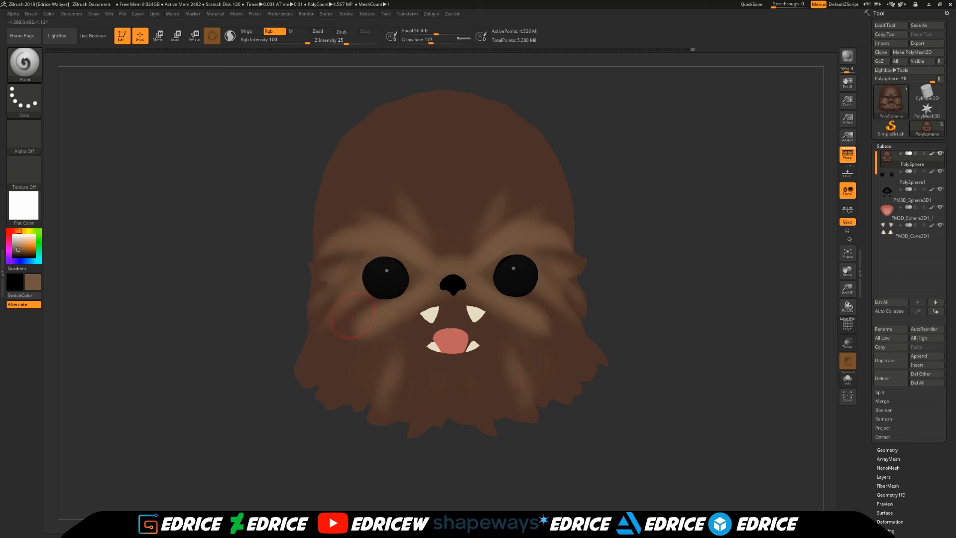
{"action": "left_click_drag", "start_coordinate": [349, 321], "coordinate": [288, 225]}
- Restore SkinShade4 and paint lighter brown on the cheek and beard tufts at draw size 145 and Rgb intensity 57
{"action": "left_click", "coordinate": [429, 43]}
{"action": "left_click", "coordinate": [291, 43]}
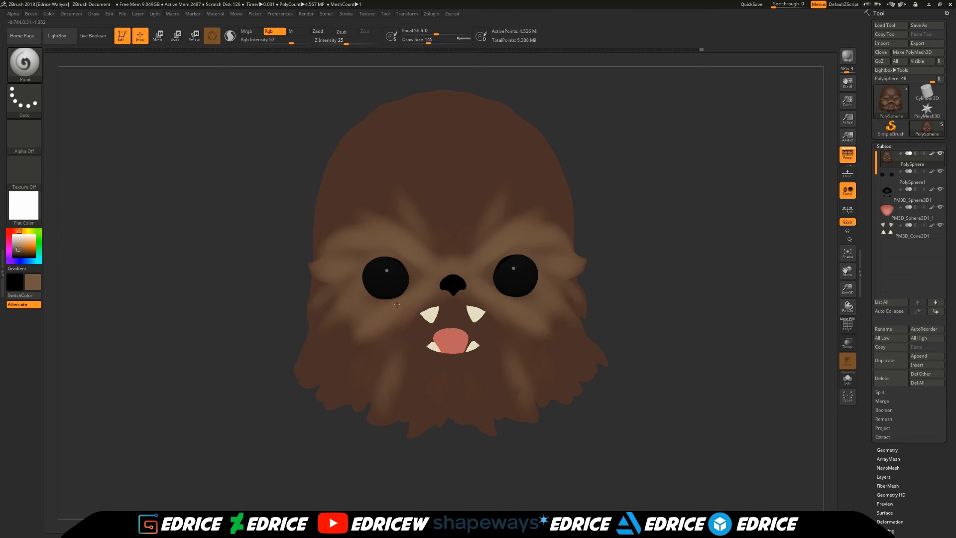
{"action": "left_click", "coordinate": [26, 215]}
{"action": "left_click", "coordinate": [285, 214]}
{"action": "left_click_drag", "start_coordinate": [255, 396], "coordinate": [332, 301]}
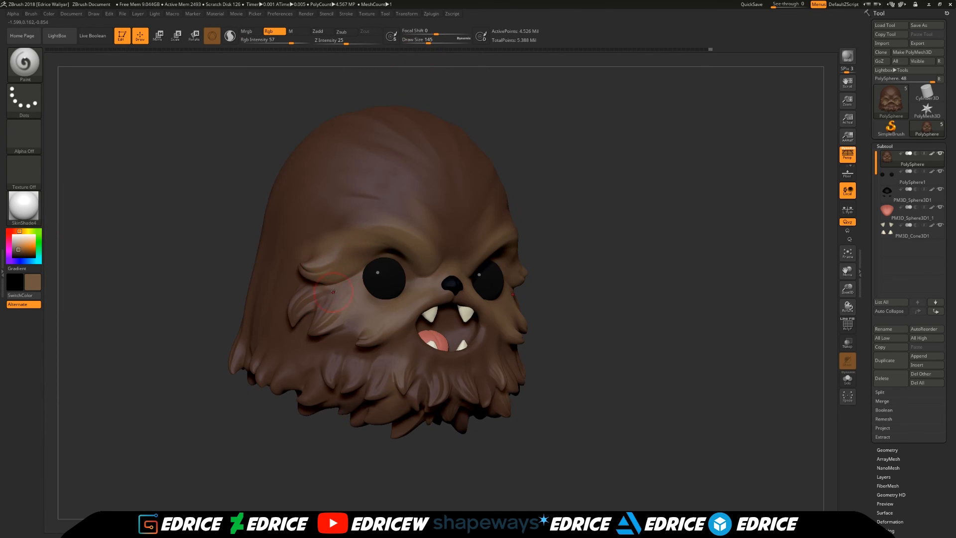
{"action": "left_click_drag", "start_coordinate": [443, 445], "coordinate": [379, 438]}
{"action": "mouse_move", "coordinate": [438, 371]}
{"action": "left_mouse_down"}
{"action": "mouse_move", "coordinate": [433, 394]}
{"action": "mouse_move", "coordinate": [412, 397]}
{"action": "left_mouse_up"}
{"action": "left_click_drag", "start_coordinate": [380, 368], "coordinate": [377, 379]}
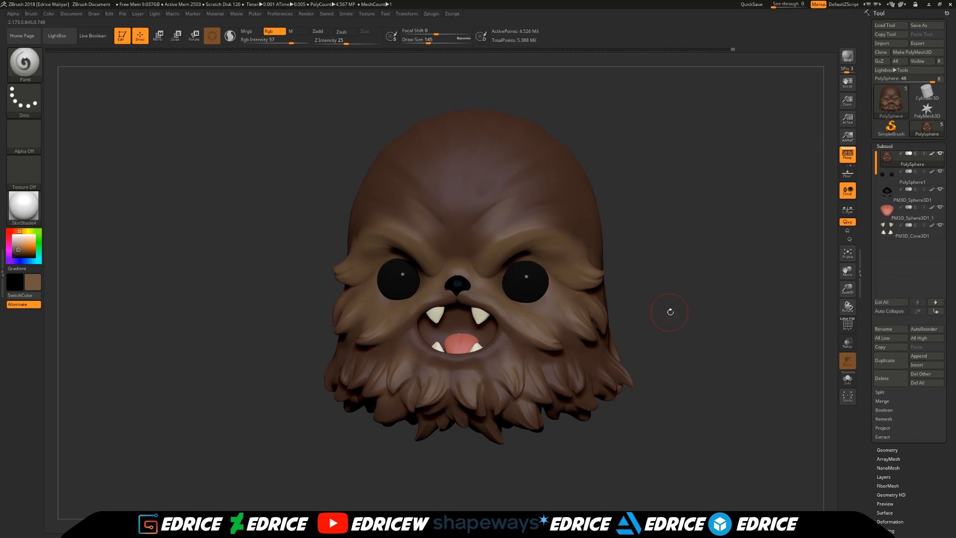
- Paint soft lighter brown streaks over the forehead, the crown and the side tufts
{"action": "left_click_drag", "start_coordinate": [640, 324], "coordinate": [580, 319]}
{"action": "left_click_drag", "start_coordinate": [526, 201], "coordinate": [506, 218]}
{"action": "left_click_drag", "start_coordinate": [508, 116], "coordinate": [540, 92]}
{"action": "left_click_drag", "start_coordinate": [694, 319], "coordinate": [615, 324]}
{"action": "left_click_drag", "start_coordinate": [578, 326], "coordinate": [594, 340]}
{"action": "left_click_drag", "start_coordinate": [344, 434], "coordinate": [450, 434]}
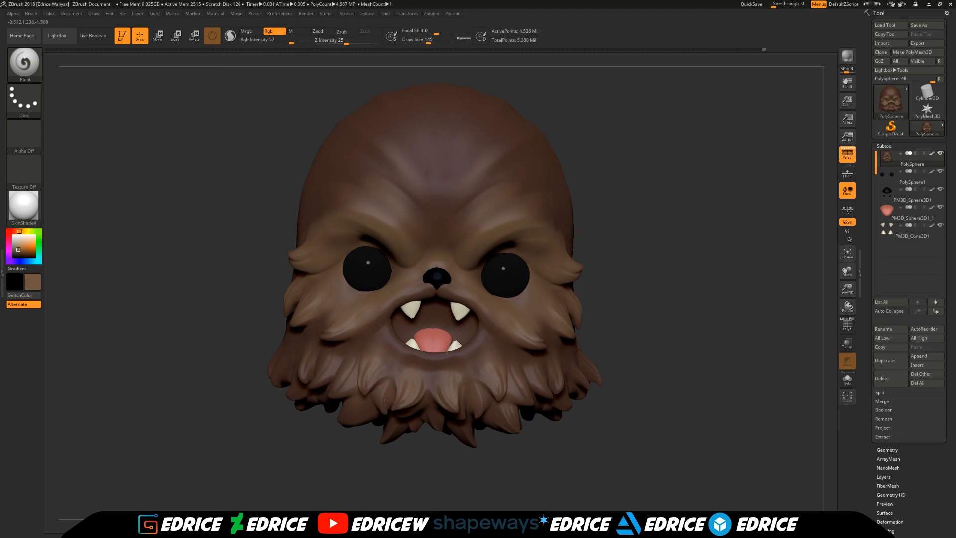
- Choose a paler color and paint highlights on the beard tufts below the mouth
{"action": "left_click", "coordinate": [9, 243]}
{"action": "left_click", "coordinate": [22, 241]}
{"action": "left_click", "coordinate": [14, 231]}
{"action": "left_click", "coordinate": [23, 242]}
{"action": "left_click_drag", "start_coordinate": [135, 323], "coordinate": [164, 325]}
{"action": "left_click_drag", "start_coordinate": [397, 344], "coordinate": [405, 350]}
{"action": "mouse_move", "coordinate": [634, 331]}
{"action": "left_mouse_down"}
{"action": "mouse_move", "coordinate": [639, 255]}
{"action": "mouse_move", "coordinate": [672, 271]}
{"action": "left_mouse_up"}
- Hide the eyeballs and shade the eye sockets dark brown at draw size 104
{"action": "left_click_drag", "start_coordinate": [24, 240], "coordinate": [419, 133]}
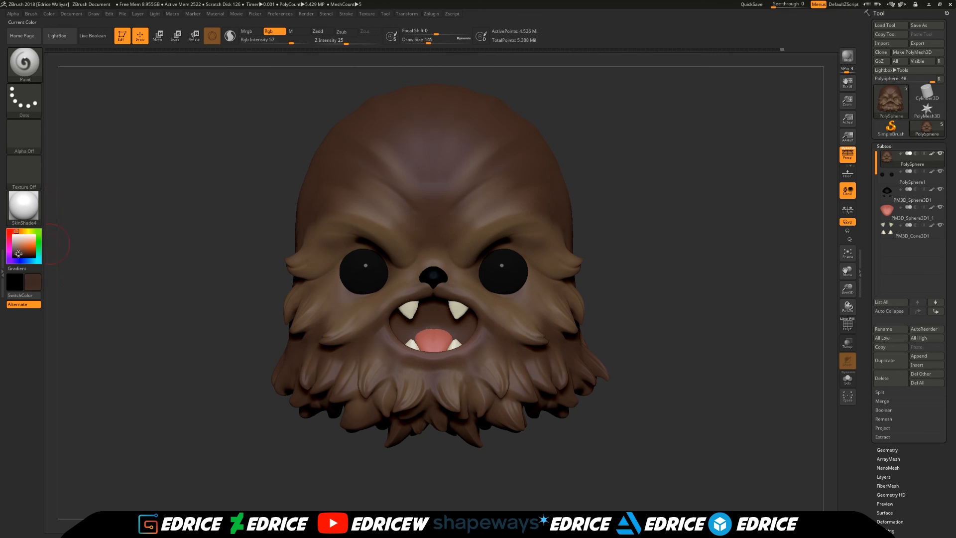
{"action": "left_click", "coordinate": [940, 171]}
{"action": "left_click_drag", "start_coordinate": [657, 259], "coordinate": [516, 264]}
{"action": "left_click_drag", "start_coordinate": [658, 264], "coordinate": [729, 262]}
{"action": "left_click_drag", "start_coordinate": [428, 41], "coordinate": [424, 41]}
{"action": "left_click_drag", "start_coordinate": [697, 259], "coordinate": [642, 260]}
{"action": "left_click_drag", "start_coordinate": [509, 274], "coordinate": [500, 265]}
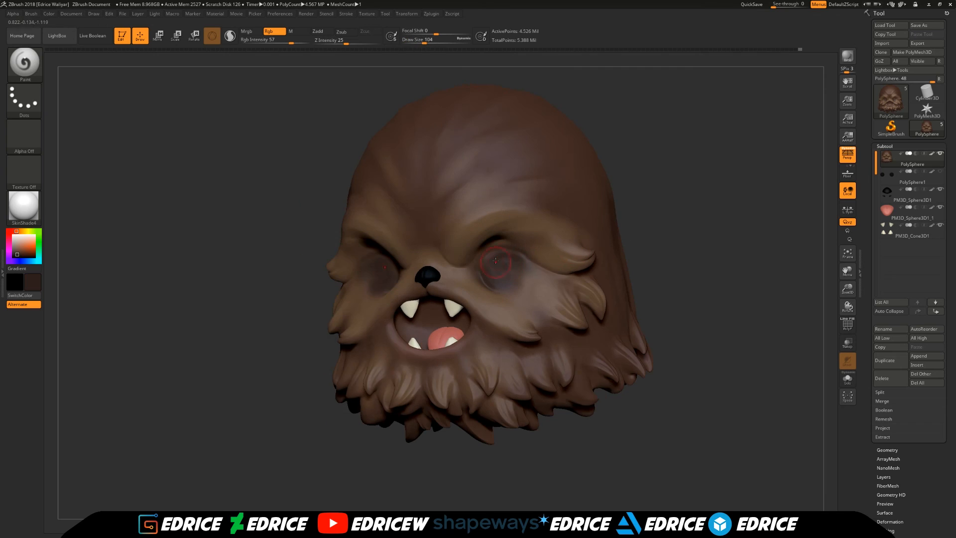
- Paint a dark streak up the middle of the forehead and show the eyeballs again
{"action": "left_click_drag", "start_coordinate": [698, 226], "coordinate": [441, 228]}
{"action": "left_click_drag", "start_coordinate": [435, 181], "coordinate": [432, 145]}
{"action": "left_click_drag", "start_coordinate": [717, 249], "coordinate": [672, 254]}
{"action": "left_click_drag", "start_coordinate": [737, 264], "coordinate": [643, 275]}
{"action": "left_click", "coordinate": [940, 171]}
{"action": "left_click_drag", "start_coordinate": [732, 264], "coordinate": [618, 278]}
- Pick up black from the model and paint the inside of the mouth with it
{"action": "key", "text": "c"}
{"action": "left_click_drag", "start_coordinate": [380, 300], "coordinate": [376, 300]}
{"action": "mouse_move", "coordinate": [791, 269]}
{"action": "left_mouse_down"}
{"action": "mouse_move", "coordinate": [819, 256]}
{"action": "mouse_move", "coordinate": [791, 274]}
{"action": "mouse_move", "coordinate": [844, 265]}
{"action": "mouse_move", "coordinate": [793, 279]}
{"action": "mouse_move", "coordinate": [836, 234]}
{"action": "left_mouse_up"}
{"action": "mouse_move", "coordinate": [762, 318]}
{"action": "left_mouse_down"}
{"action": "mouse_move", "coordinate": [802, 363]}
{"action": "mouse_move", "coordinate": [814, 352]}
{"action": "left_mouse_up"}
{"action": "mouse_move", "coordinate": [455, 321]}
{"action": "left_mouse_down"}
{"action": "mouse_move", "coordinate": [486, 336]}
{"action": "mouse_move", "coordinate": [462, 351]}
{"action": "left_mouse_up"}
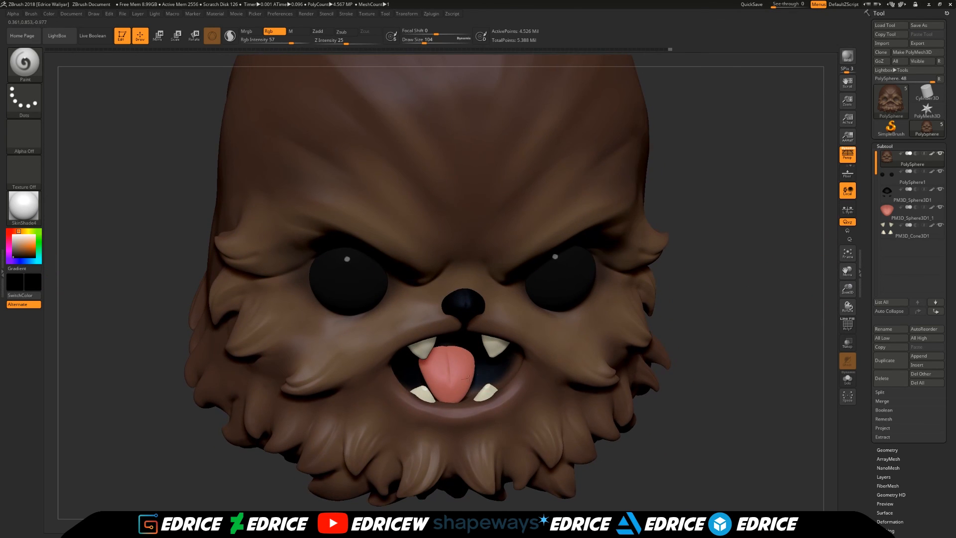
- Hide the other subtools, paint the remaining mouth interior black, then show all parts and frame the head
{"action": "left_click", "coordinate": [940, 171], "text": "shift"}
{"action": "left_click_drag", "start_coordinate": [447, 354], "coordinate": [451, 378]}
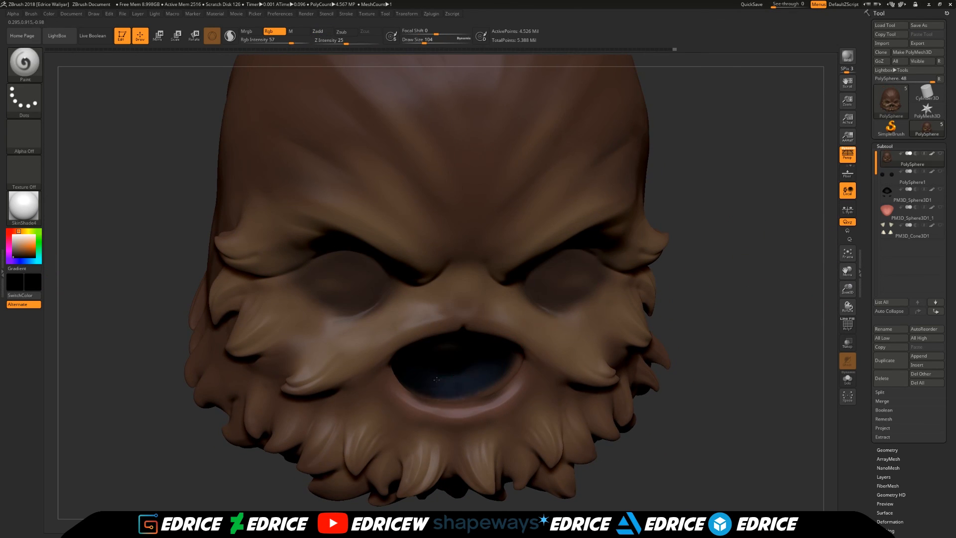
{"action": "left_click_drag", "start_coordinate": [682, 276], "coordinate": [690, 214]}
{"action": "mouse_move", "coordinate": [406, 314]}
{"action": "left_mouse_down"}
{"action": "mouse_move", "coordinate": [508, 311]}
{"action": "mouse_move", "coordinate": [515, 332]}
{"action": "left_mouse_up"}
{"action": "left_click_drag", "start_coordinate": [746, 299], "coordinate": [667, 303]}
{"action": "left_click_drag", "start_coordinate": [397, 307], "coordinate": [387, 333]}
{"action": "left_click_drag", "start_coordinate": [767, 298], "coordinate": [811, 324]}
{"action": "left_click", "coordinate": [940, 153], "text": "shift"}
{"action": "mouse_move", "coordinate": [828, 263]}
{"action": "left_mouse_down", "text": "shift"}
{"action": "mouse_move", "coordinate": [815, 315]}
{"action": "mouse_move", "coordinate": [784, 314]}
{"action": "left_mouse_up", "text": "shift"}
{"action": "key", "text": "f"}
- Sample browns from the fur and paint fine streaks over the brows and forehead at draw size 51
{"action": "key", "text": "c"}
{"action": "left_click_drag", "start_coordinate": [425, 42], "coordinate": [418, 41]}
{"action": "mouse_move", "coordinate": [601, 215]}
{"action": "left_mouse_down"}
{"action": "mouse_move", "coordinate": [533, 217]}
{"action": "mouse_move", "coordinate": [595, 216]}
{"action": "left_mouse_up"}
{"action": "key", "text": "c"}
{"action": "left_click_drag", "start_coordinate": [423, 222], "coordinate": [416, 240]}
{"action": "left_click_drag", "start_coordinate": [465, 262], "coordinate": [459, 271]}
{"action": "mouse_move", "coordinate": [617, 219]}
{"action": "left_mouse_down"}
{"action": "mouse_move", "coordinate": [535, 215]}
{"action": "mouse_move", "coordinate": [617, 219]}
{"action": "left_mouse_up"}
{"action": "left_click_drag", "start_coordinate": [545, 226], "coordinate": [559, 213]}
{"action": "left_click_drag", "start_coordinate": [618, 214], "coordinate": [570, 207]}
- Sample a brown from the forehead and blend the streaks above the brows at Rgb intensity 33
{"action": "key", "text": "c"}
{"action": "left_click_drag", "start_coordinate": [478, 207], "coordinate": [482, 214]}
{"action": "left_click", "coordinate": [279, 41]}
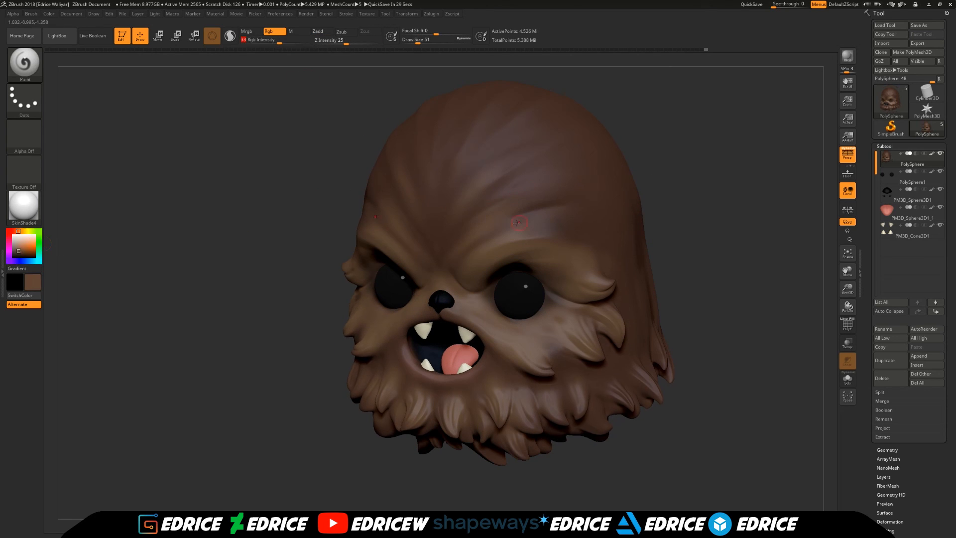
{"action": "right_click_drag", "start_coordinate": [533, 186], "coordinate": [508, 210]}
{"action": "left_click_drag", "start_coordinate": [670, 108], "coordinate": [717, 97]}
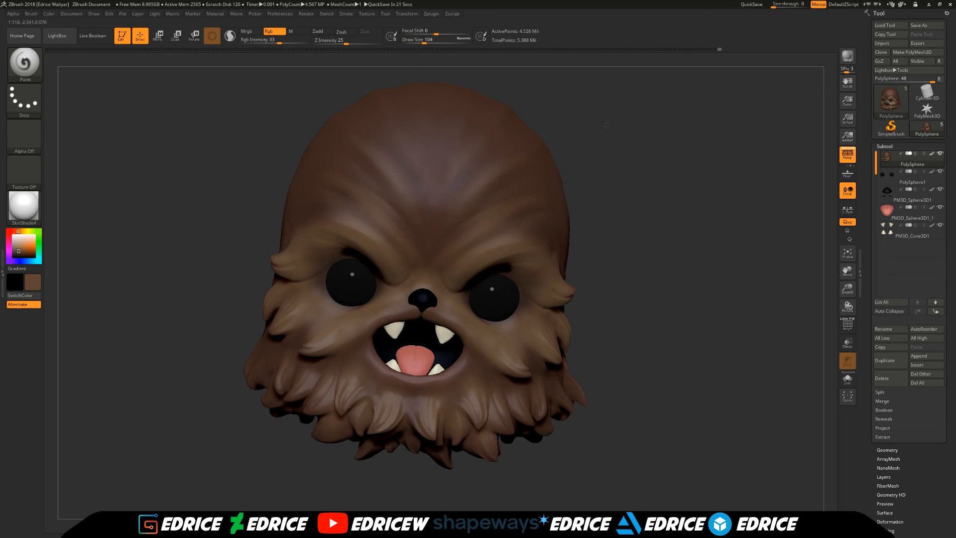
- Frame the painted head from the front and render it with BPR
{"action": "left_click_drag", "start_coordinate": [610, 128], "coordinate": [552, 122]}
{"action": "left_click_drag", "start_coordinate": [636, 282], "coordinate": [632, 307]}
{"action": "left_click_drag", "start_coordinate": [697, 279], "coordinate": [735, 279]}
{"action": "mouse_move", "coordinate": [687, 299]}
{"action": "left_mouse_down"}
{"action": "mouse_move", "coordinate": [652, 289]}
{"action": "mouse_move", "coordinate": [366, 452]}
{"action": "left_mouse_up"}
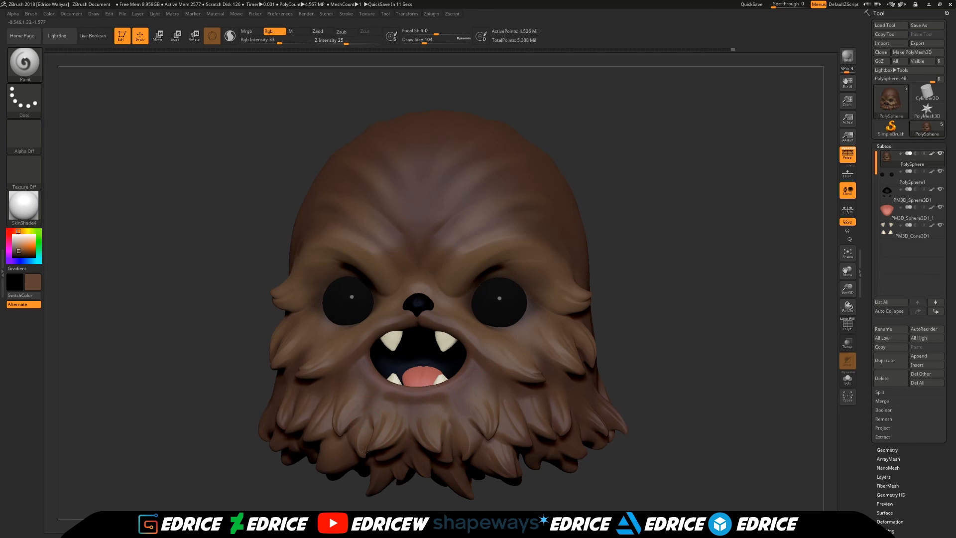
{"action": "left_click", "coordinate": [842, 255]}
{"action": "left_click", "coordinate": [847, 55]}
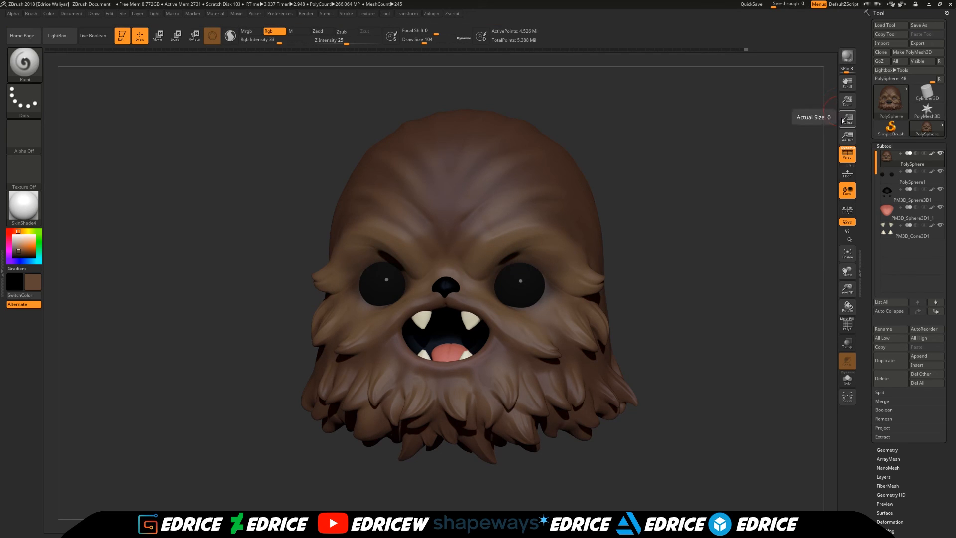